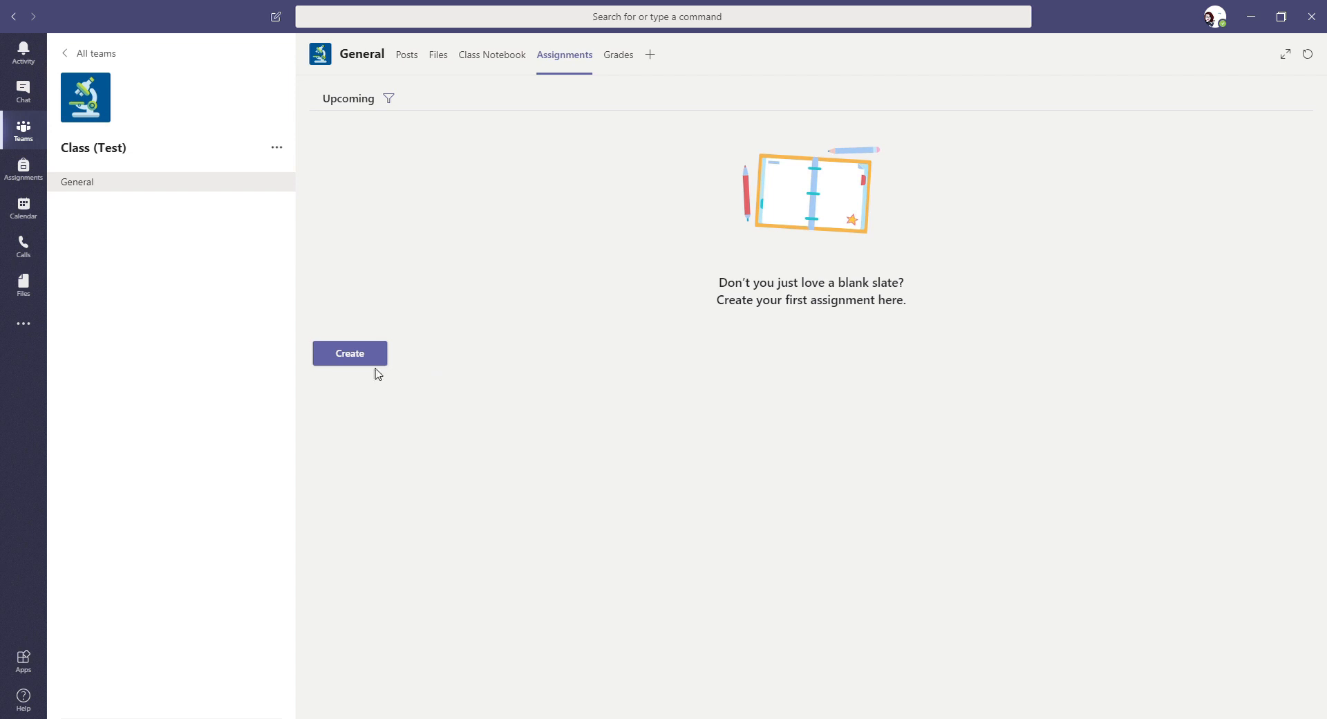
- Create a new assignment titled "Test Assignment 1" for the class
{"action": "left_click", "coordinate": [364, 361]}
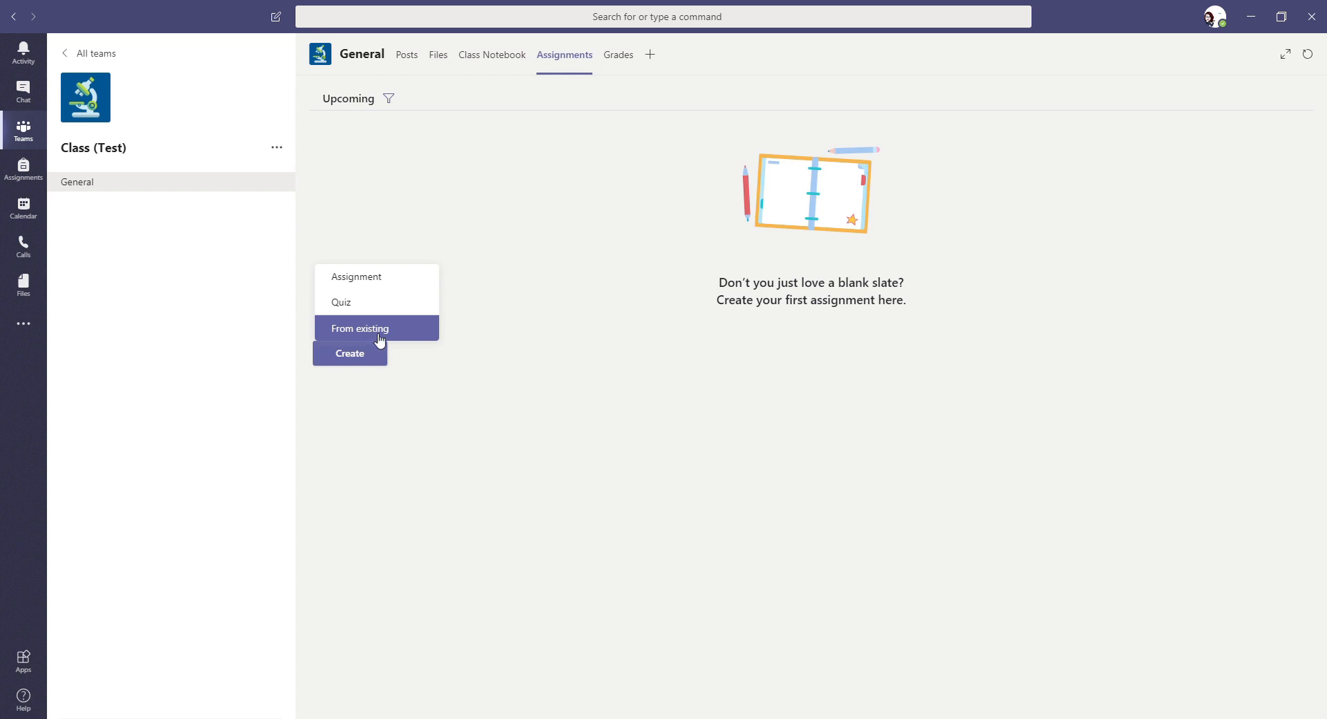
{"action": "left_click", "coordinate": [401, 283]}
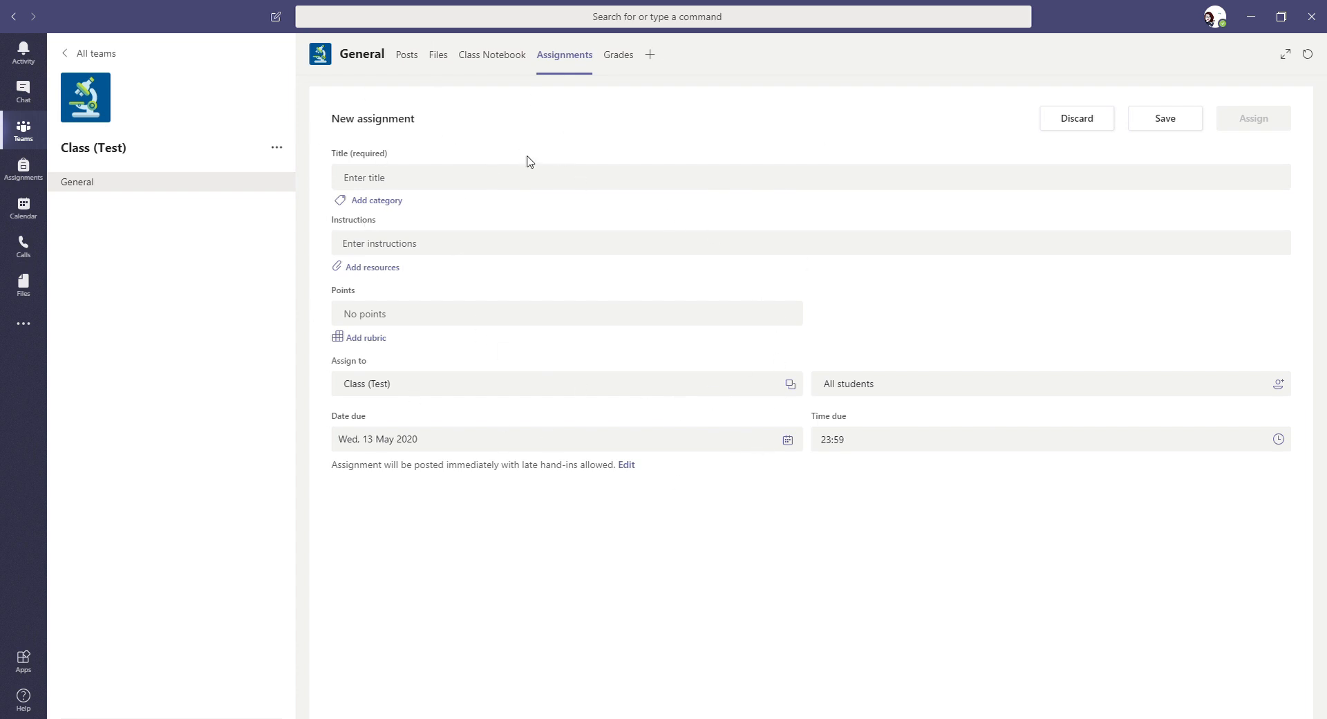
{"action": "left_click", "coordinate": [478, 179]}
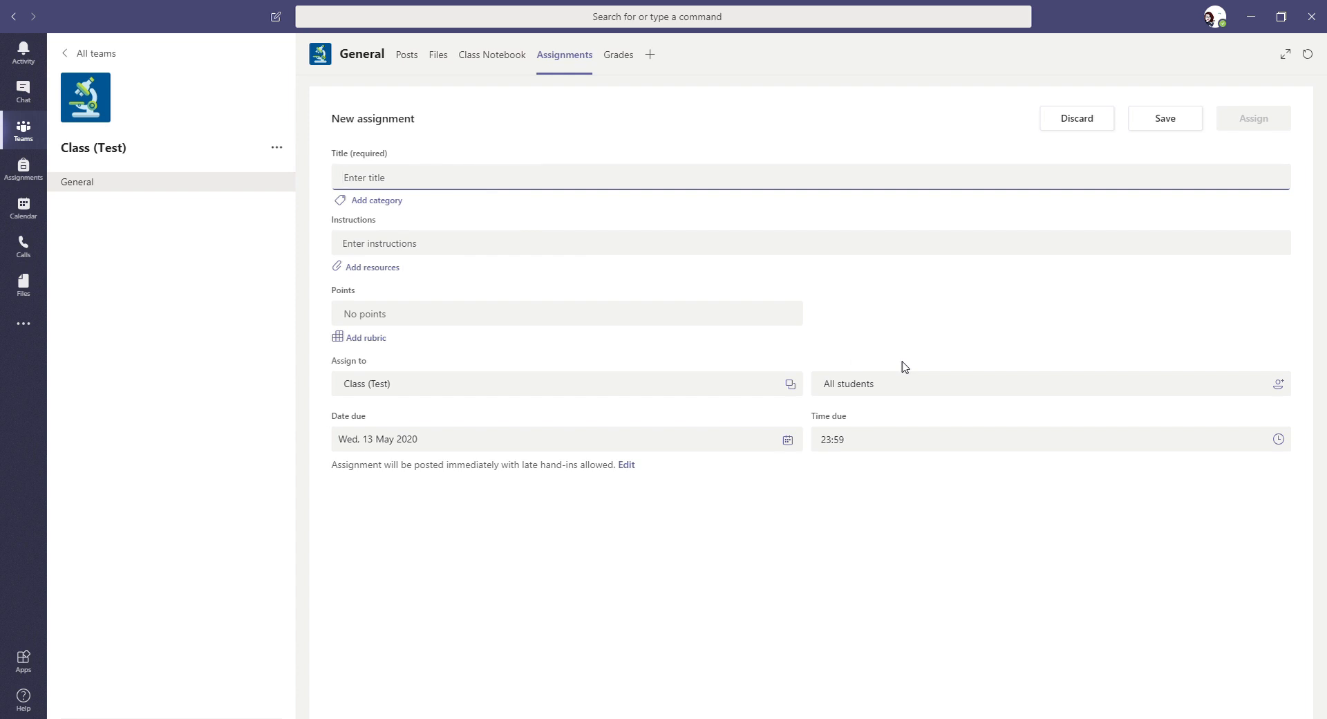
{"action": "type", "text": "Tes"}
{"action": "key", "text": "BackSpace"}
{"action": "type", "text": "es "}
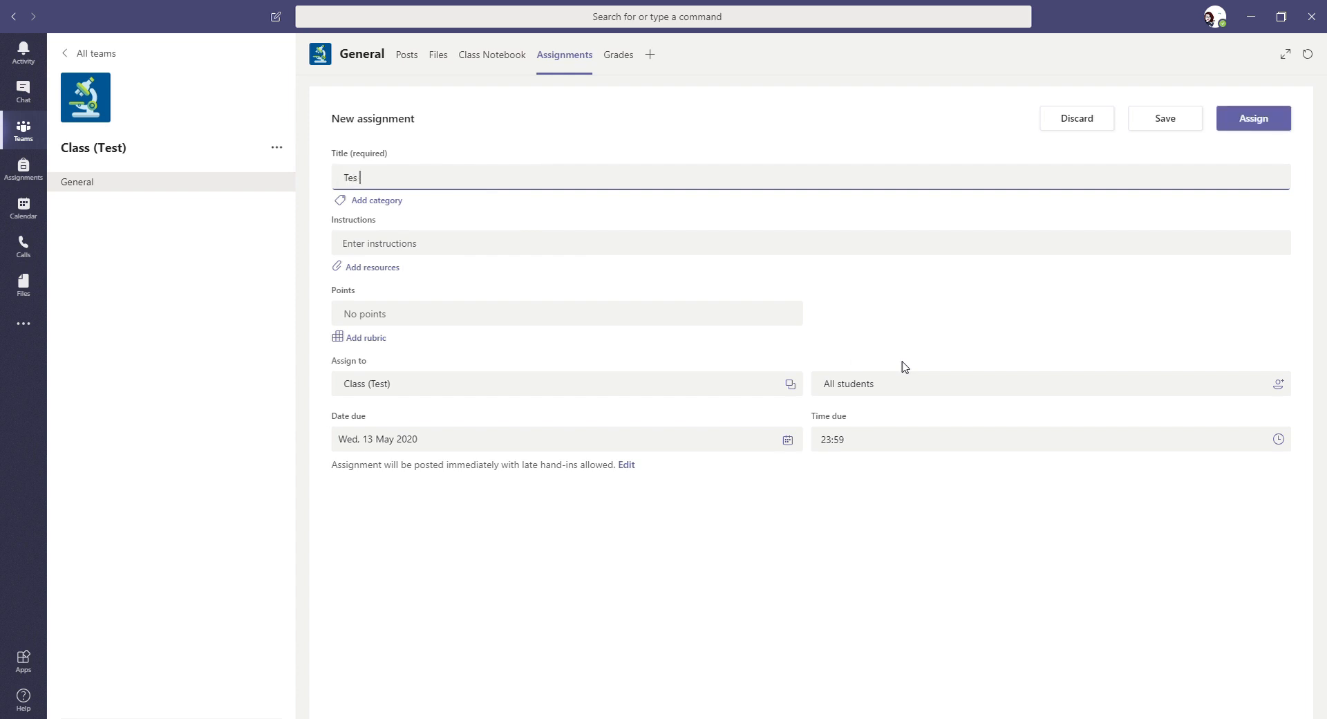
{"action": "type", "text": " Assignment 1"}
- Enter the assignment instructions "Write something in the document attached."
{"action": "left_click", "coordinate": [515, 242]}
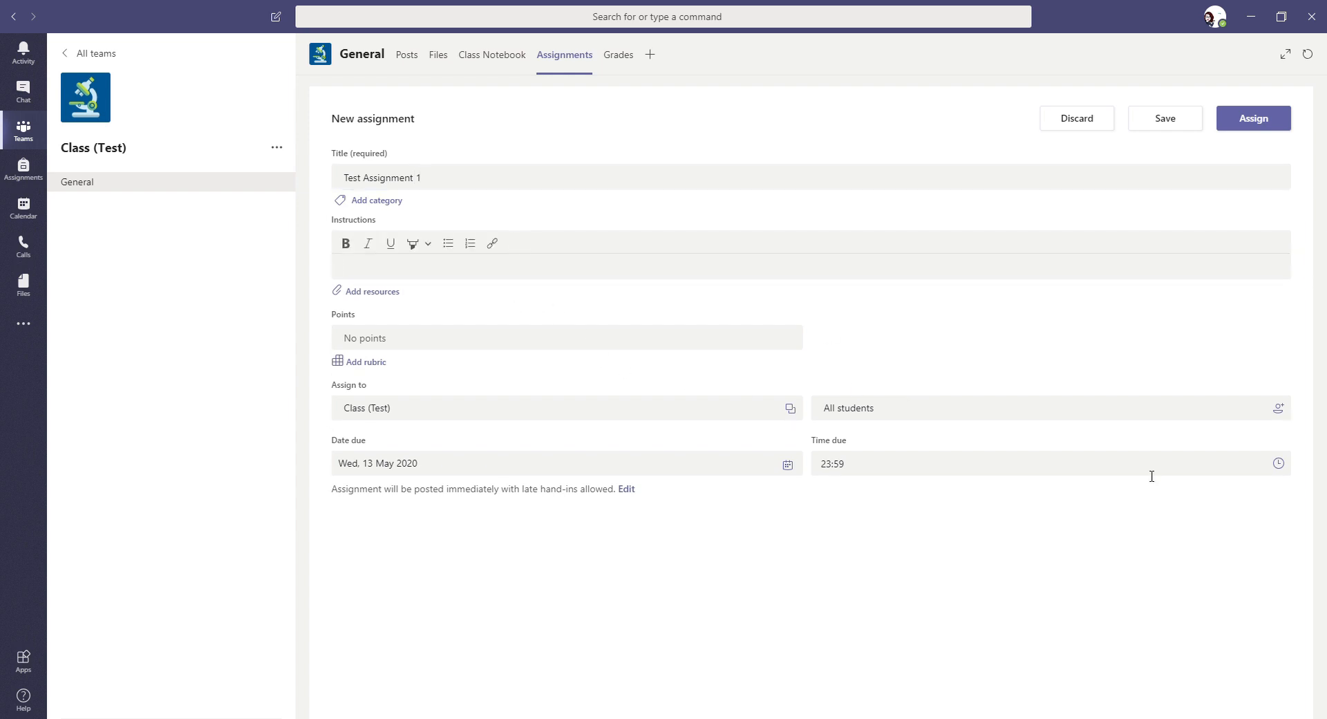
{"action": "type", "text": "Write something in the do"}
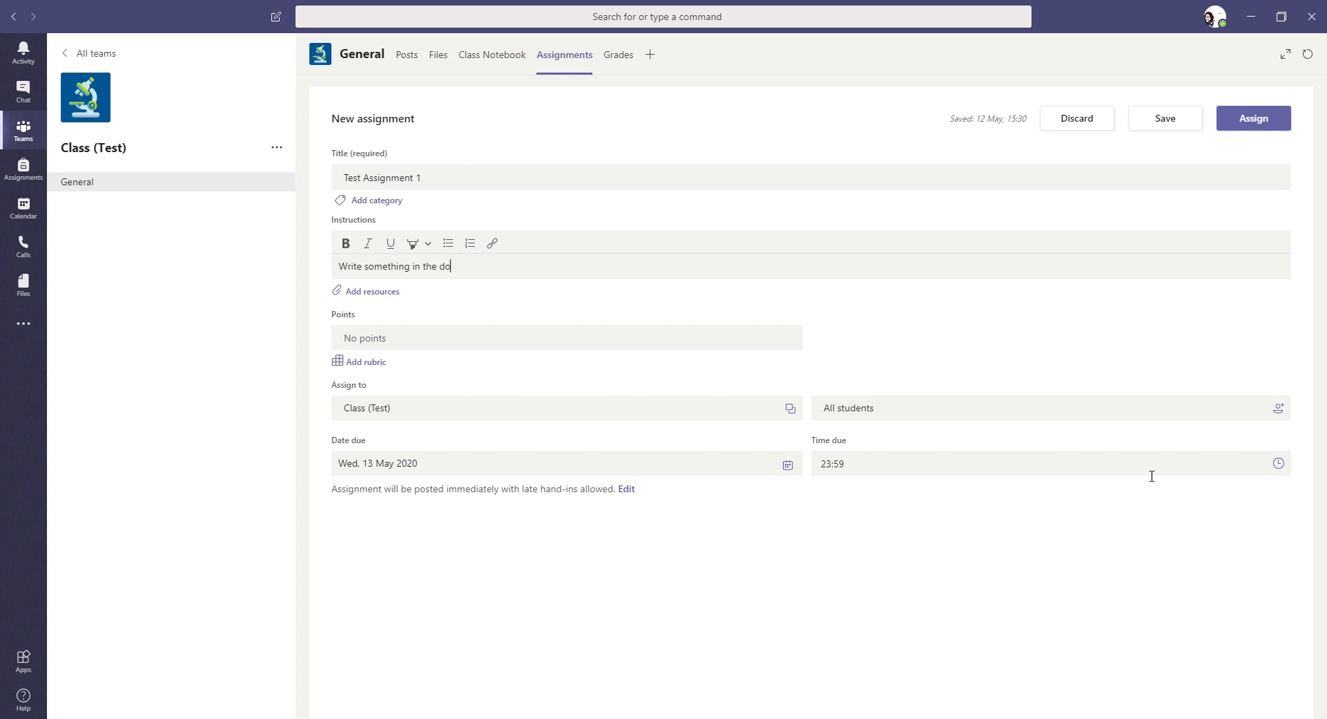
{"action": "type", "text": "cument attached."}
- Attach the Word document 1.docx from OneDrive as a resource for the assignment
{"action": "left_click", "coordinate": [388, 294]}
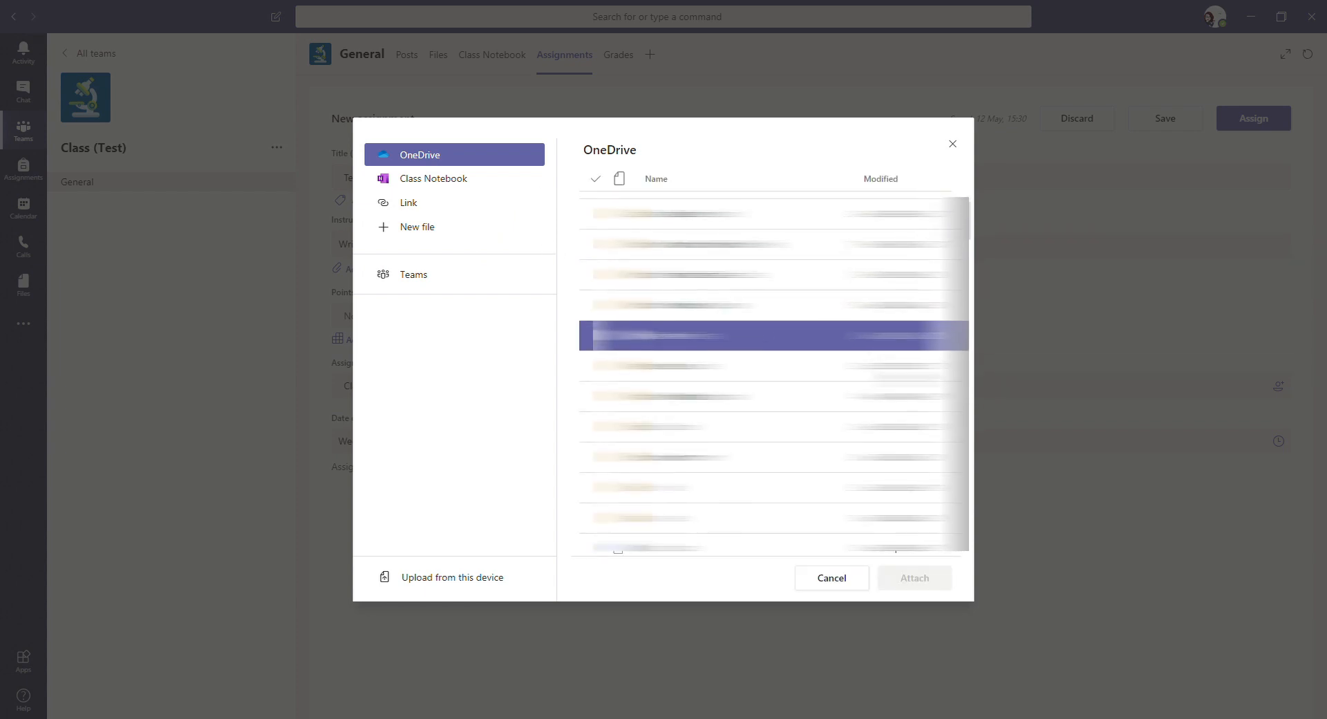
{"action": "scroll", "coordinate": [774, 346], "scroll_direction": "down", "scroll_amount": 1}
{"action": "left_click", "coordinate": [691, 258]}
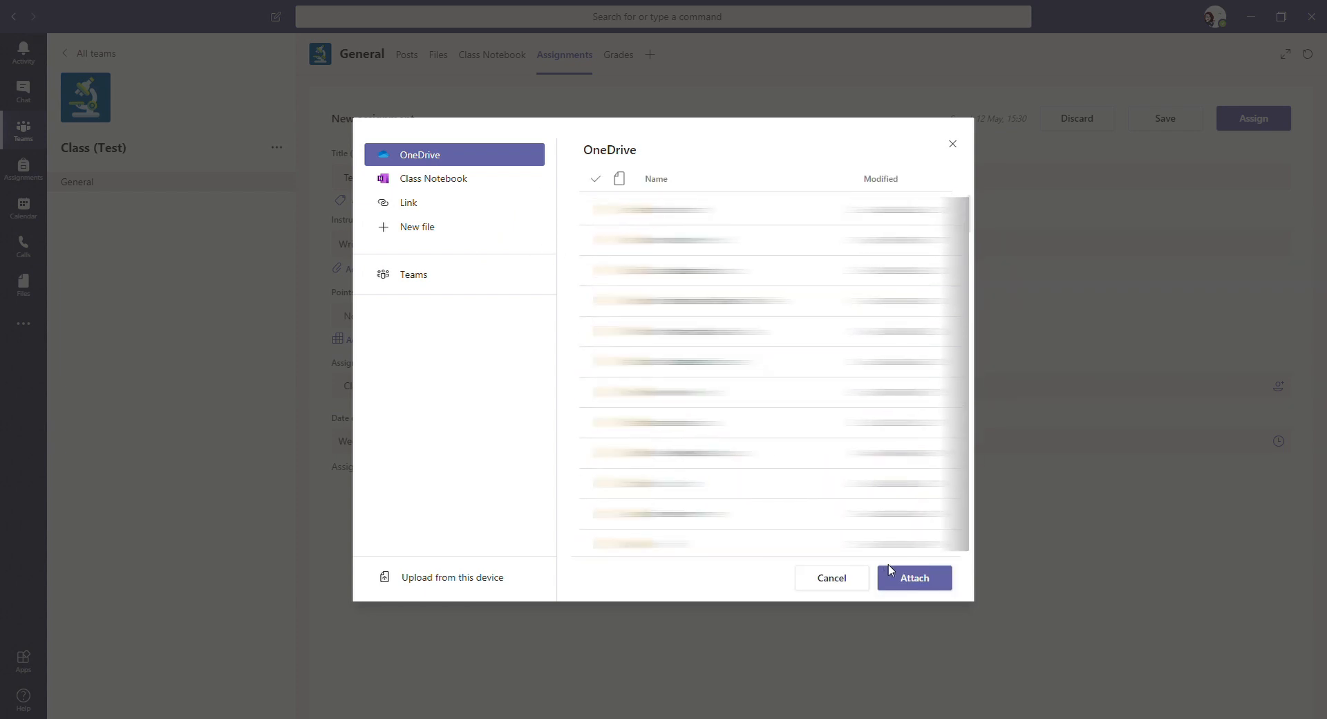
{"action": "left_click", "coordinate": [912, 579]}
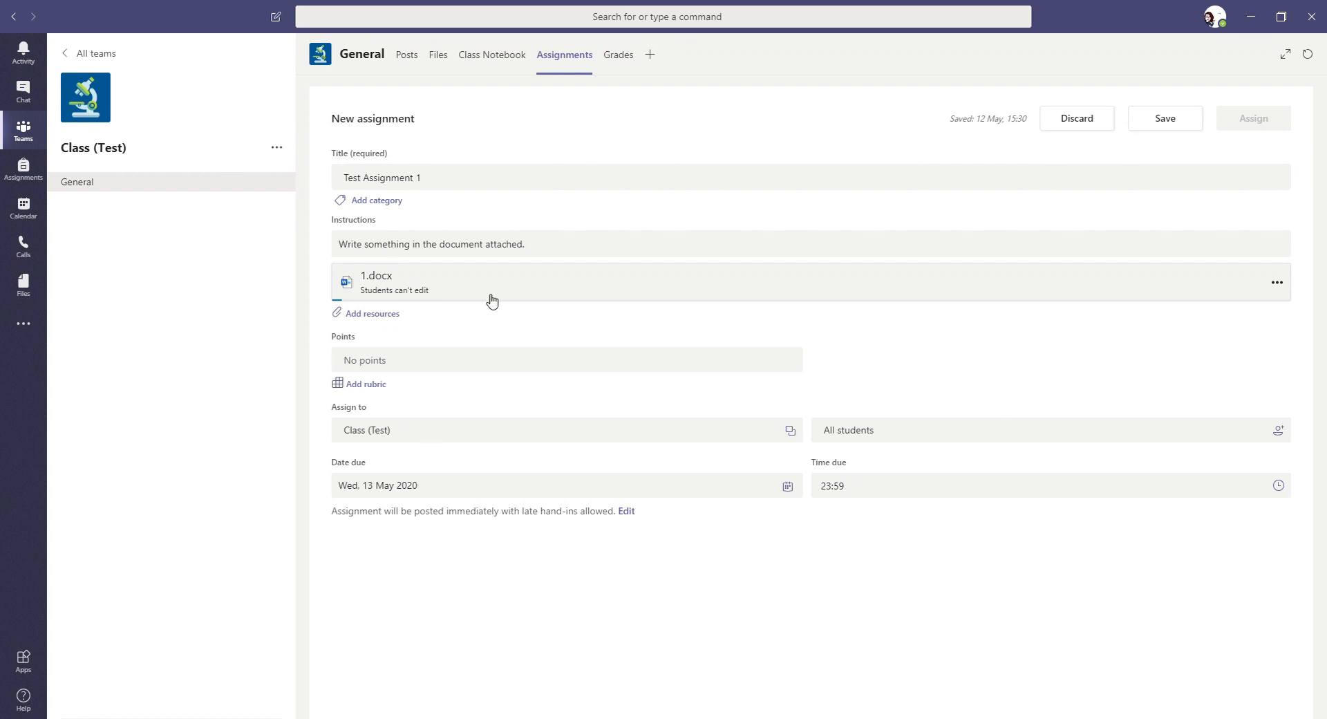
- Append "Please read attached document before you answer." to the end of the assignment instructions
{"action": "left_click", "coordinate": [583, 249]}
{"action": "type", "text": "TH"}
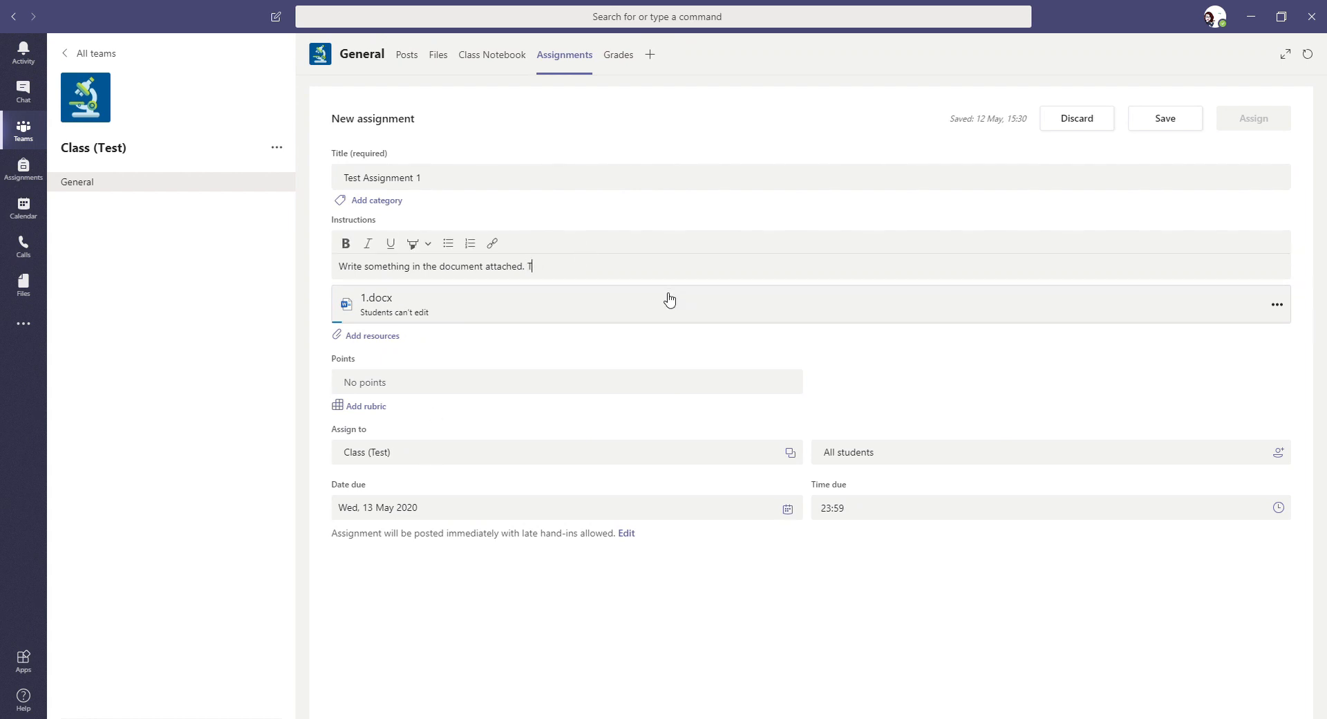
{"action": "key", "text": "BackSpace"}
{"action": "type", "text": "Please read attached document"}
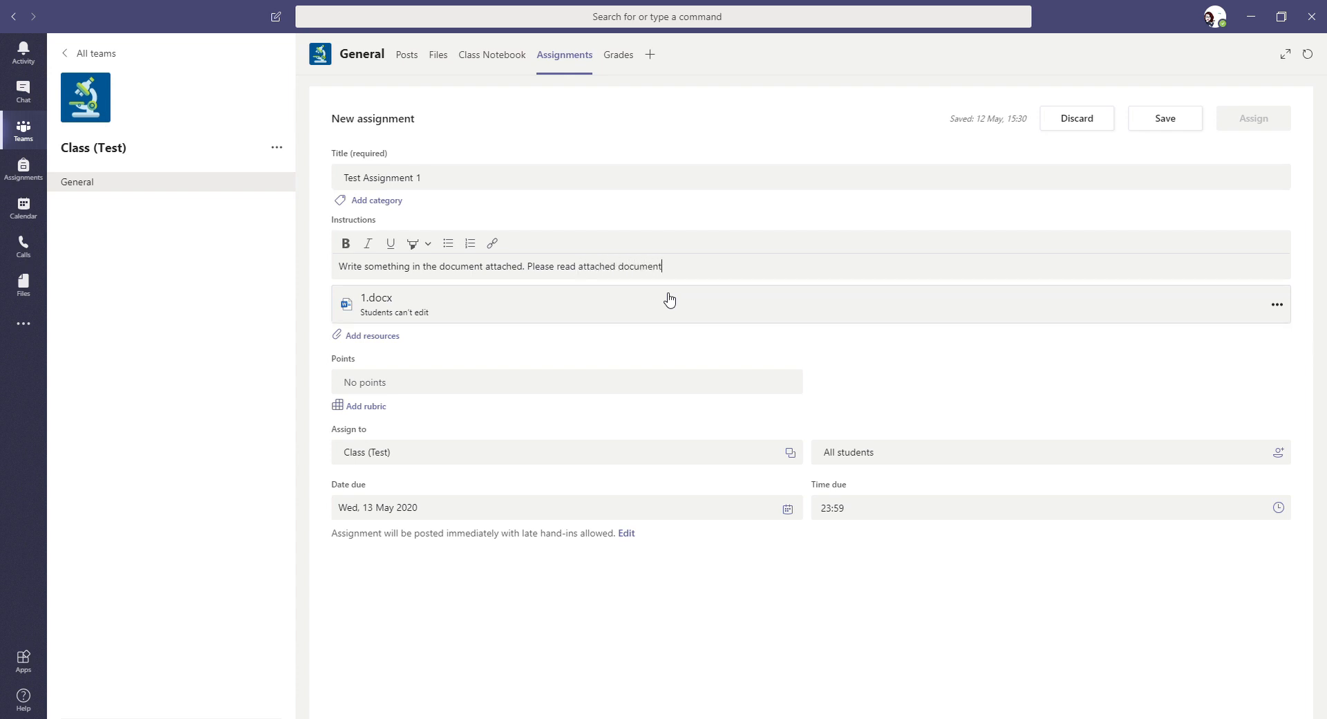
{"action": "type", "text": " before you answer."}
- Enter 100 as the assignment's points and clear the value again
{"action": "left_click", "coordinate": [384, 383]}
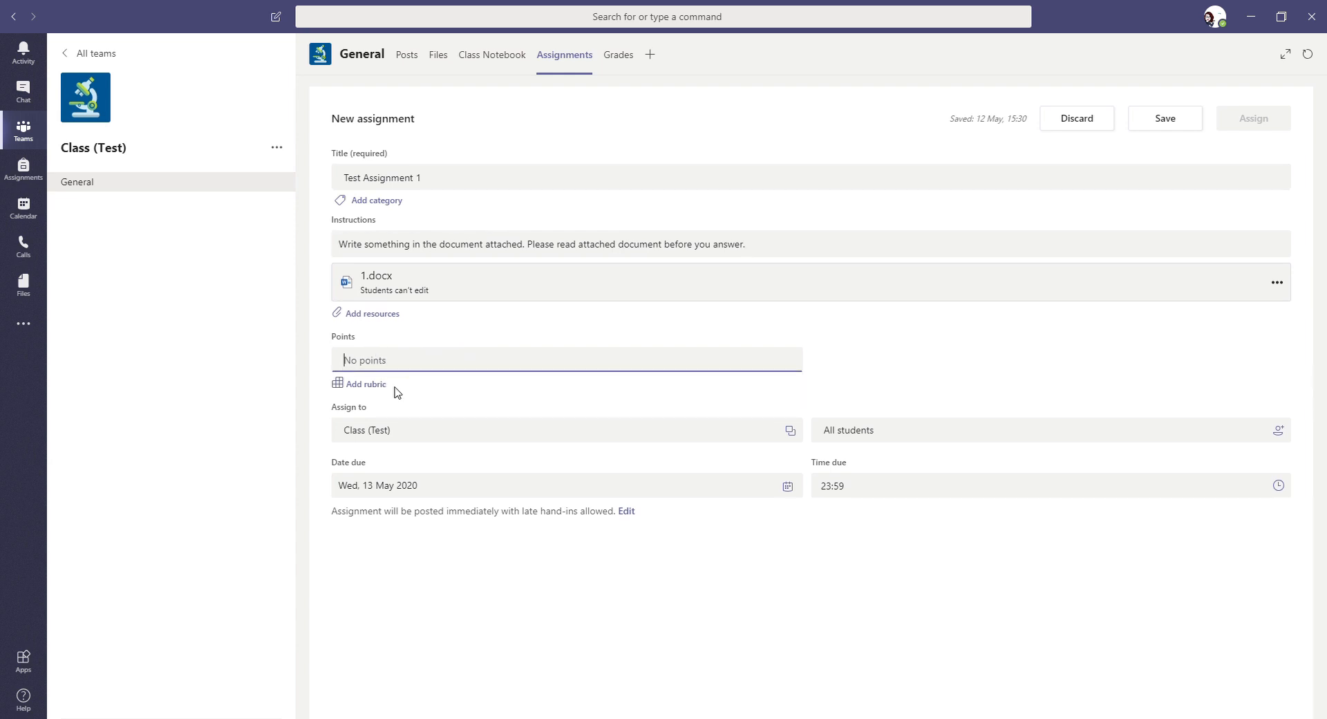
{"action": "type", "text": "100"}
{"action": "key", "text": "ctrl+a"}
{"action": "key", "text": "BackSpace"}
- Start a new rubric for the assignment and title it "What makes a good piece of imaginative Writing?"
{"action": "left_click", "coordinate": [379, 384]}
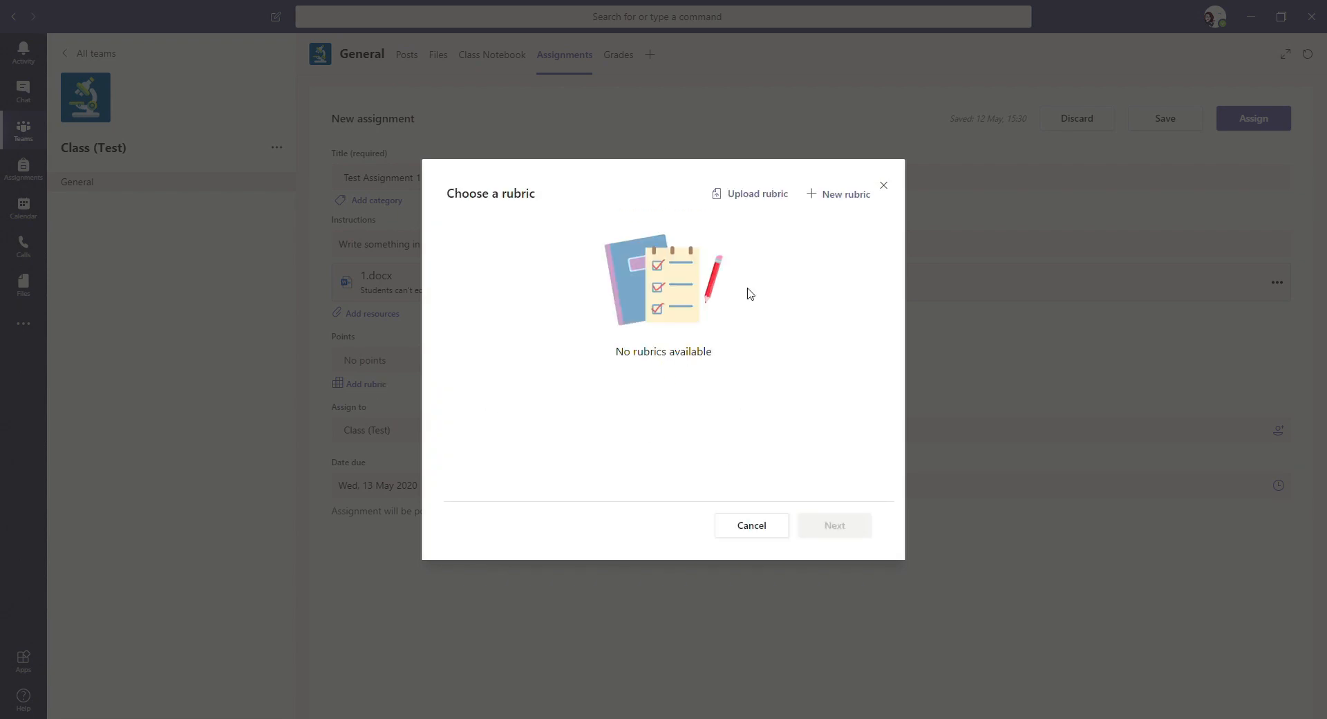
{"action": "left_click", "coordinate": [849, 197]}
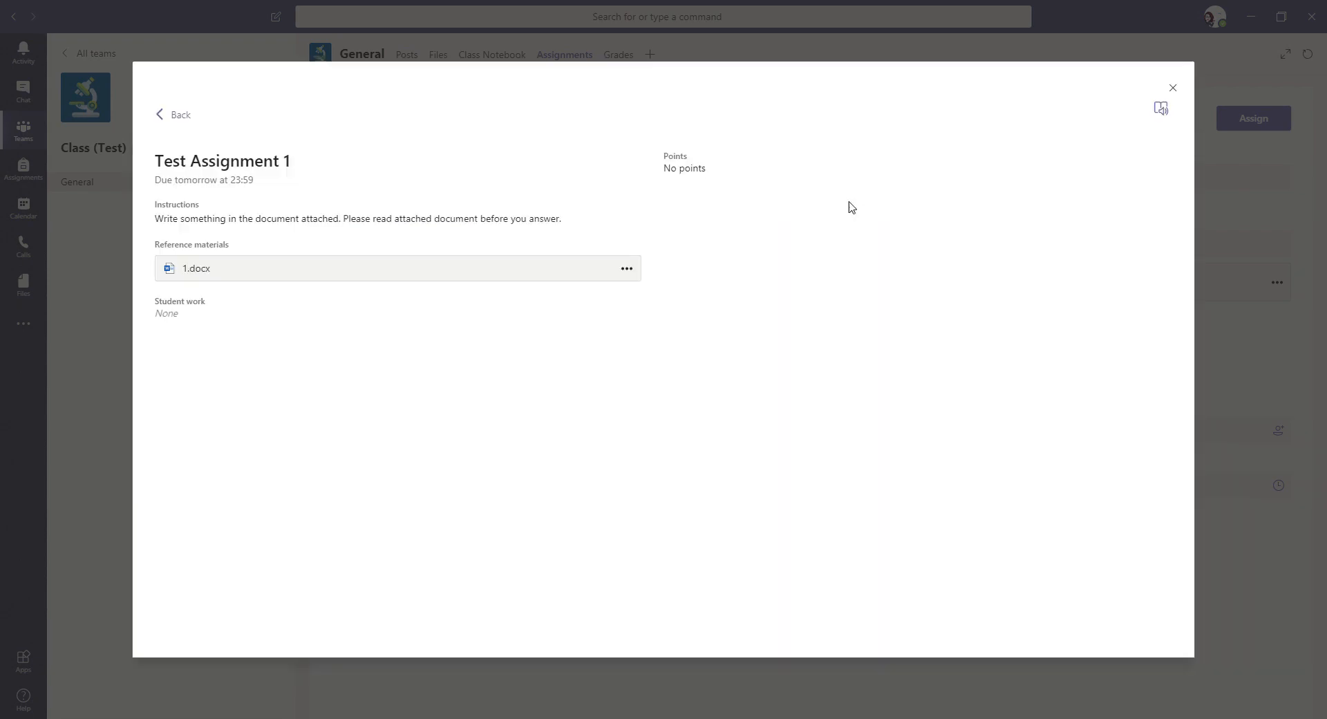
{"action": "left_click", "coordinate": [304, 386]}
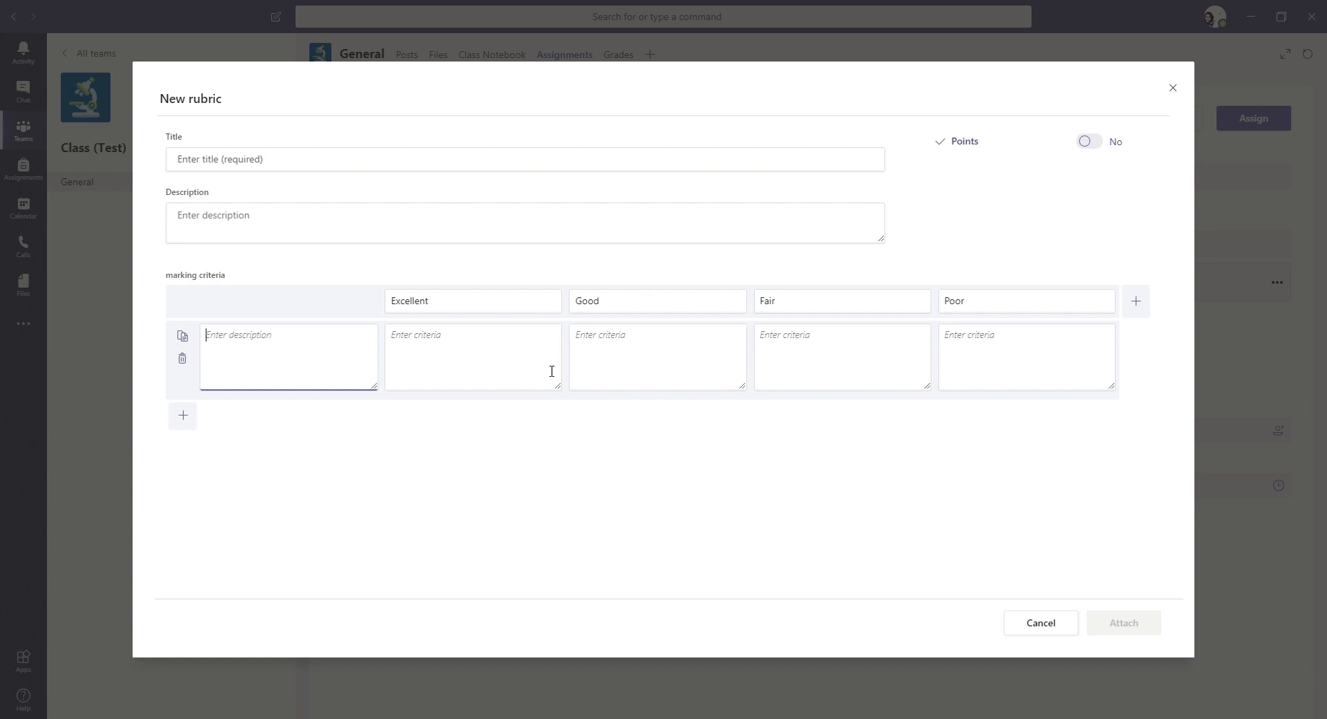
{"action": "left_click", "coordinate": [290, 165]}
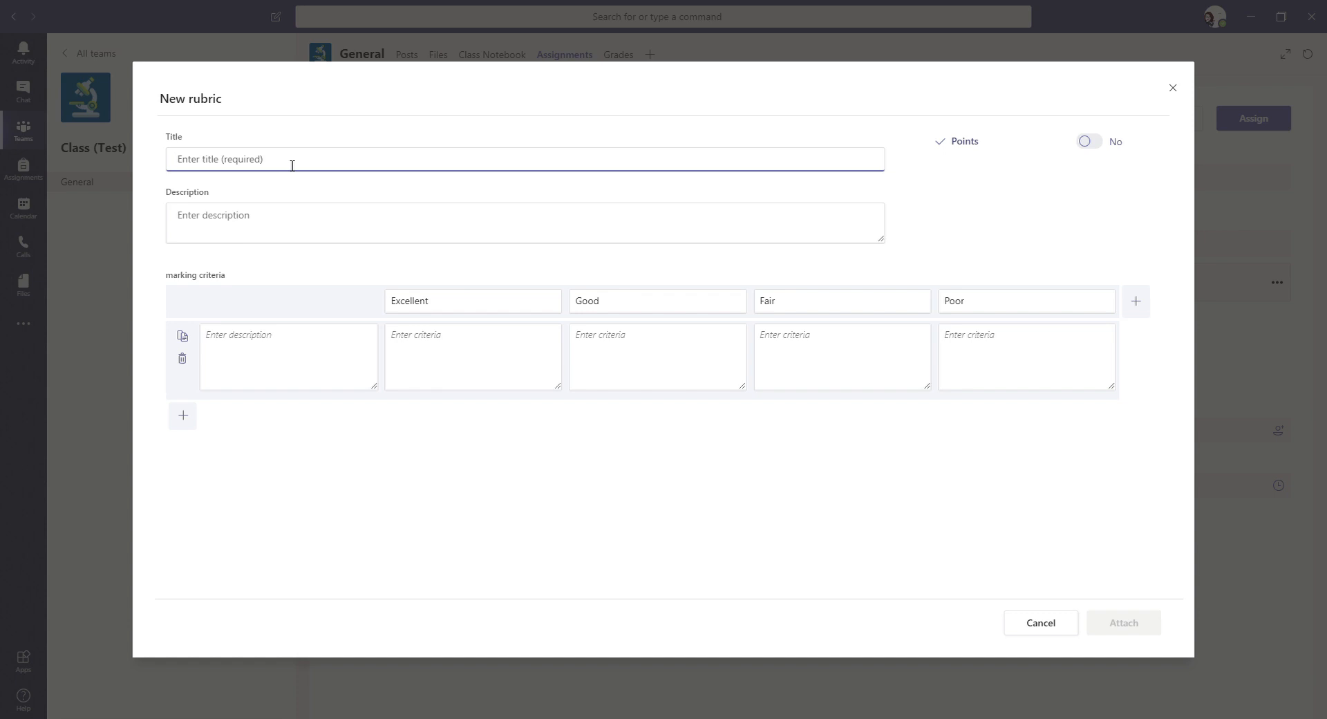
{"action": "type", "text": "What makes a "}
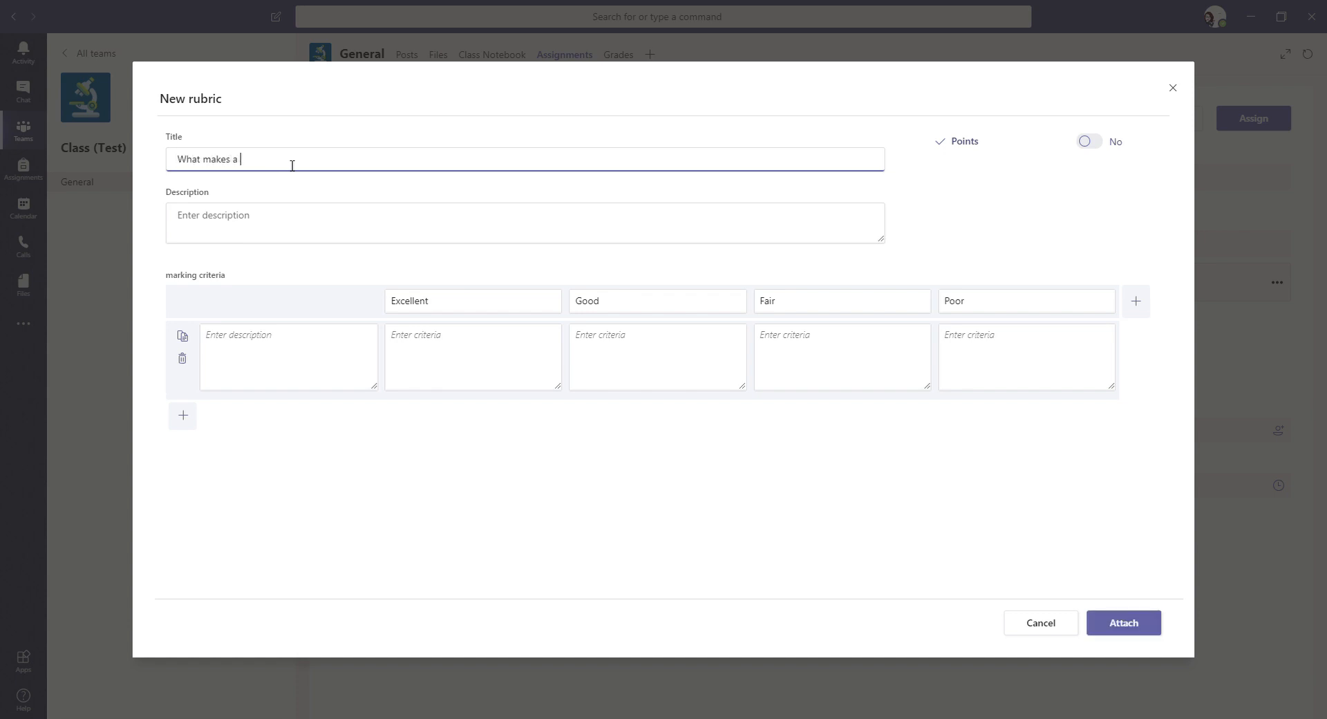
{"action": "type", "text": "good piece of imaginate"}
{"action": "type", "text": "ve Writing?"}
- Fill the rubric description with "Learning Intention" and "Success criteria", separated by a blank line
{"action": "left_click", "coordinate": [303, 220]}
{"action": "type", "text": "Lea"}
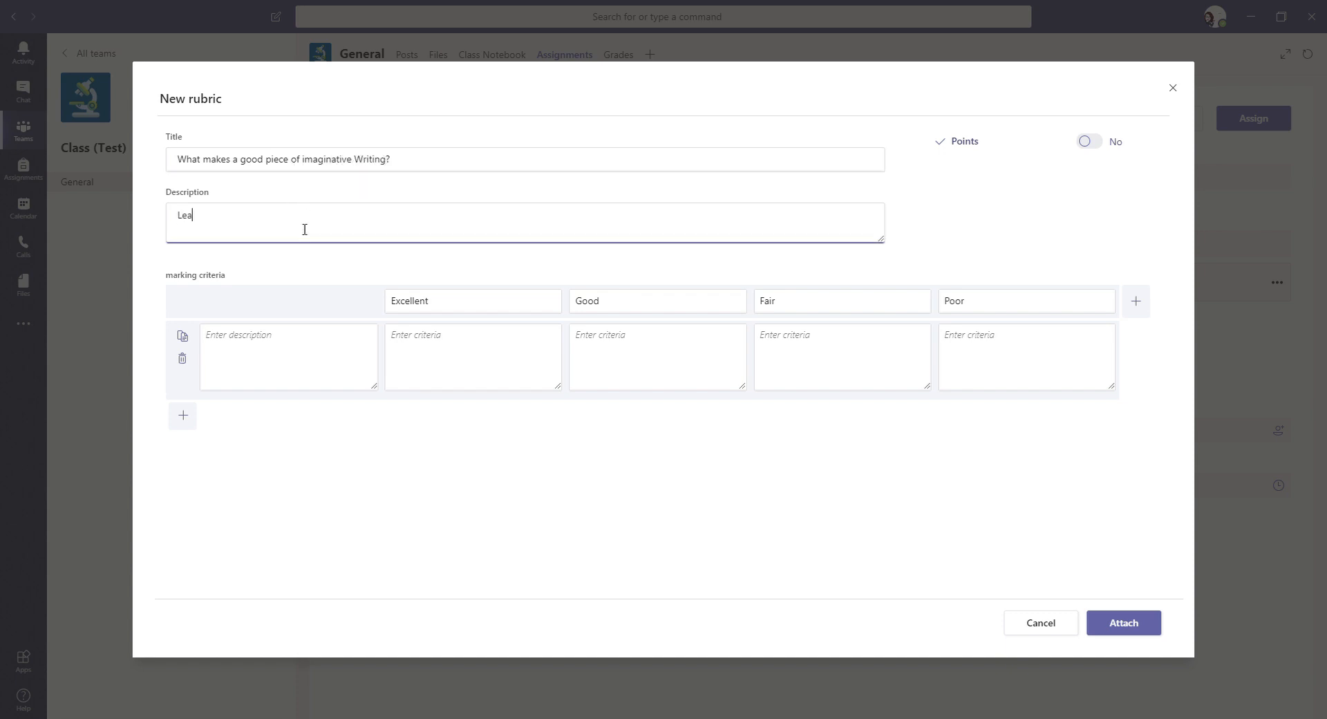
{"action": "type", "text": "rning Intention"}
{"action": "key", "text": "Return"}
{"action": "key", "text": "Return"}
{"action": "type", "text": "Success crr"}
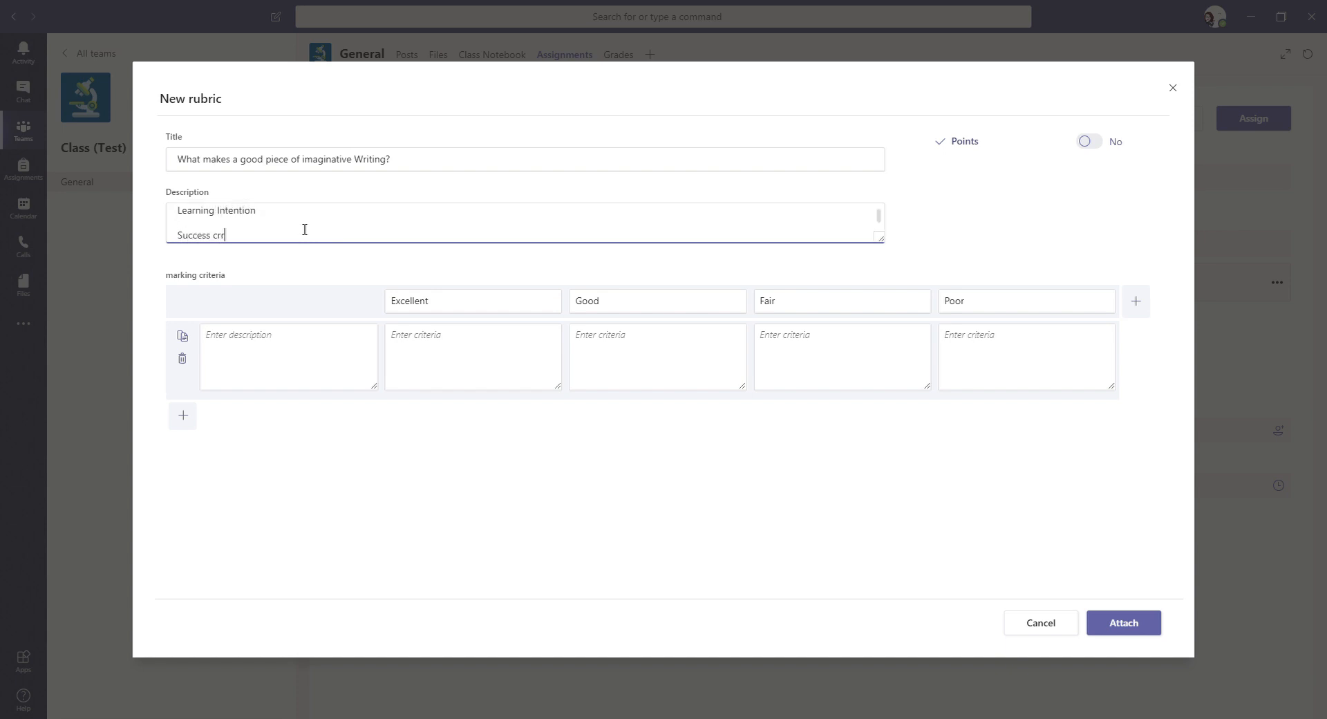
{"action": "key", "text": "BackSpace"}
{"action": "type", "text": "iteria"}
- Describe the first row of the marking criteria as "Imaginative Writing"
{"action": "left_click", "coordinate": [323, 336]}
{"action": "left_click", "coordinate": [414, 370]}
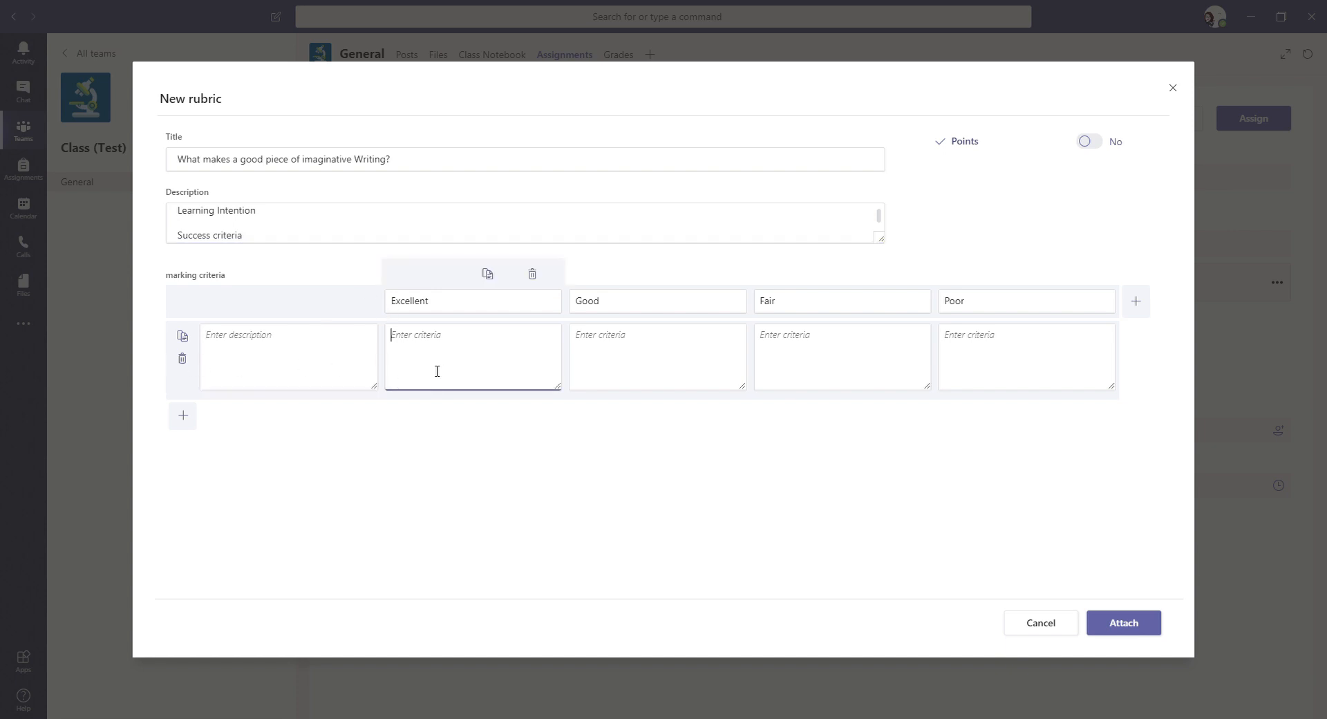
{"action": "left_click", "coordinate": [318, 369]}
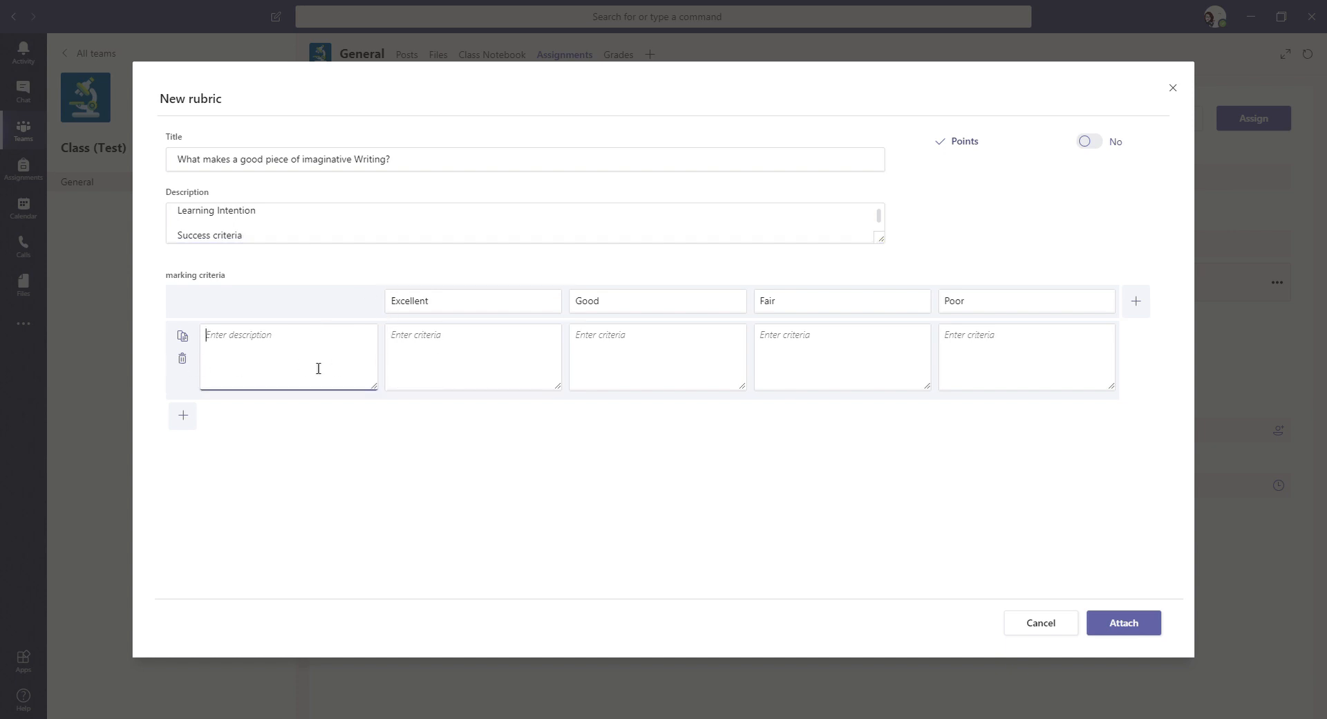
{"action": "type", "text": "Imaginative Writing"}
- Enter "Lots of adjectives" and "Sophisticated word choice" on separate lines as the row's Excellent criteria
{"action": "left_click", "coordinate": [556, 348]}
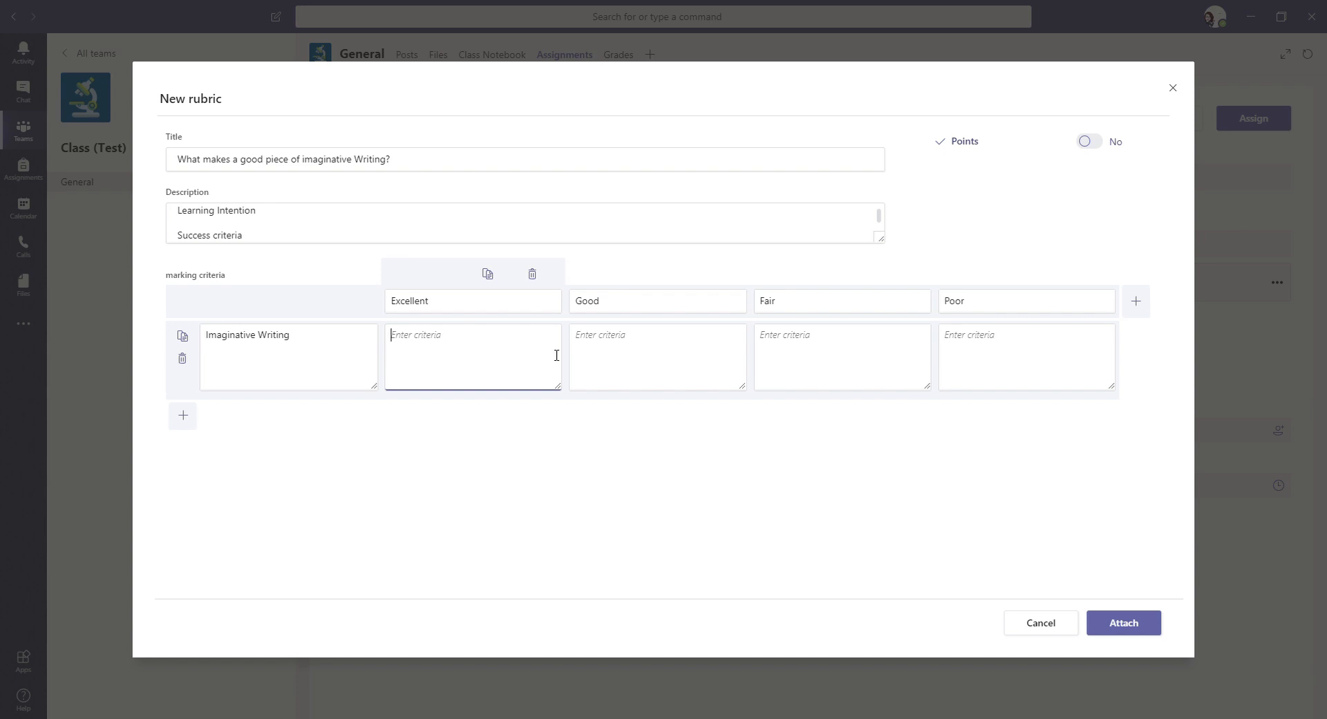
{"action": "type", "text": "Lots of d"}
{"action": "key", "text": "BackSpace"}
{"action": "type", "text": "adjectives"}
{"action": "key", "text": "Return"}
{"action": "type", "text": "Sophisticated w"}
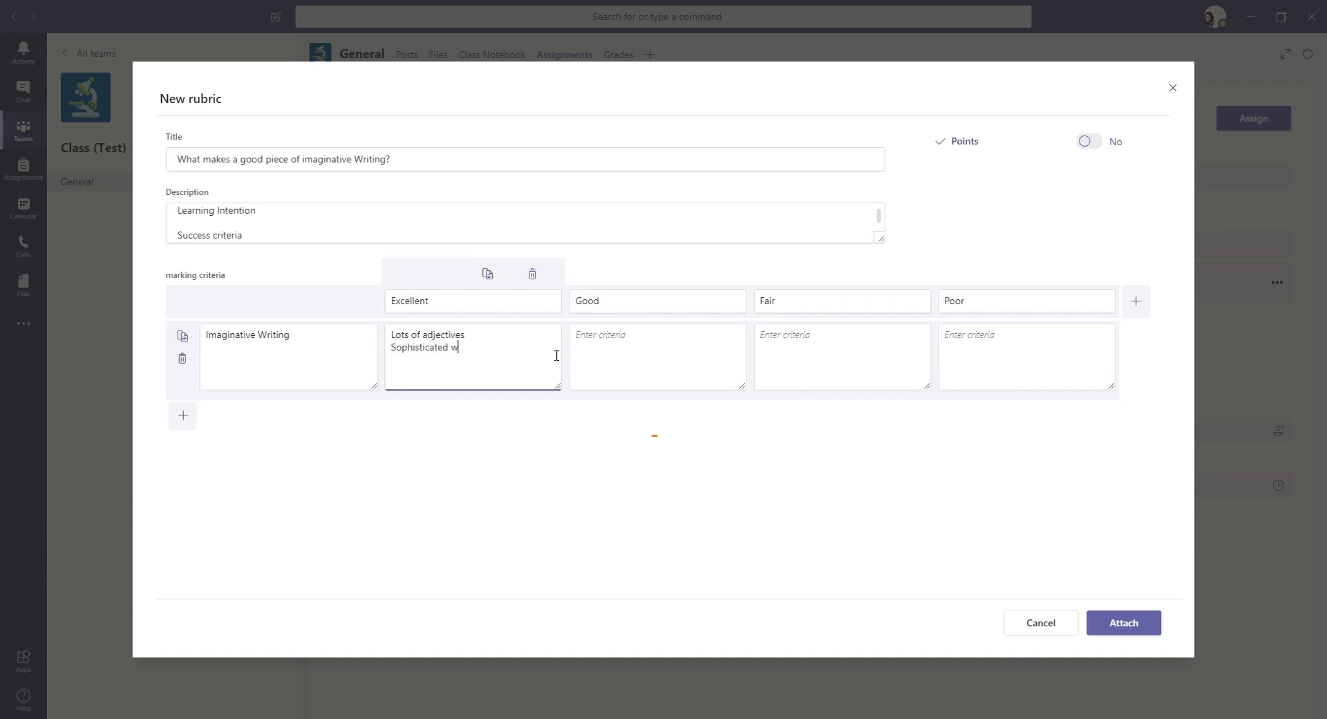
{"action": "type", "text": "ord choice"}
{"action": "key", "text": "Return"}
- Add the line "Well structured narrative" to the Excellent criteria
{"action": "type", "text": "T"}
{"action": "key", "text": "BackSpace"}
{"action": "type", "text": "Th"}
{"action": "key", "text": "BackSpace"}
{"action": "key", "text": "BackSpace"}
{"action": "type", "text": "Well structured narati"}
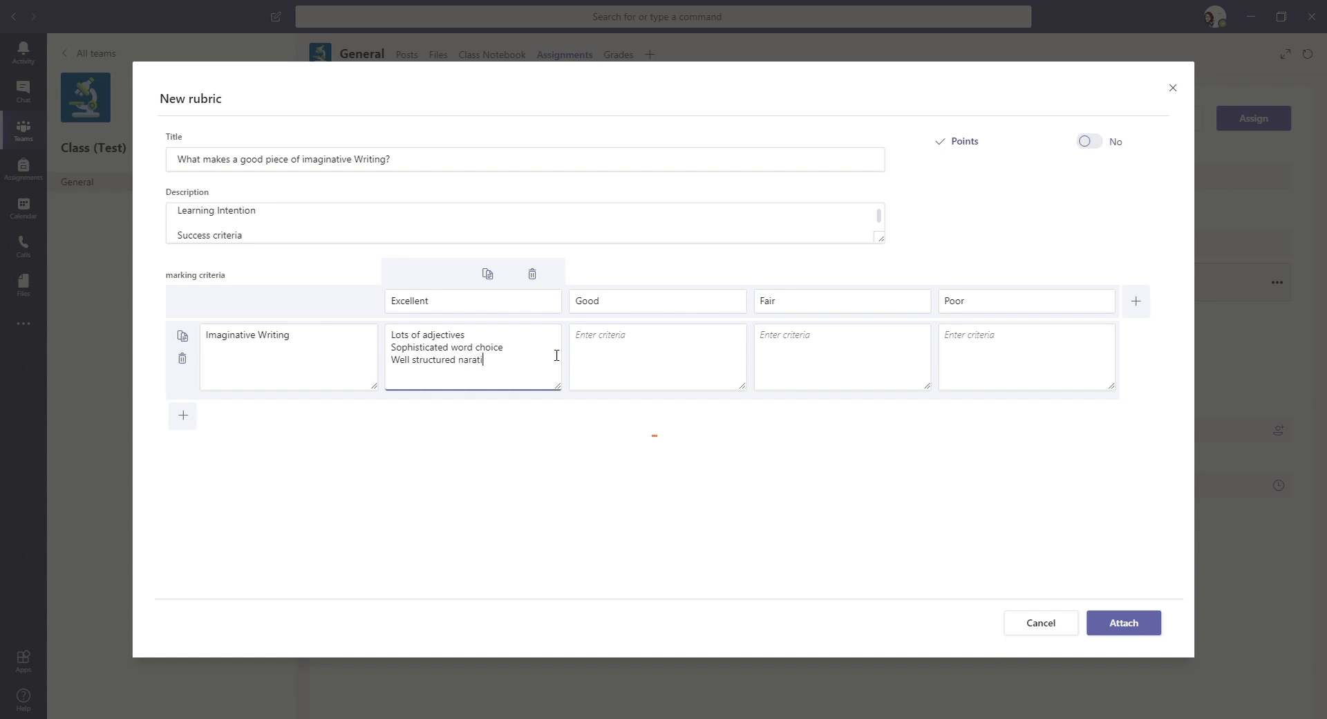
{"action": "key", "text": "BackSpace"}
{"action": "key", "text": "BackSpace"}
{"action": "type", "text": "r"}
{"action": "type", "text": "ative "}
- Add the line "Character development using thoughts, feelings and emotions" to the Excellent criteria
{"action": "type", "text": "Character develop"}
{"action": "type", "text": "ment using "}
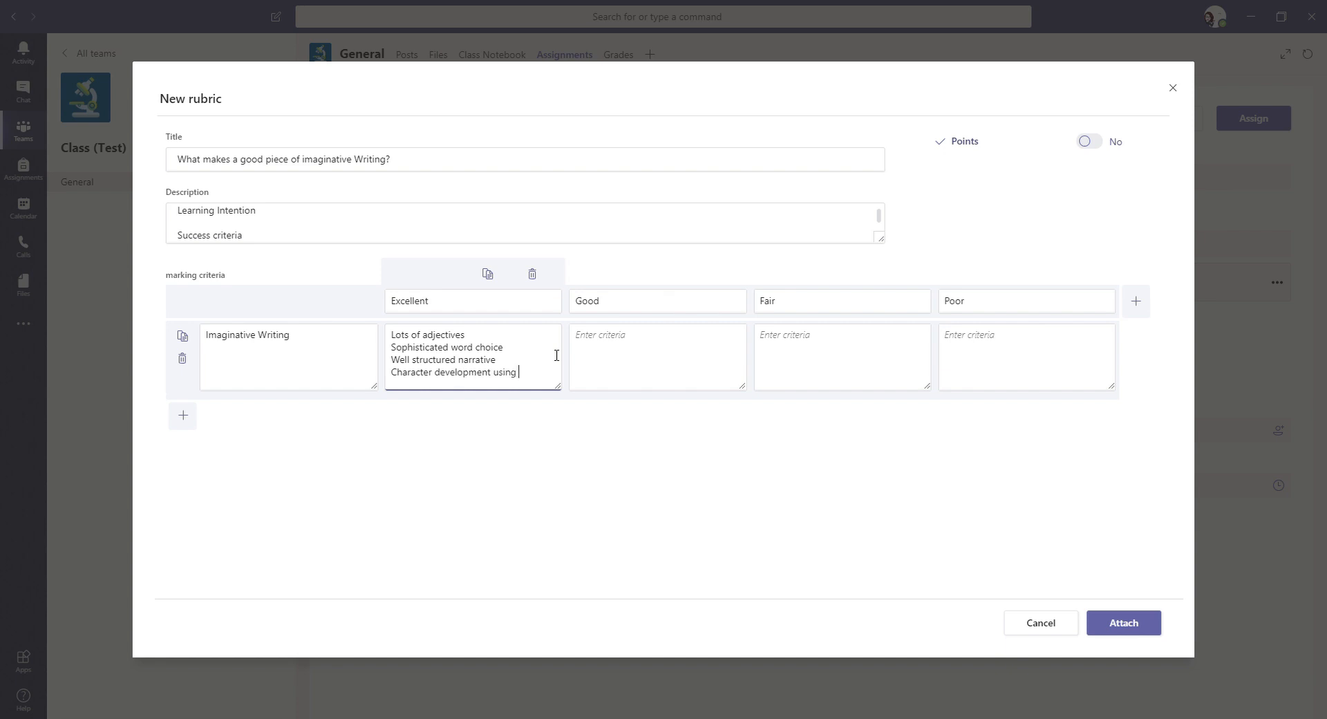
{"action": "type", "text": "thoughts, feeling"}
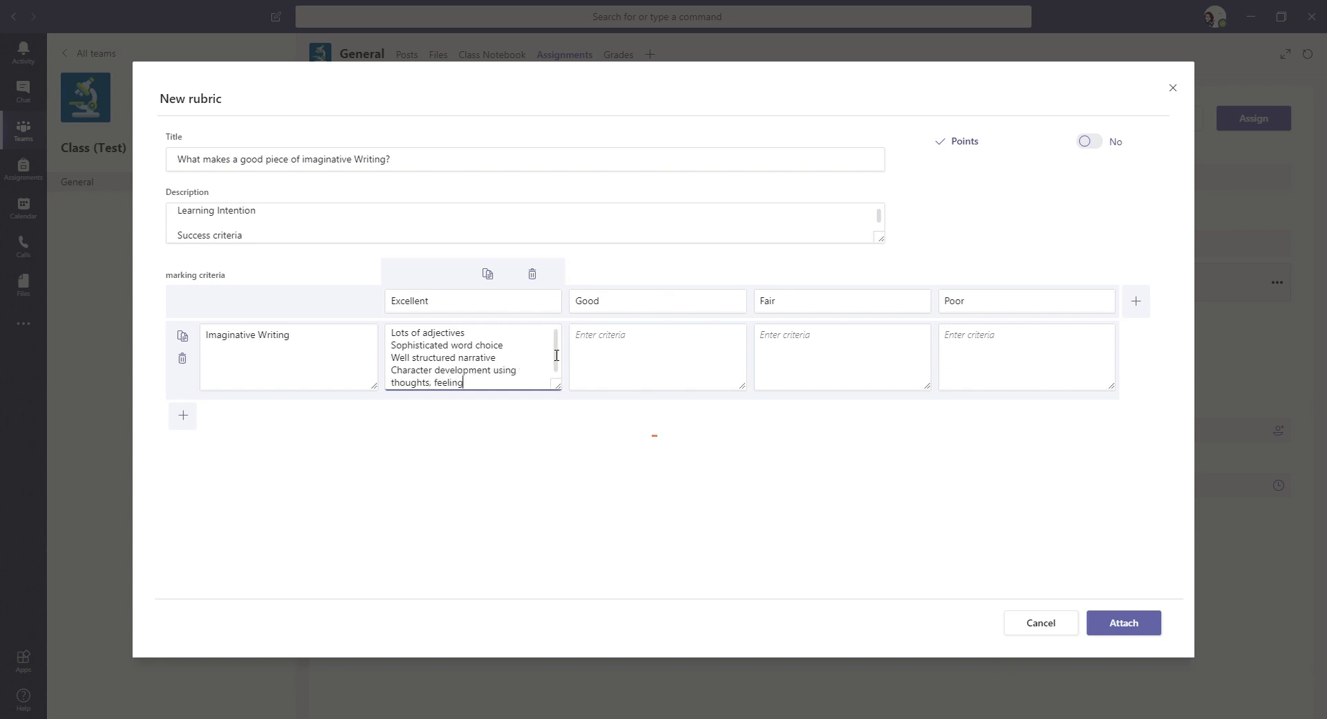
{"action": "type", "text": "s and meot"}
{"action": "key", "text": "BackSpace"}
{"action": "type", "text": "emotions"}
{"action": "key", "text": "Return"}
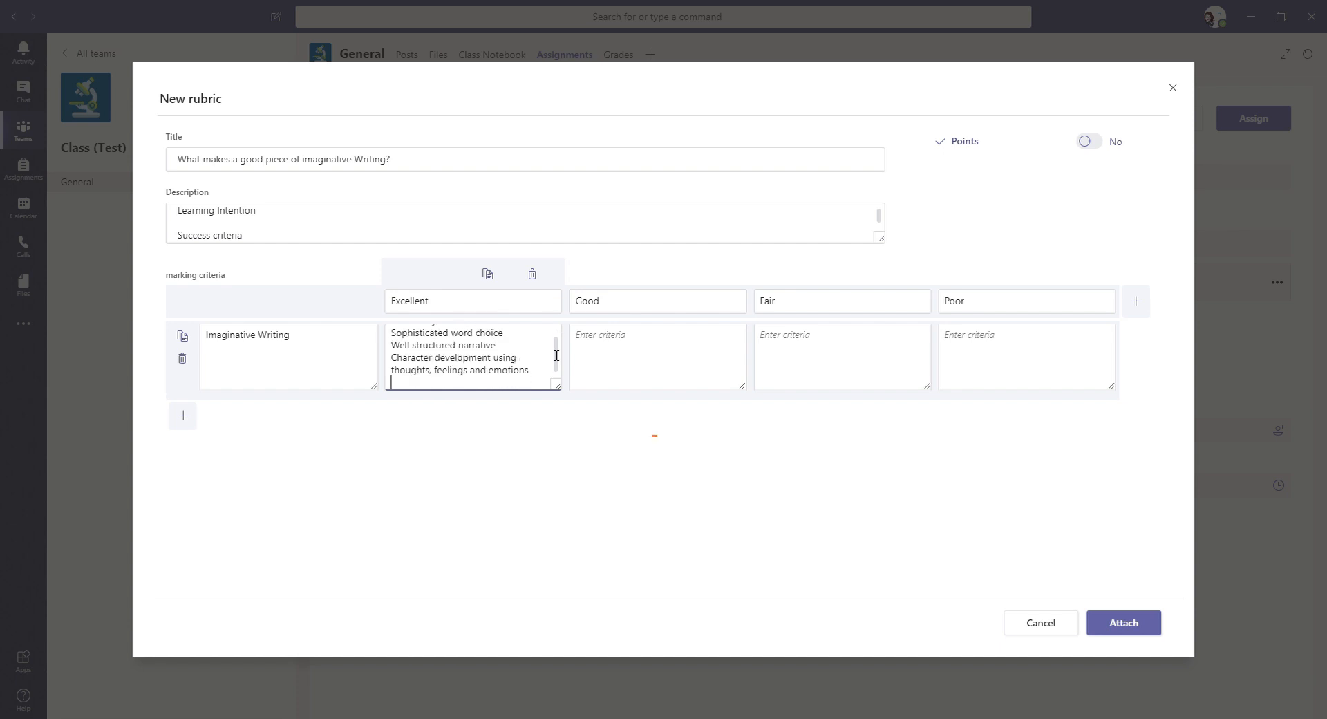
- Add "Good first person/third person narrative" and a line about consistent tense to the Excellent criteria
{"action": "type", "text": "Good first person/third person narrative"}
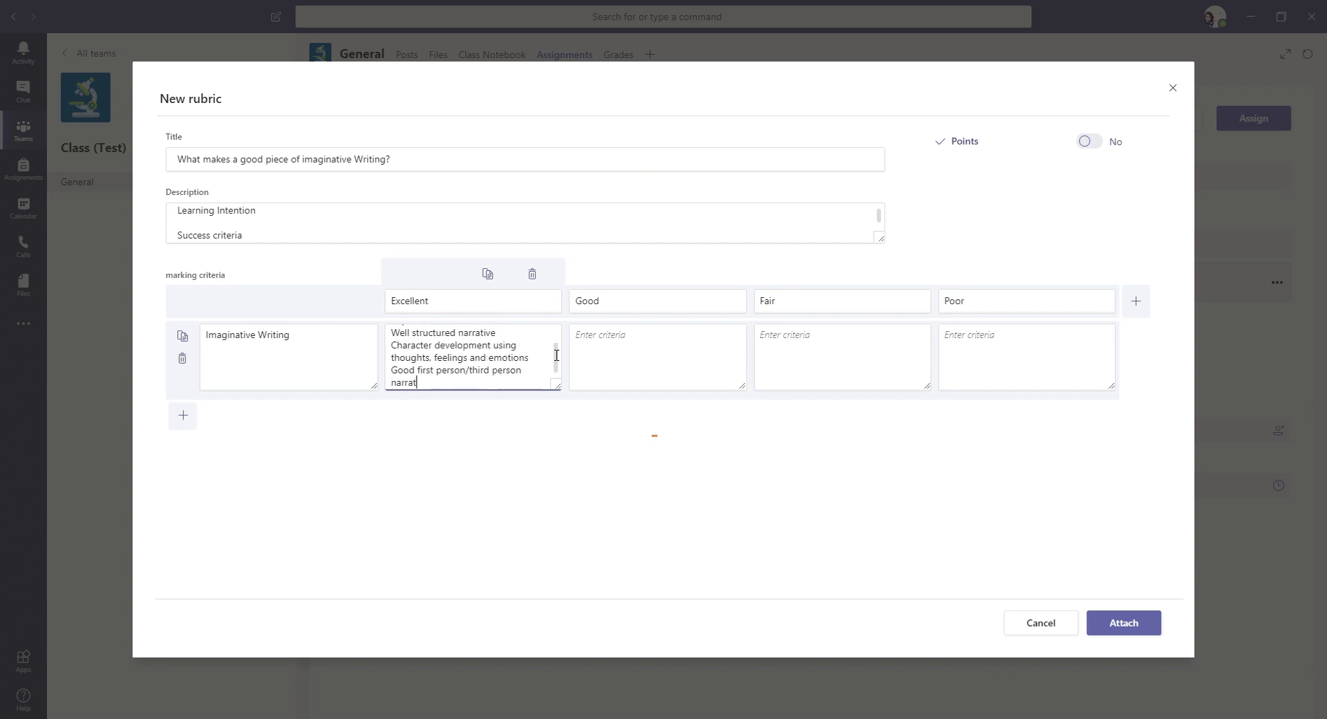
{"action": "key", "text": "Return"}
{"action": "type", "text": "Th"}
{"action": "key", "text": "BackSpace"}
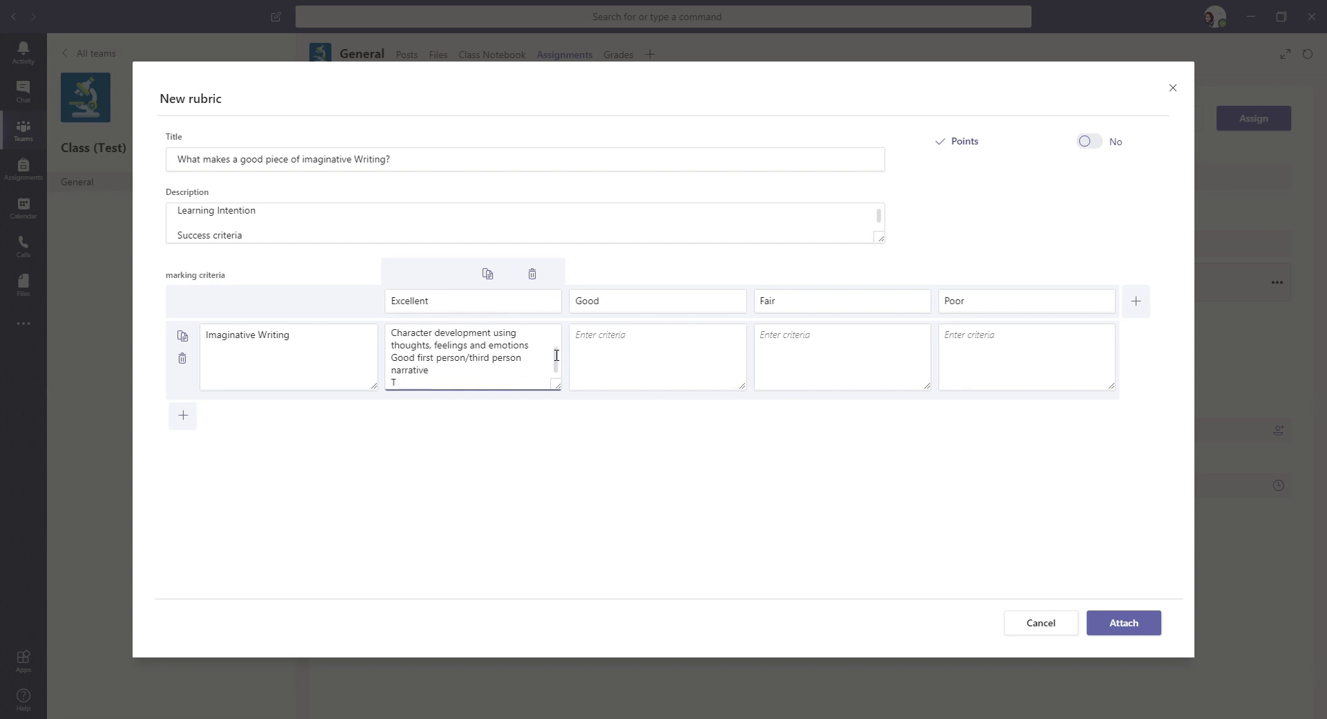
{"action": "type", "text": "Consstst"}
{"action": "key", "text": "BackSpace"}
{"action": "key", "text": "BackSpace"}
{"action": "type", "text": "istence ten"}
{"action": "left_click", "coordinate": [445, 382]}
{"action": "key", "text": "BackSpace"}
{"action": "key", "text": "BackSpace"}
{"action": "type", "text": "t"}
- Enter "Some adjectives" and "Effective word choice" as the Good criteria, and attach the rubric to the assignment
{"action": "left_click", "coordinate": [670, 361]}
{"action": "left_click_drag", "start_coordinate": [557, 370], "coordinate": [563, 345]}
{"action": "left_click", "coordinate": [673, 360]}
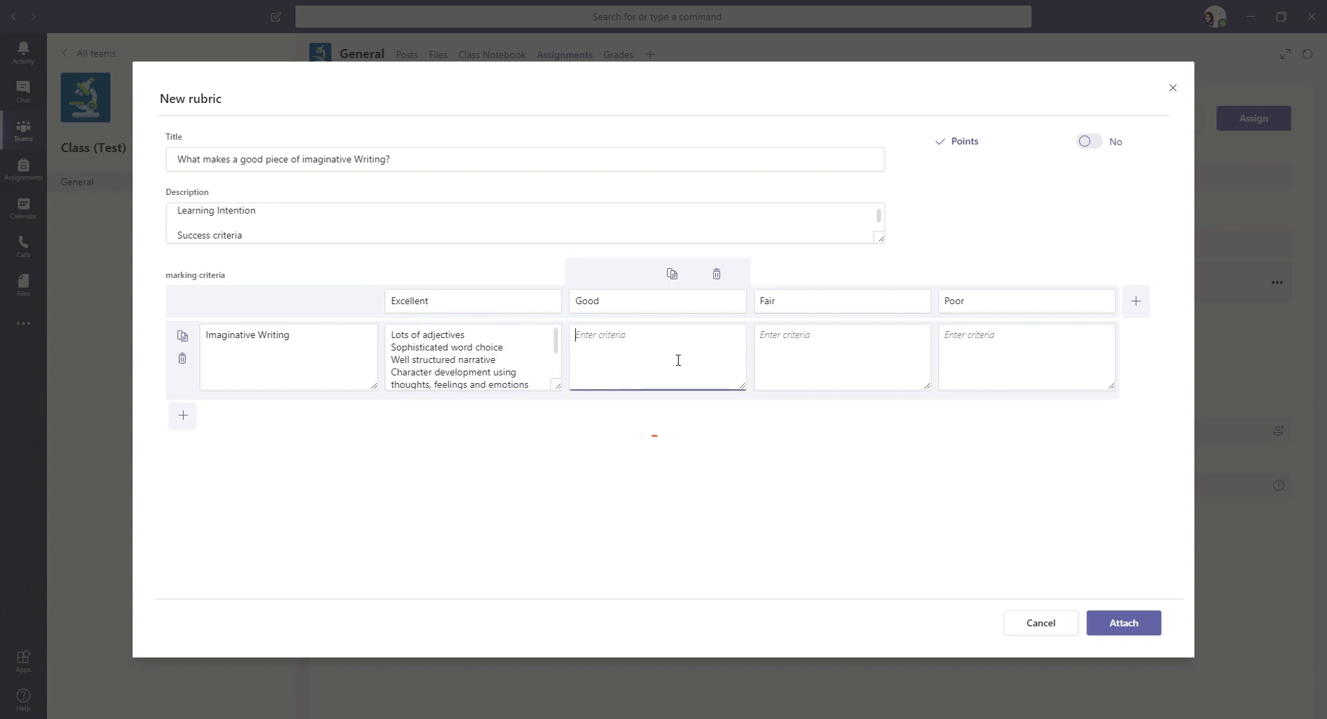
{"action": "type", "text": "Some adjectives"}
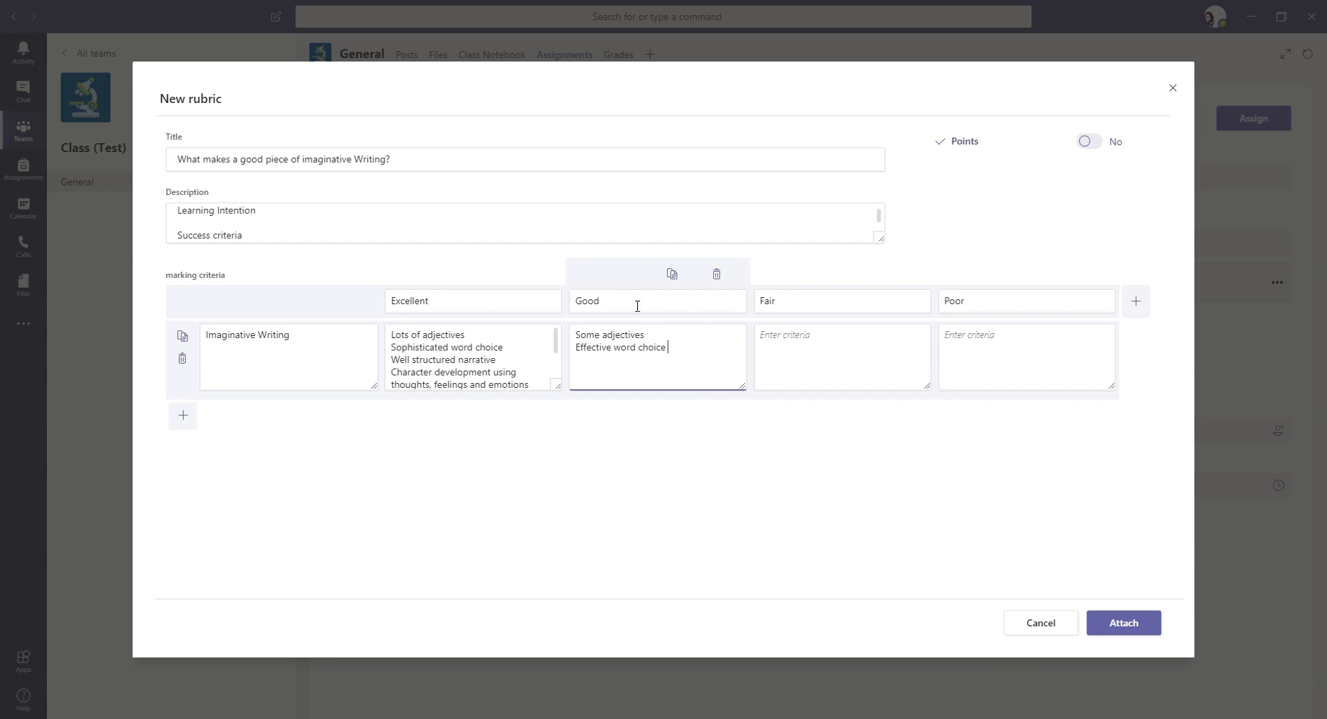
{"action": "left_click", "coordinate": [1123, 624]}
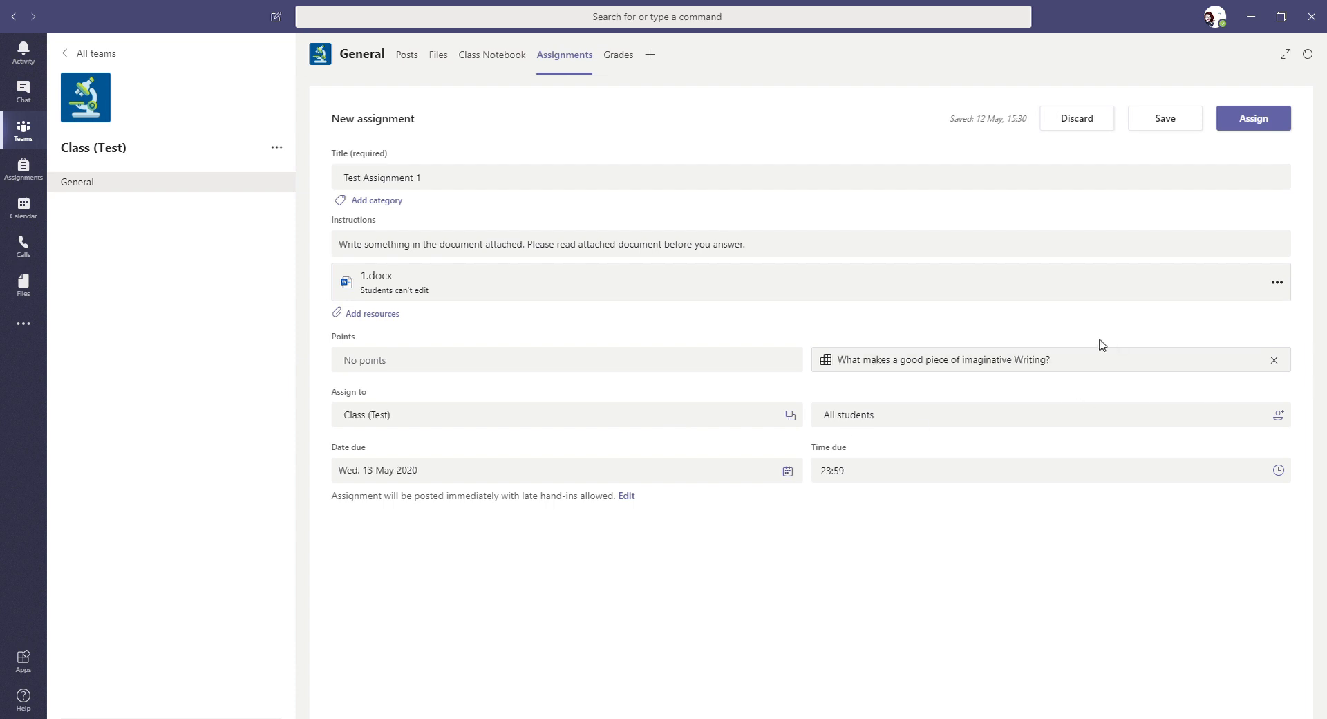
- Check the class and student choices for the assignment, keeping Class (Test) and All students
{"action": "left_click", "coordinate": [476, 423]}
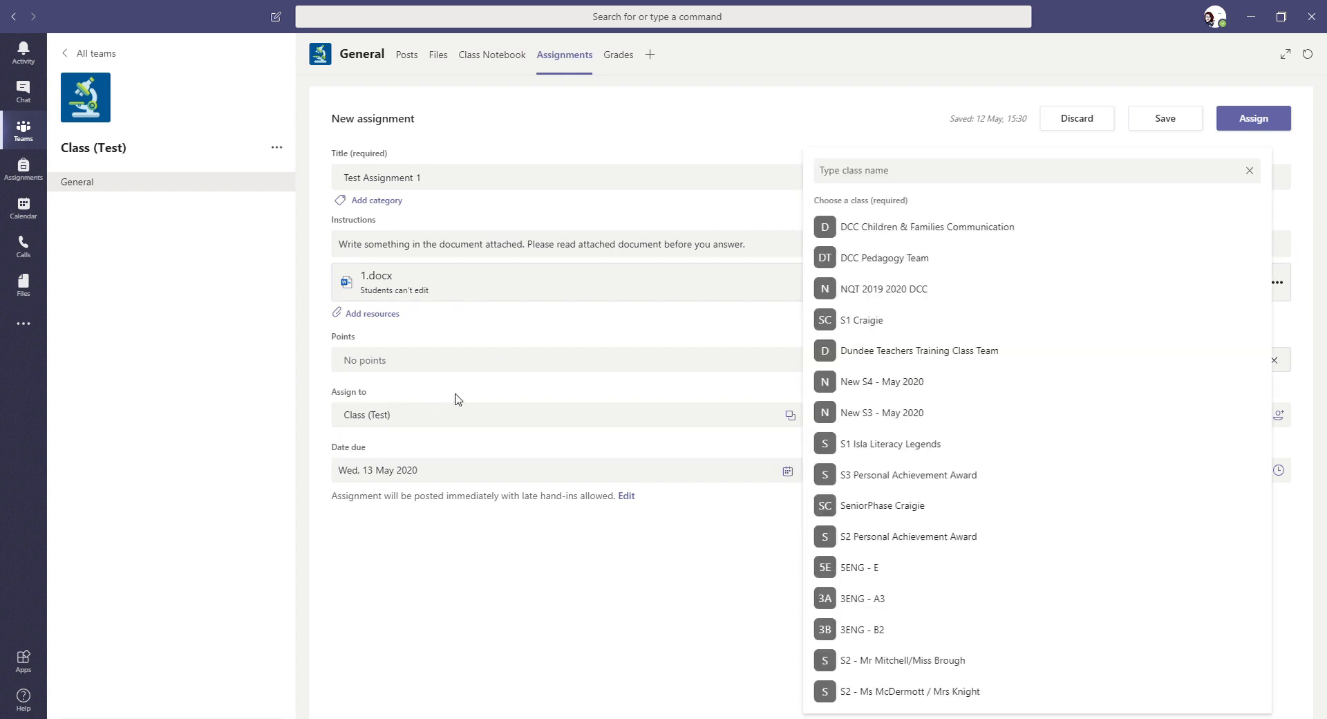
{"action": "left_click", "coordinate": [449, 413]}
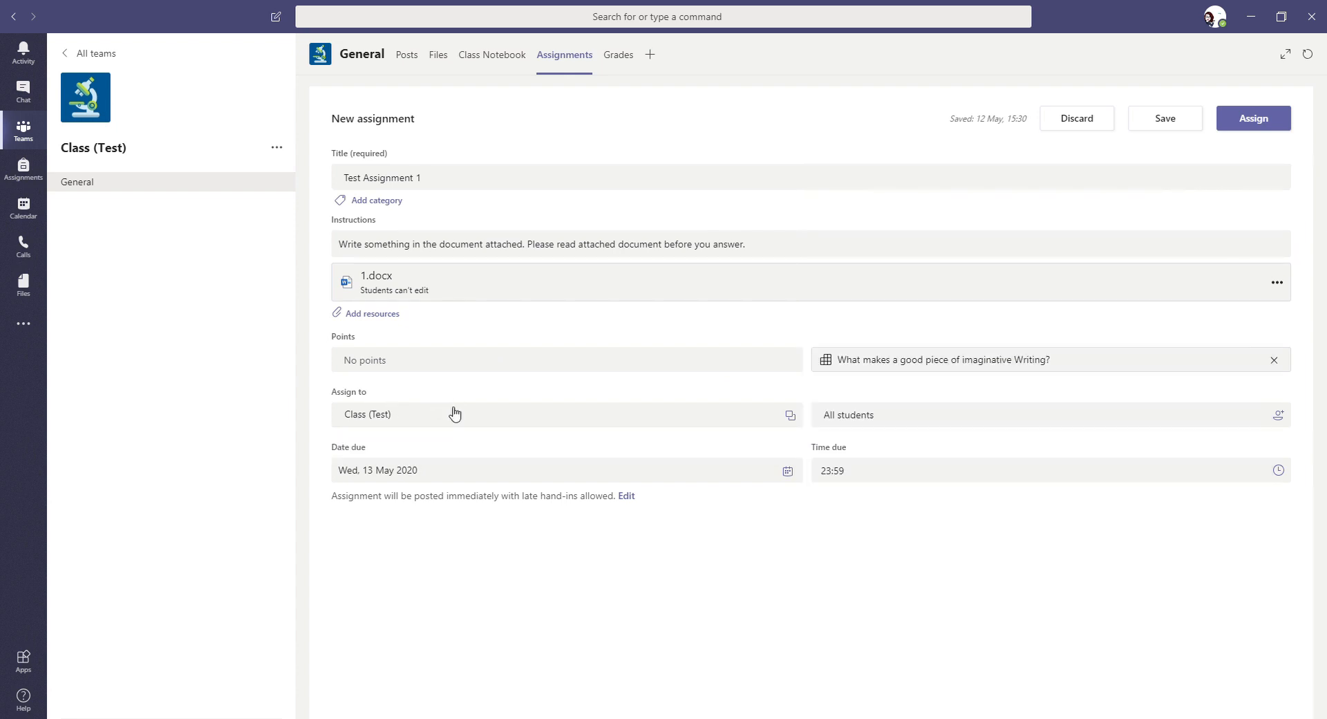
{"action": "left_click", "coordinate": [893, 419]}
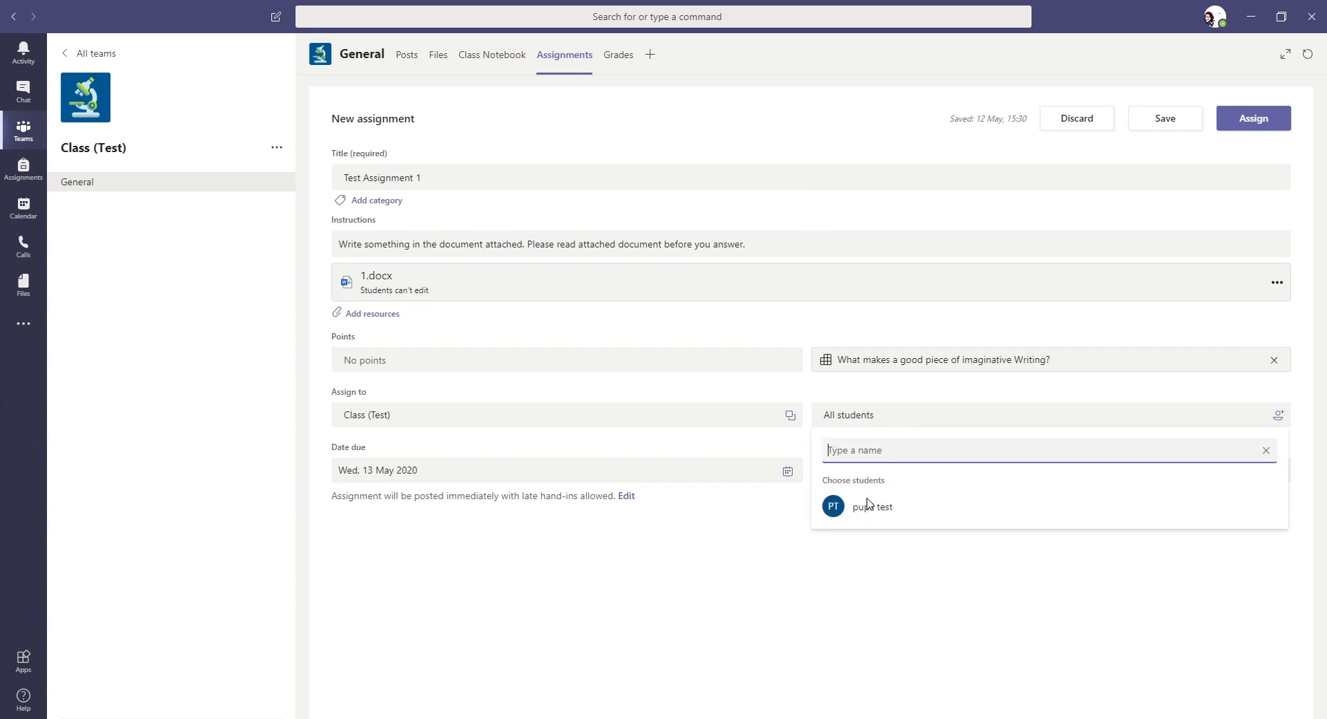
{"action": "left_click", "coordinate": [853, 419]}
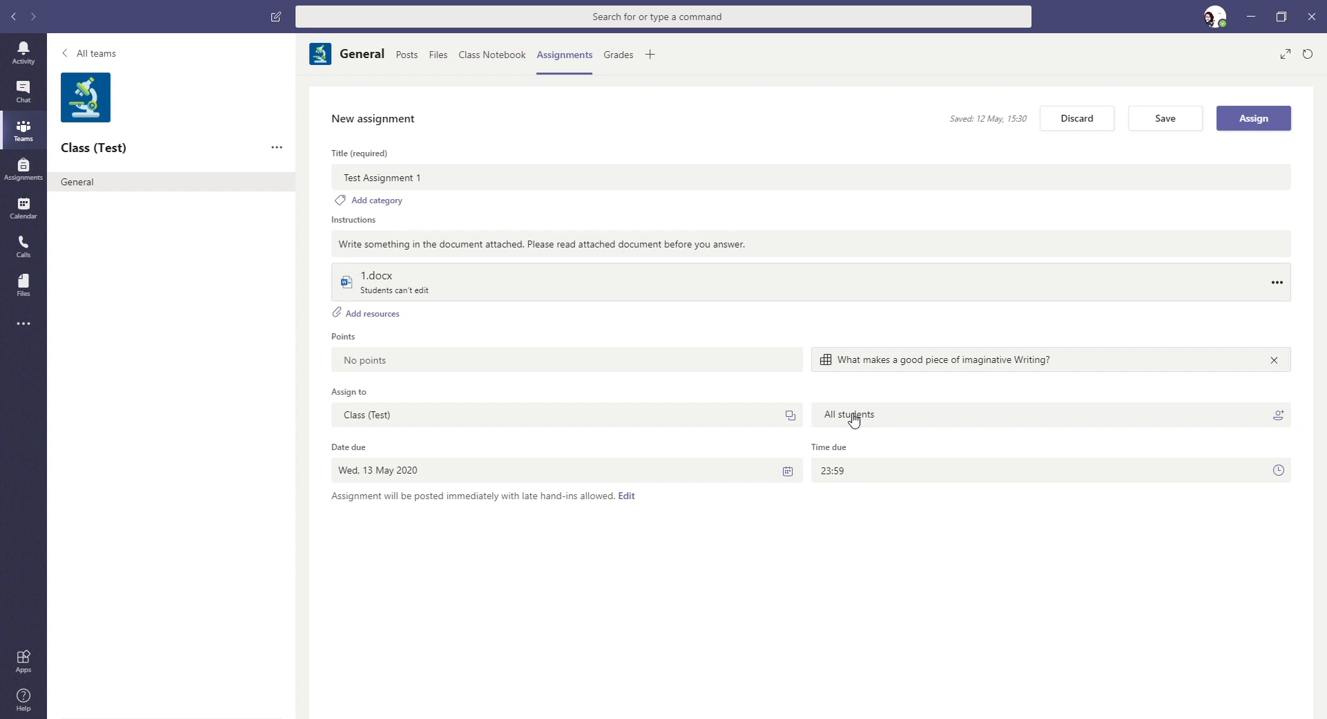
- Set the assignment's due date to Wed, 13 May 2020 and its due time to 10:00
{"action": "left_click", "coordinate": [788, 472]}
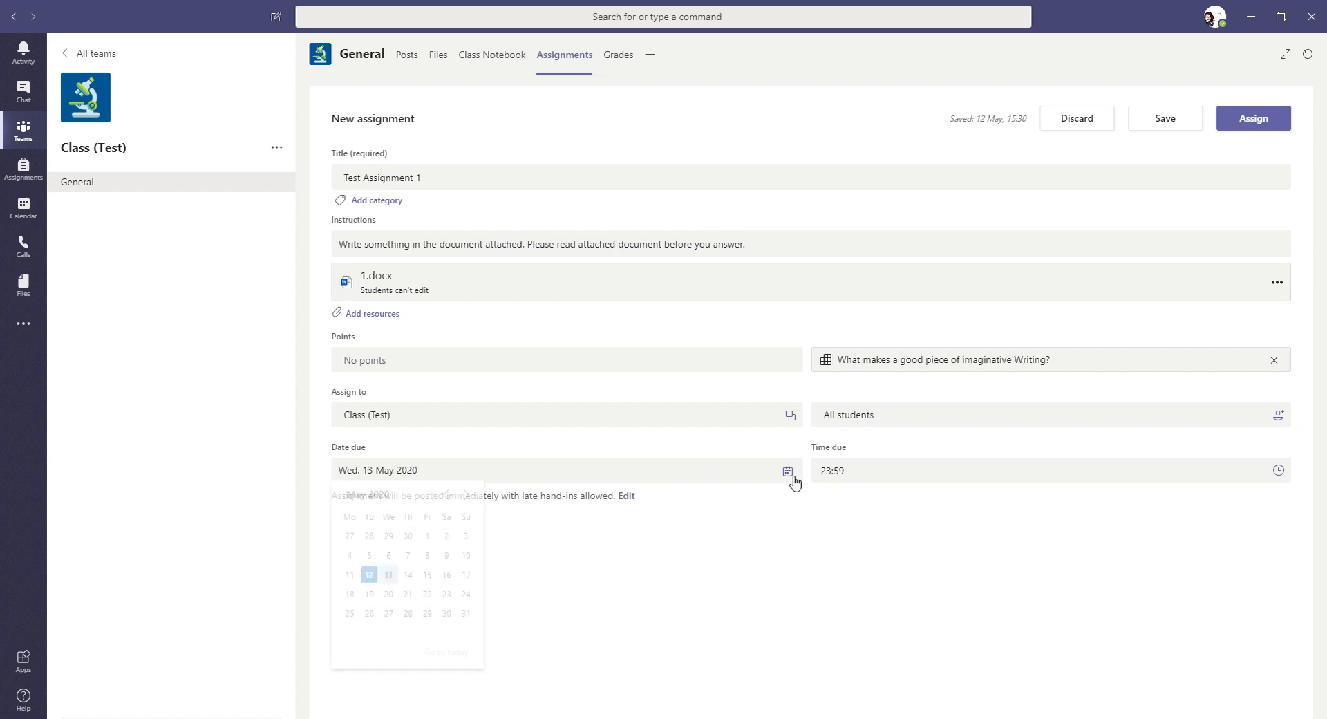
{"action": "left_click", "coordinate": [389, 581]}
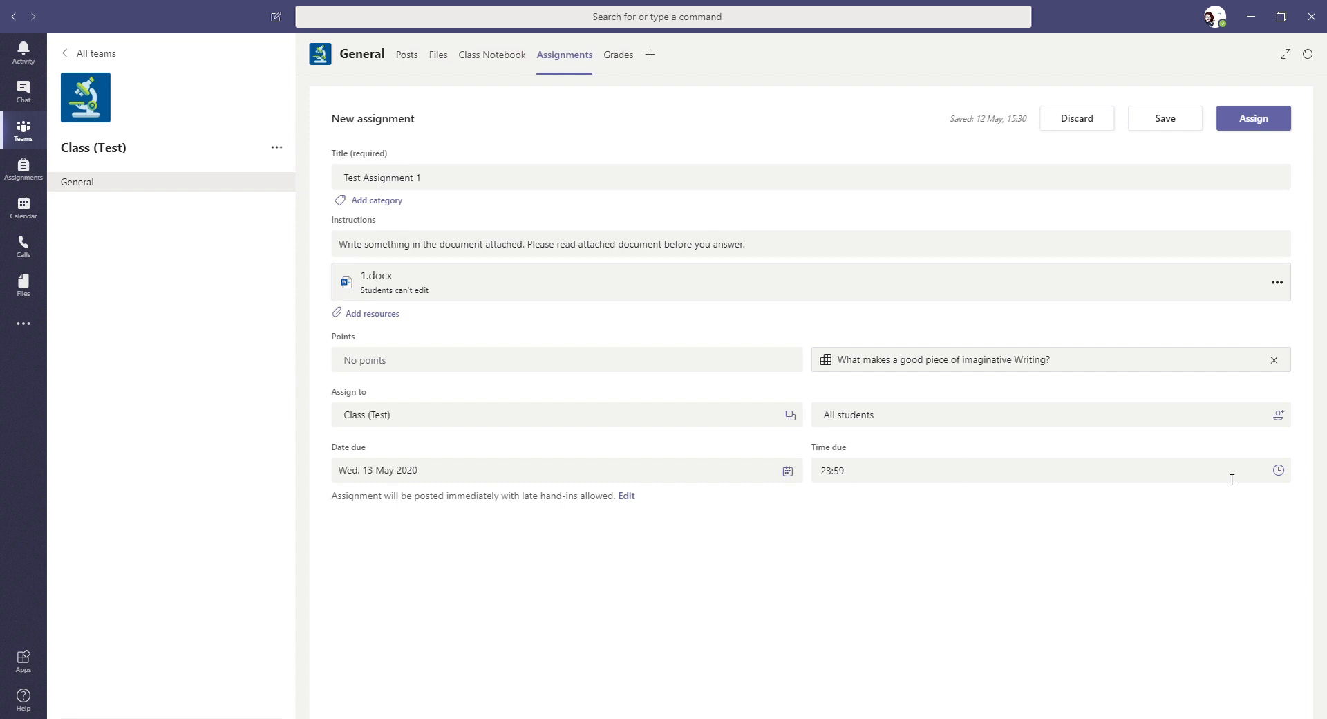
{"action": "left_click", "coordinate": [1278, 470]}
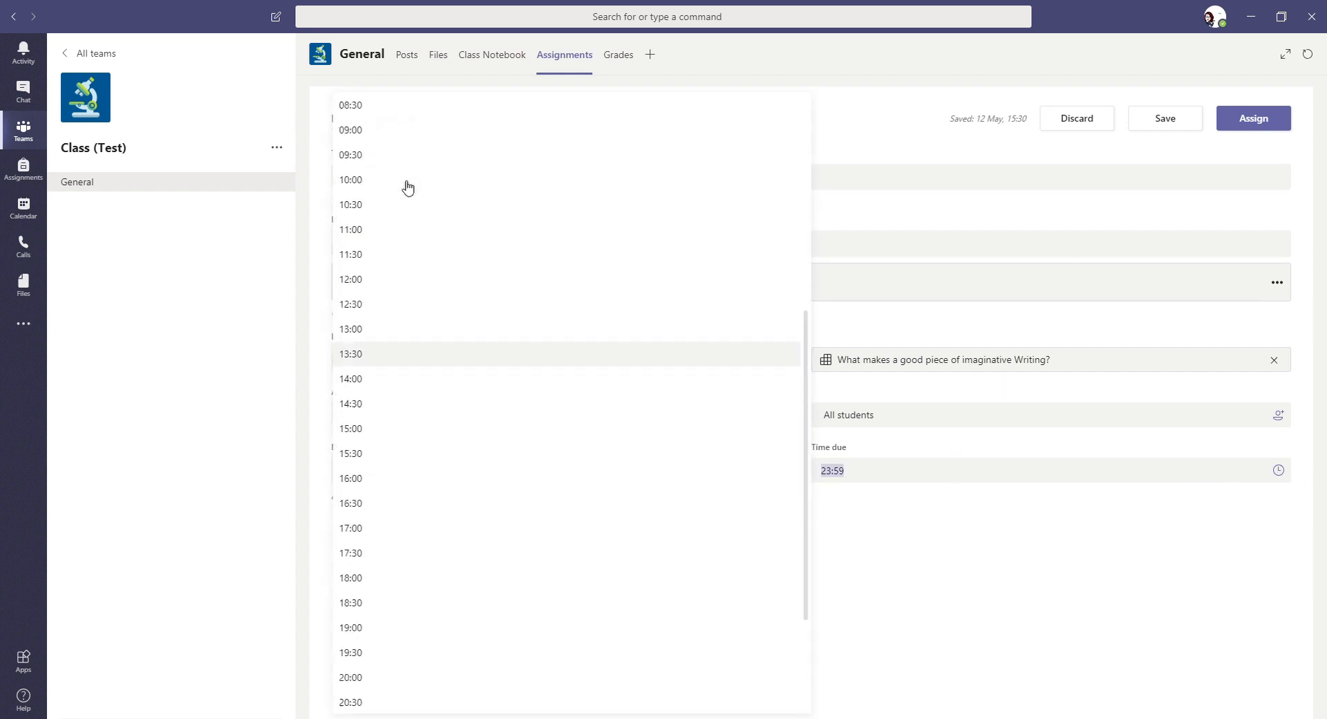
{"action": "scroll", "coordinate": [408, 208], "scroll_direction": "up", "scroll_amount": 5}
{"action": "left_click", "coordinate": [386, 432]}
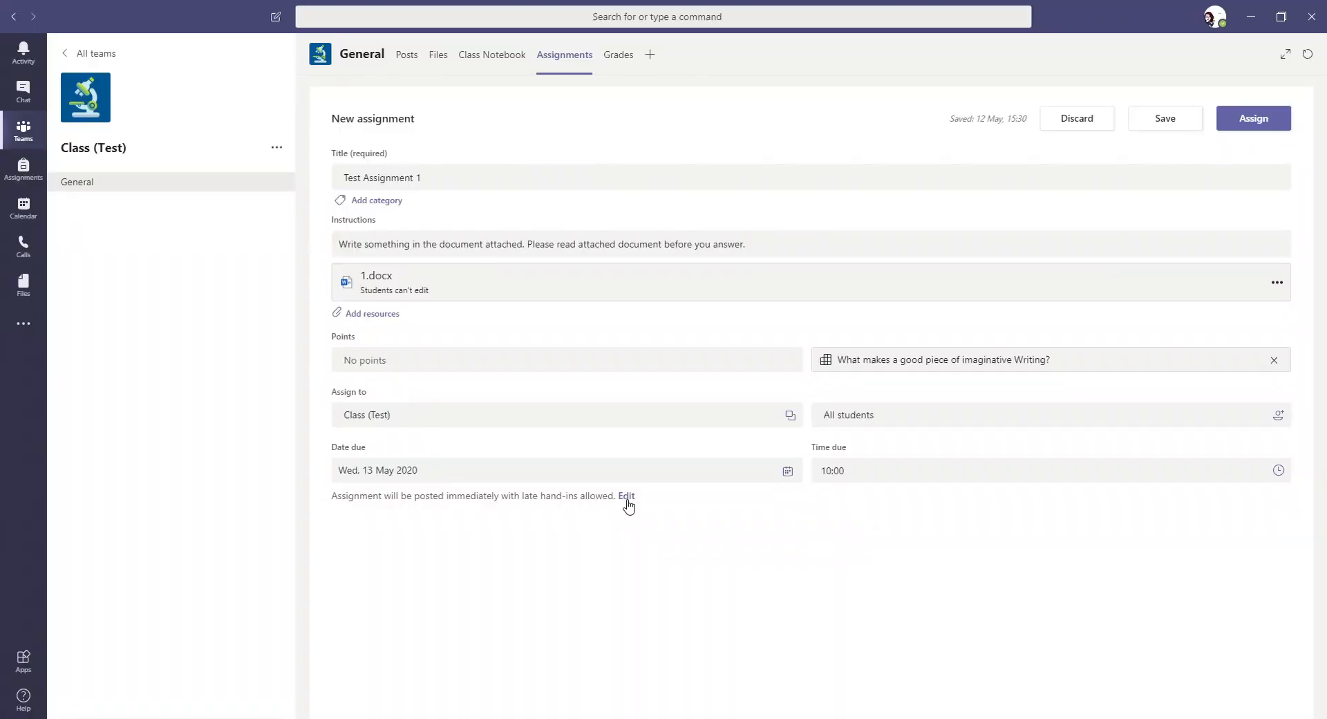
- Check the assignment timeline options without changing them, and assign Test Assignment 1 to the class
{"action": "left_click", "coordinate": [625, 498]}
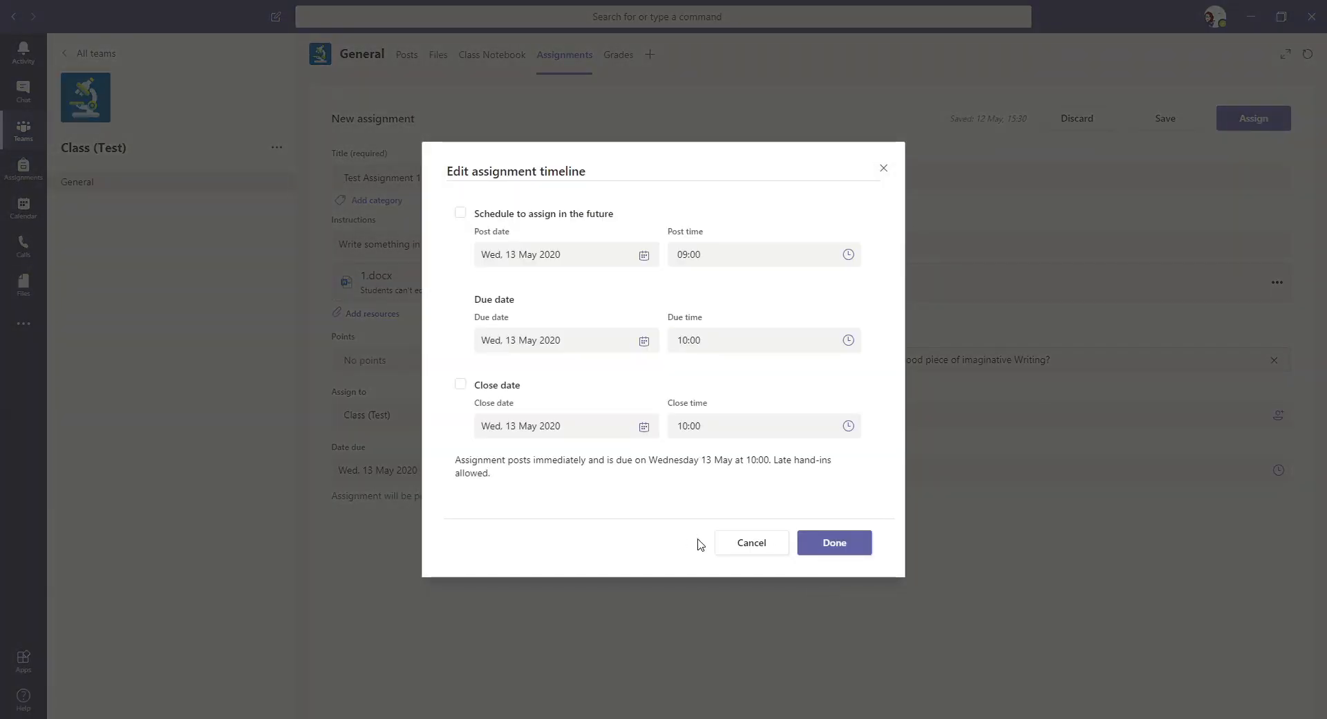
{"action": "left_click", "coordinate": [740, 548]}
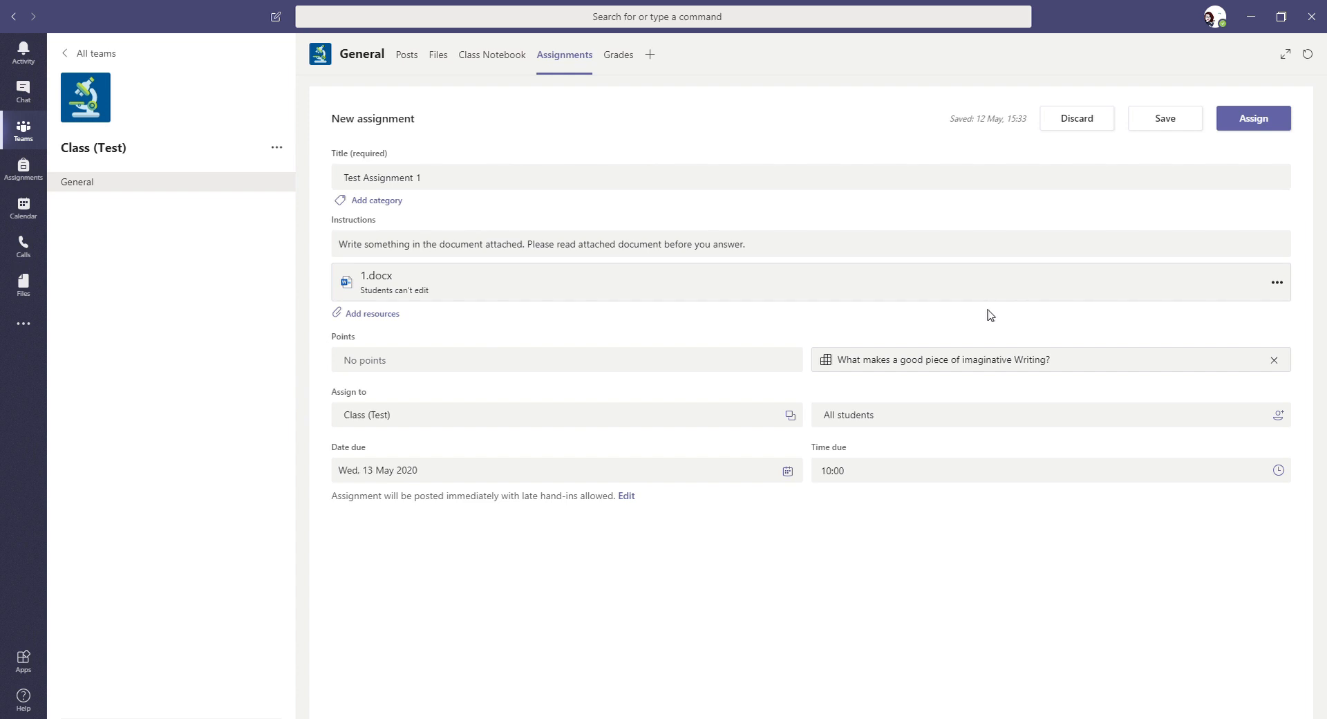
{"action": "left_click", "coordinate": [1274, 123]}
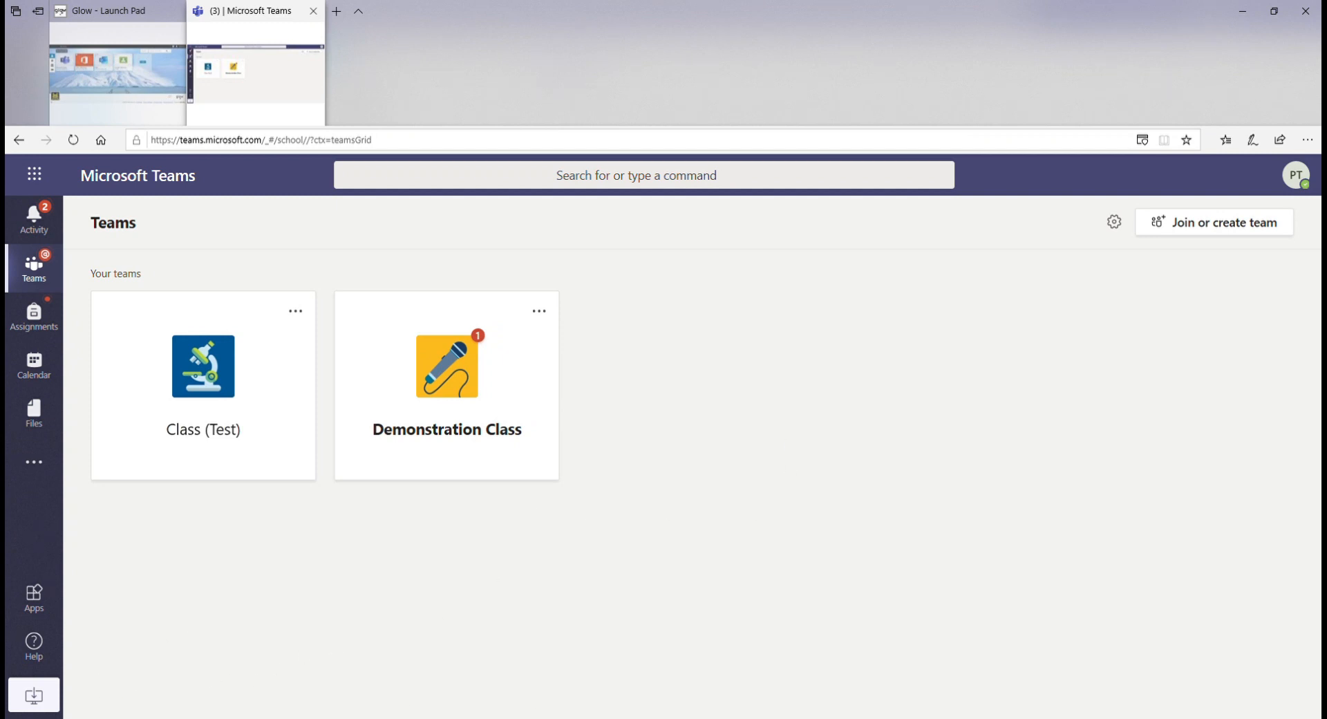
- Switch to the pupil's Teams account in the browser and view Test Assignment 1 from the Class (Test) posts
{"action": "left_click", "coordinate": [216, 433]}
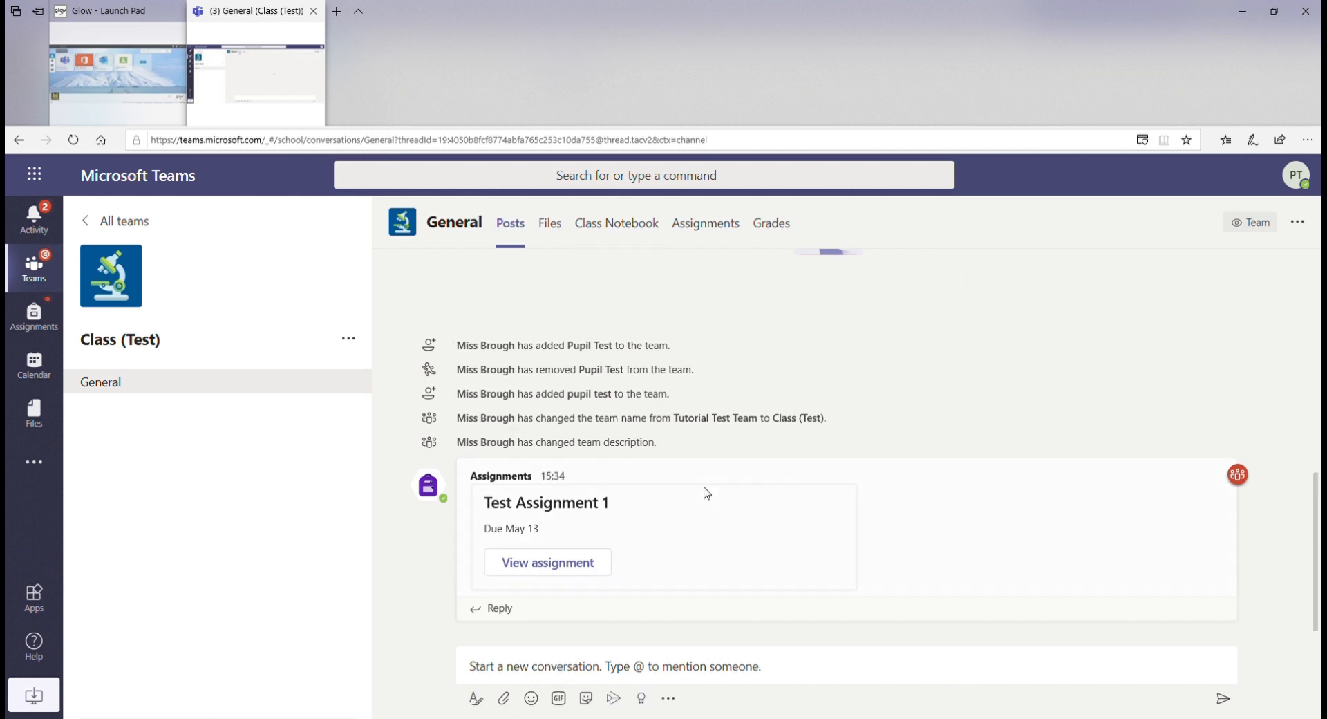
{"action": "left_click", "coordinate": [564, 572]}
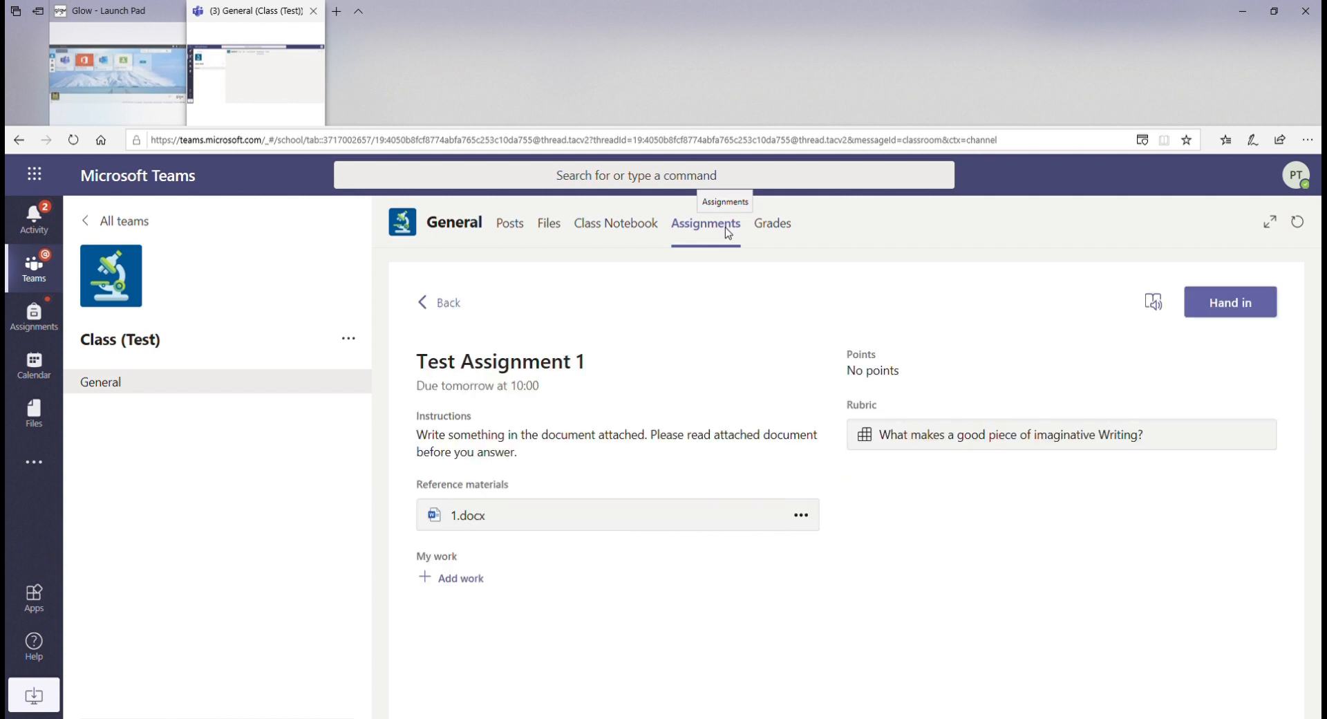
- Open Test Assignment 1 from the overall assignments list for Class (Test)
{"action": "left_click", "coordinate": [34, 320]}
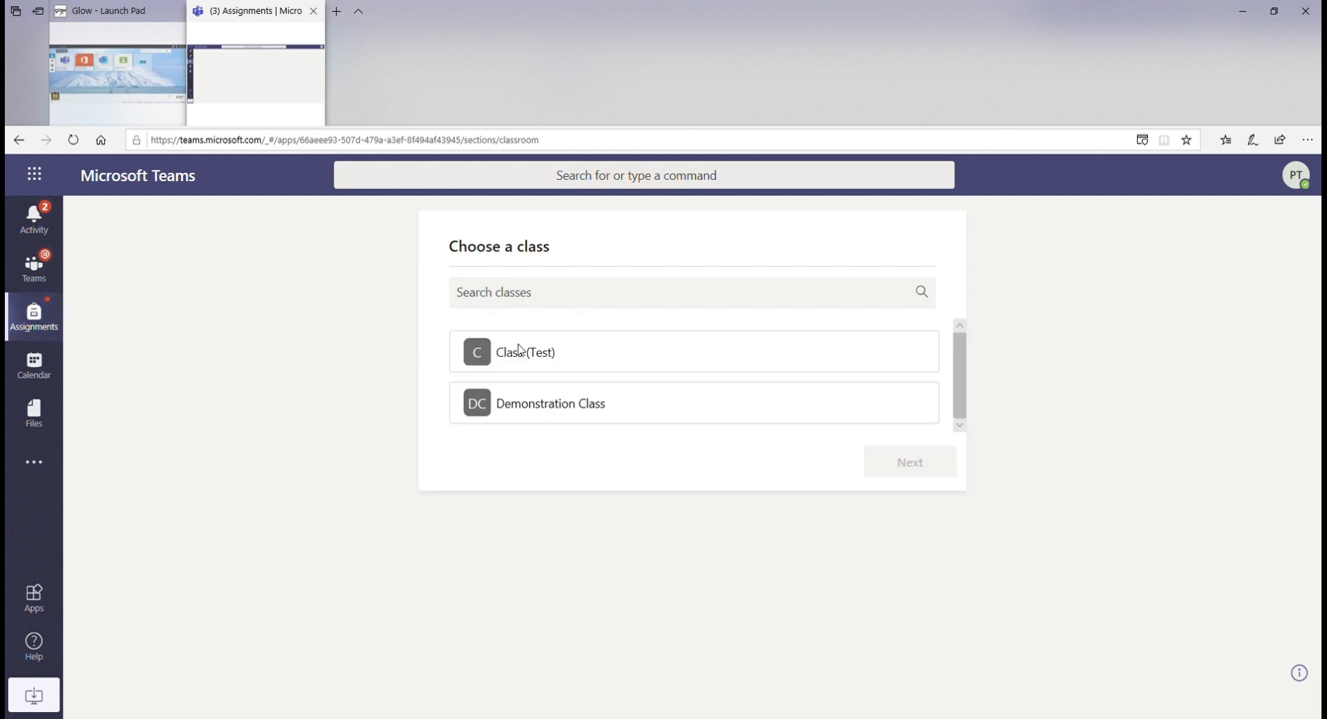
{"action": "left_click", "coordinate": [538, 363]}
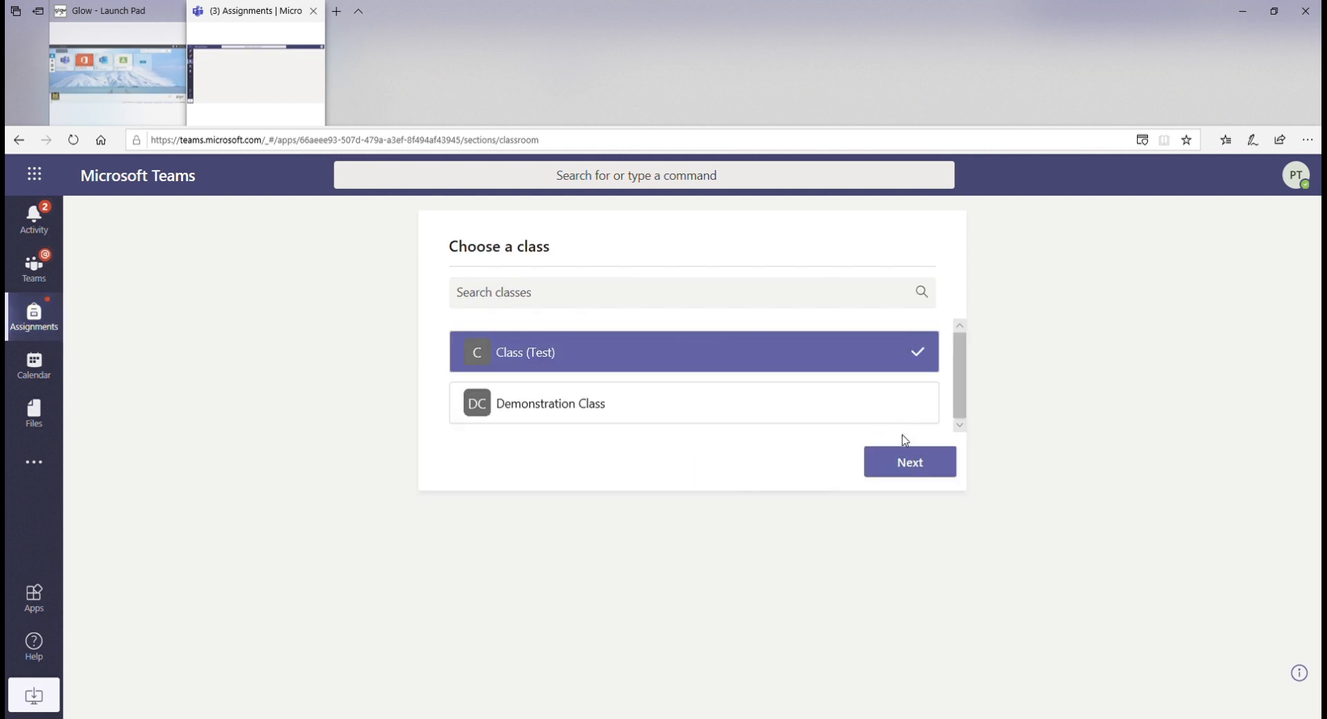
{"action": "left_click", "coordinate": [907, 461]}
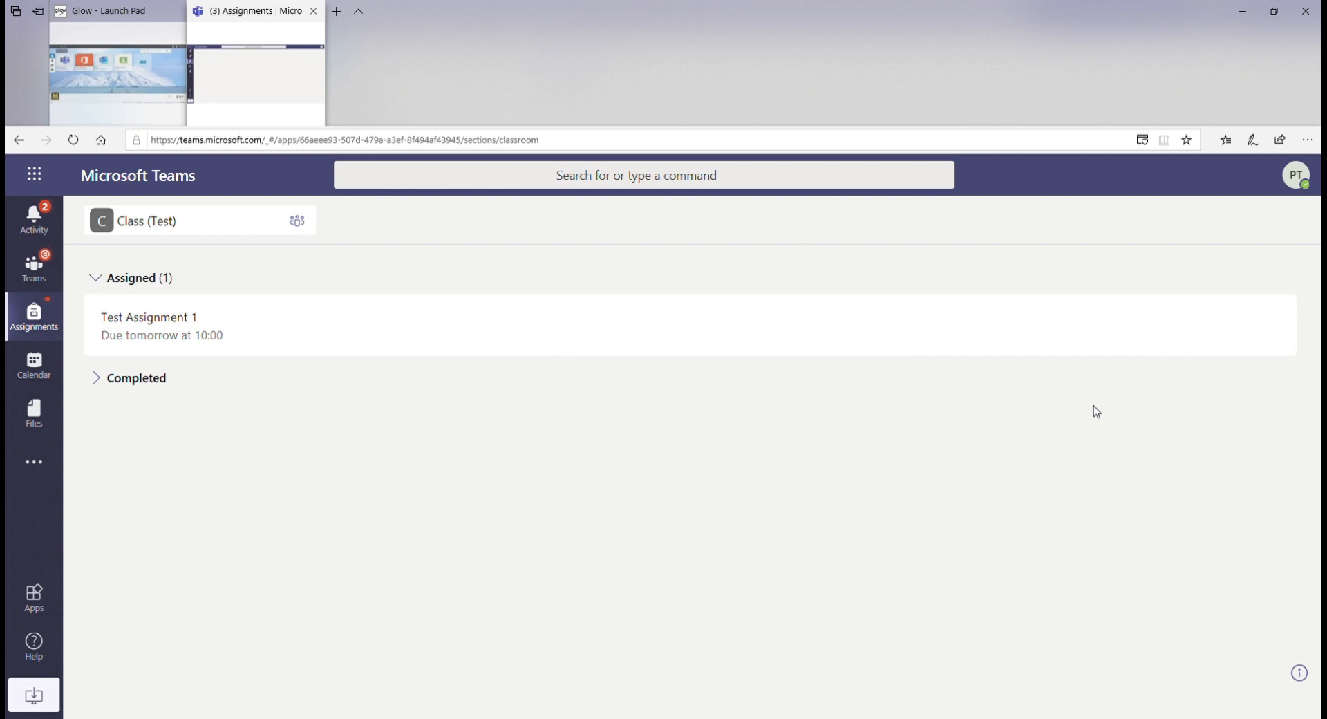
{"action": "left_click", "coordinate": [168, 337]}
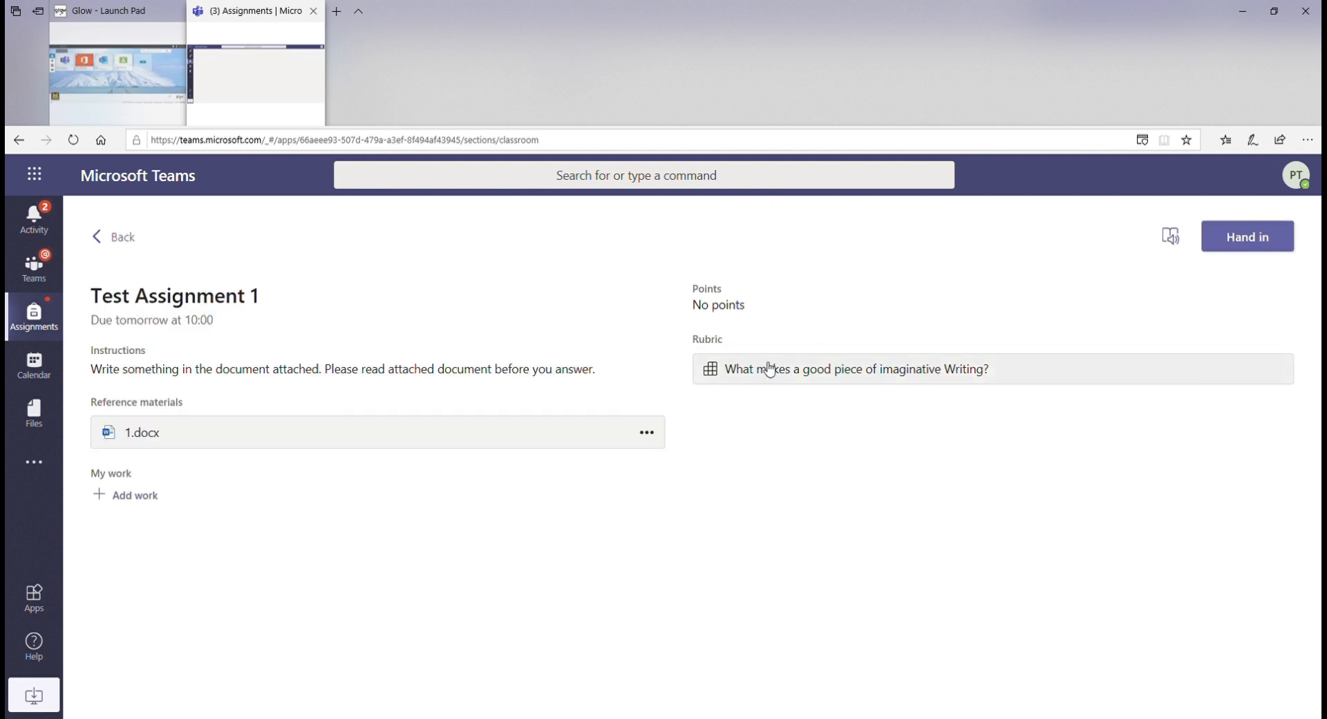
- Review the imaginative writing rubric, close it, and read through the attached document 1.docx
{"action": "left_click", "coordinate": [880, 385]}
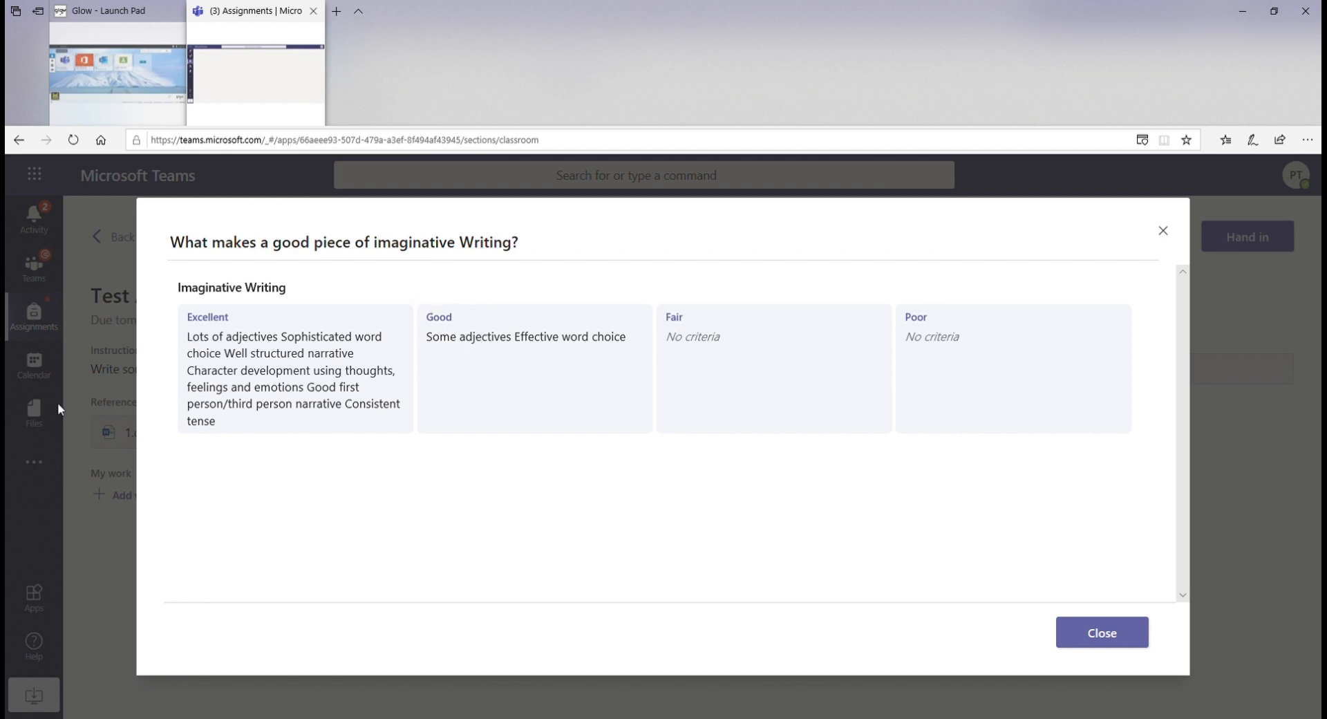
{"action": "left_click", "coordinate": [1163, 232]}
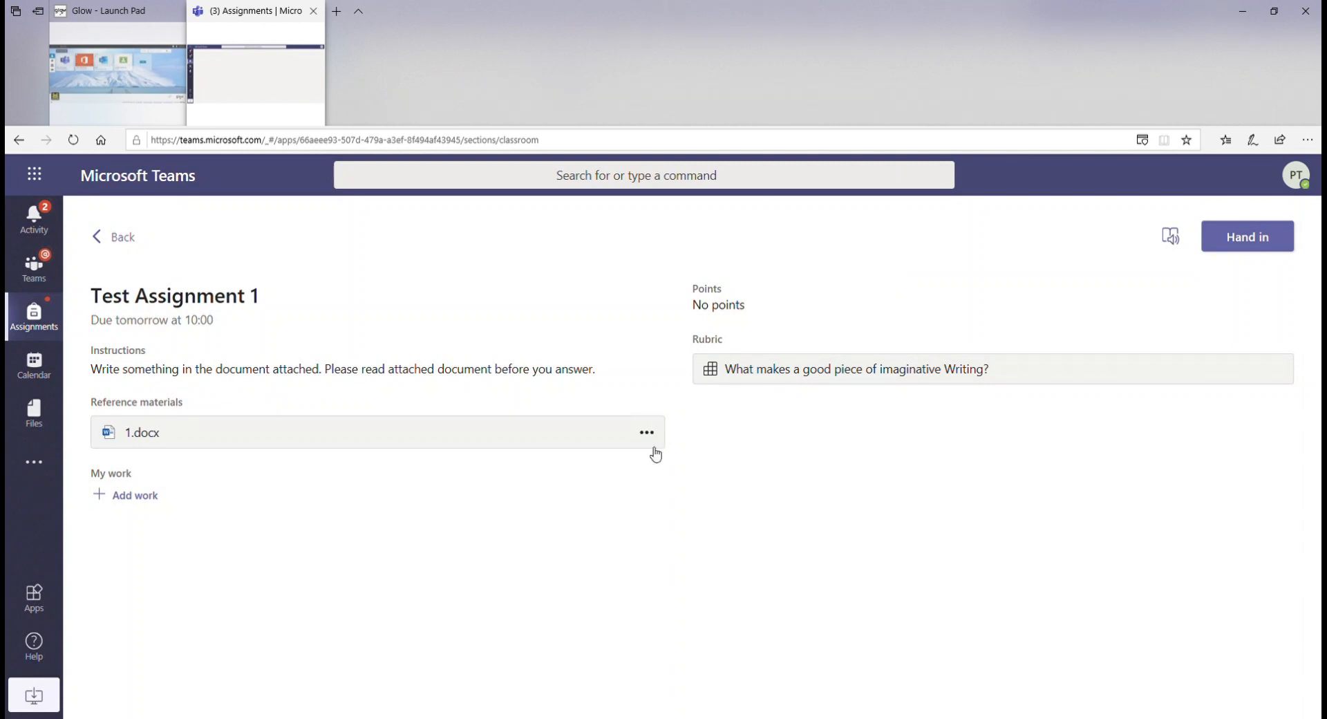
{"action": "left_click", "coordinate": [149, 436]}
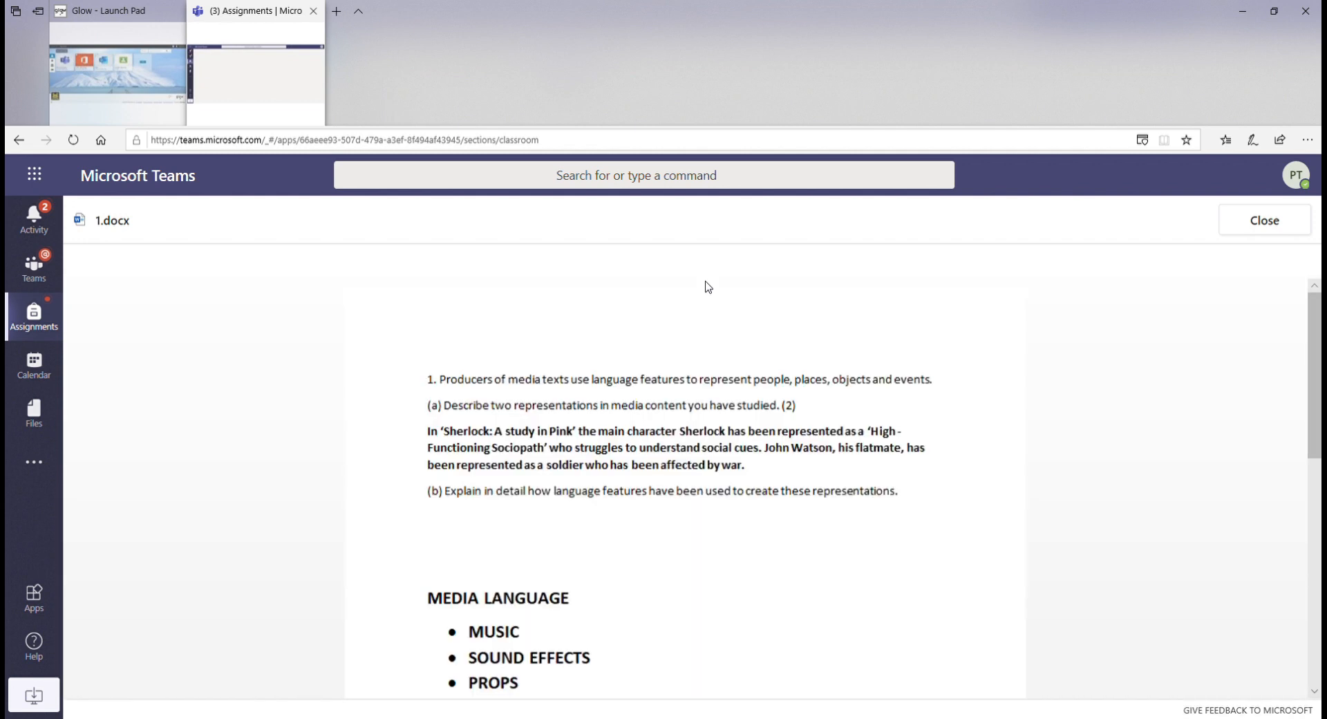
{"action": "scroll", "coordinate": [669, 449], "scroll_direction": "down", "scroll_amount": 5}
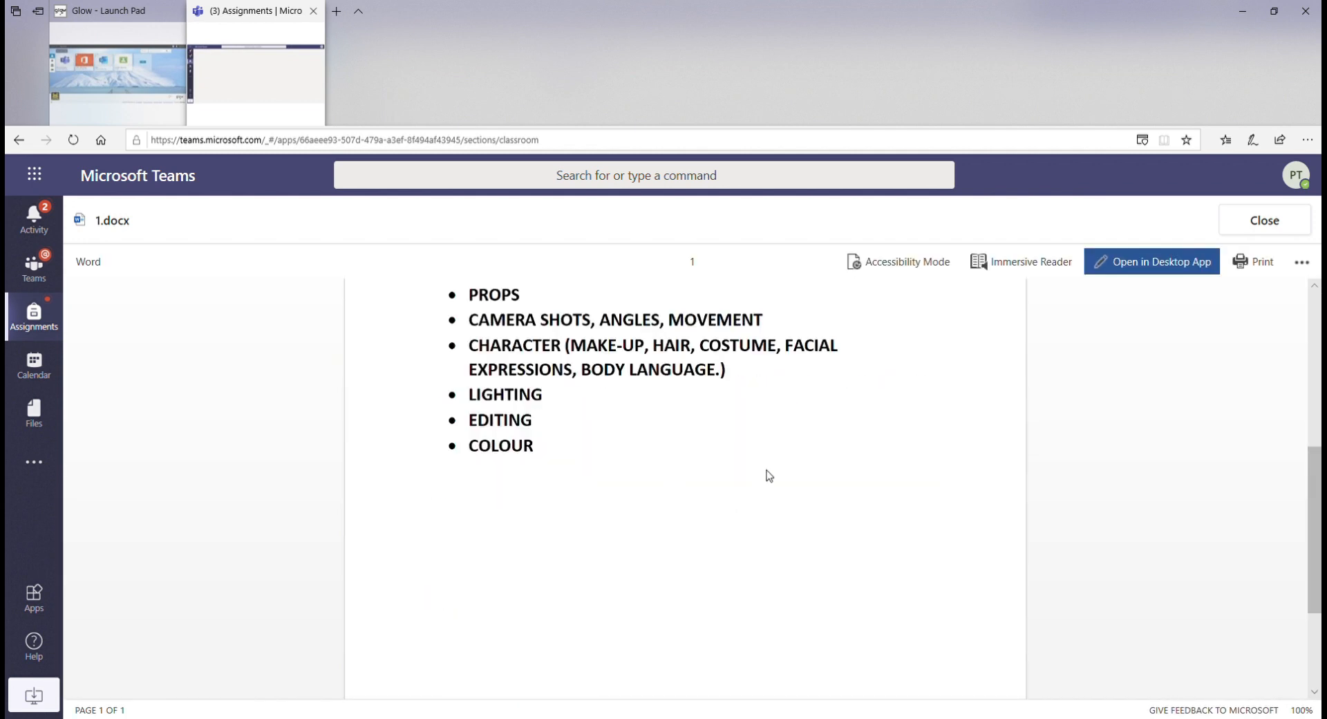
{"action": "scroll", "coordinate": [767, 474], "scroll_direction": "up", "scroll_amount": 5}
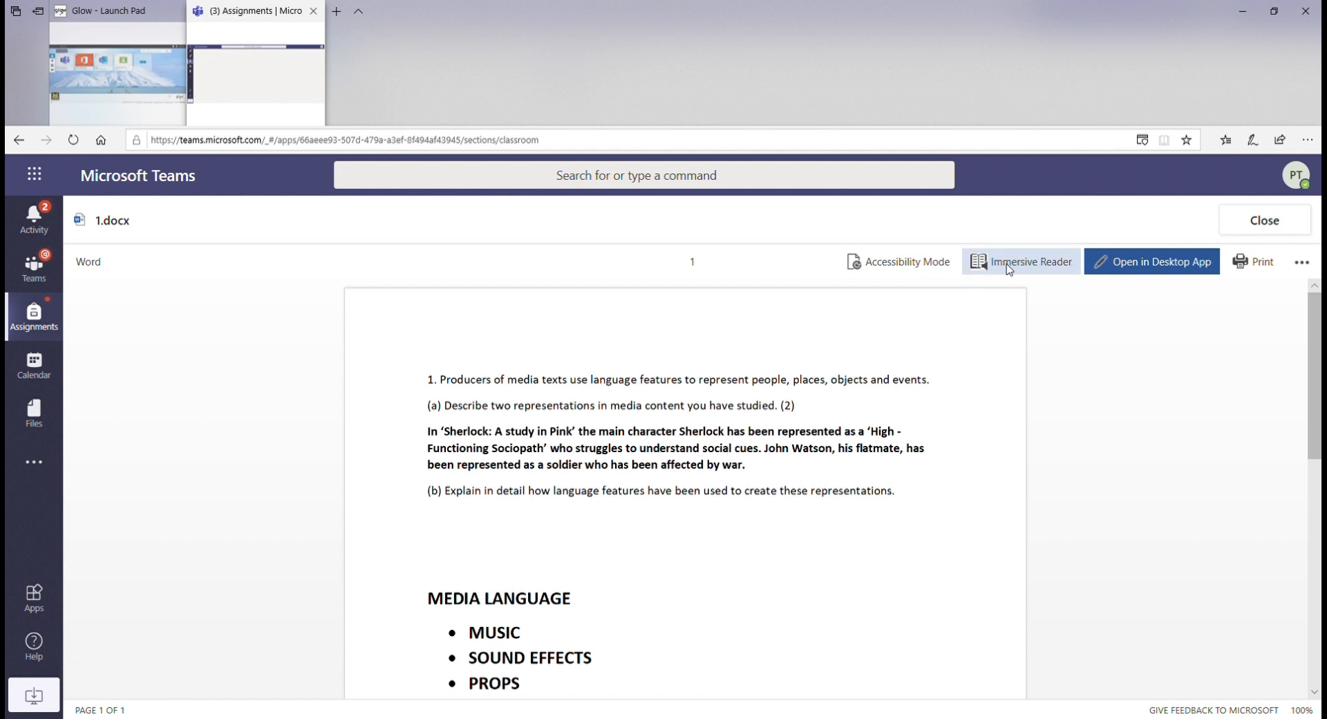
- Open 1.docx in Immersive Reader and go through the introductory tips until they are dismissed
{"action": "left_click", "coordinate": [1009, 268]}
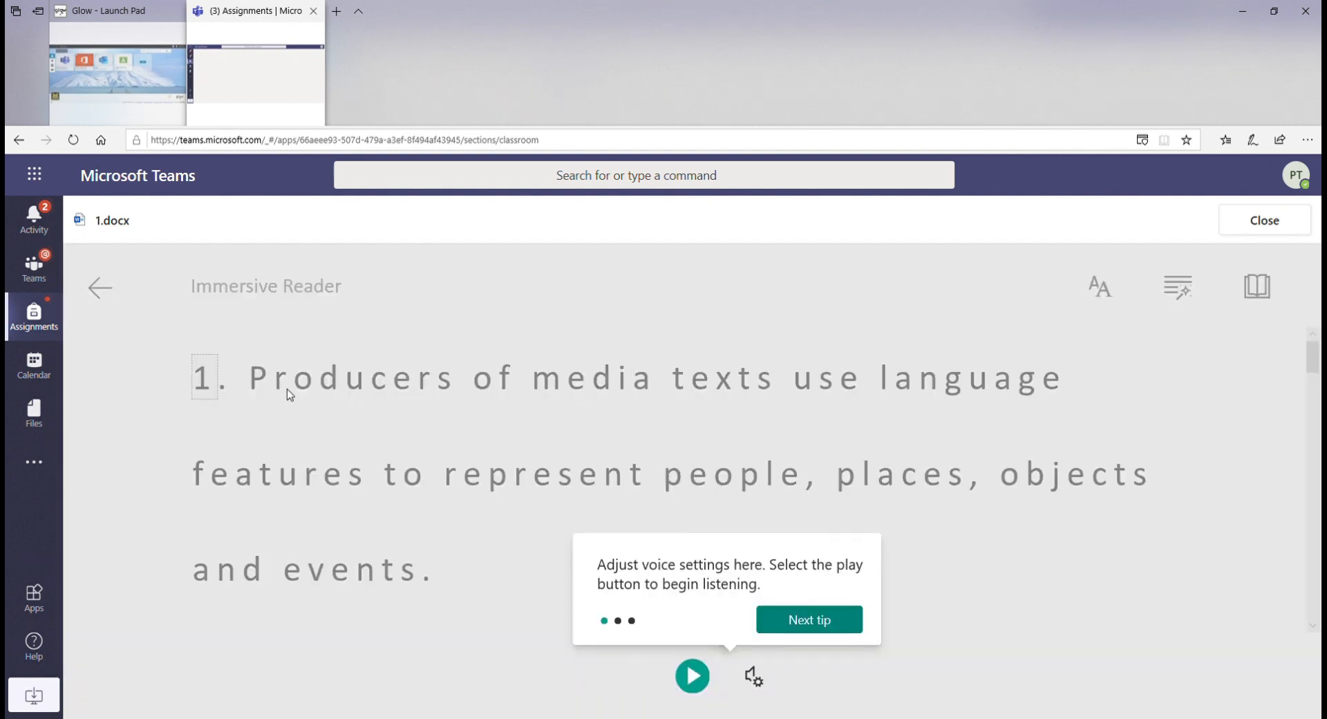
{"action": "left_click", "coordinate": [791, 624]}
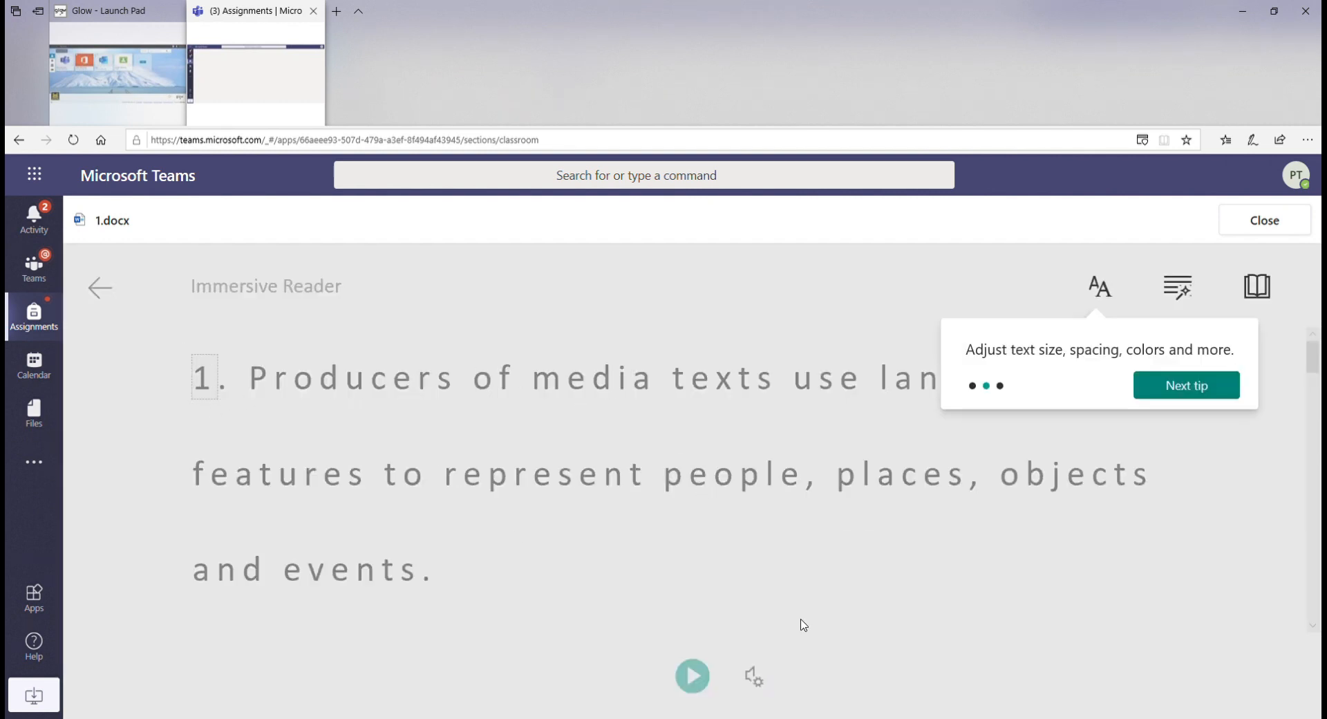
{"action": "left_click", "coordinate": [1186, 385]}
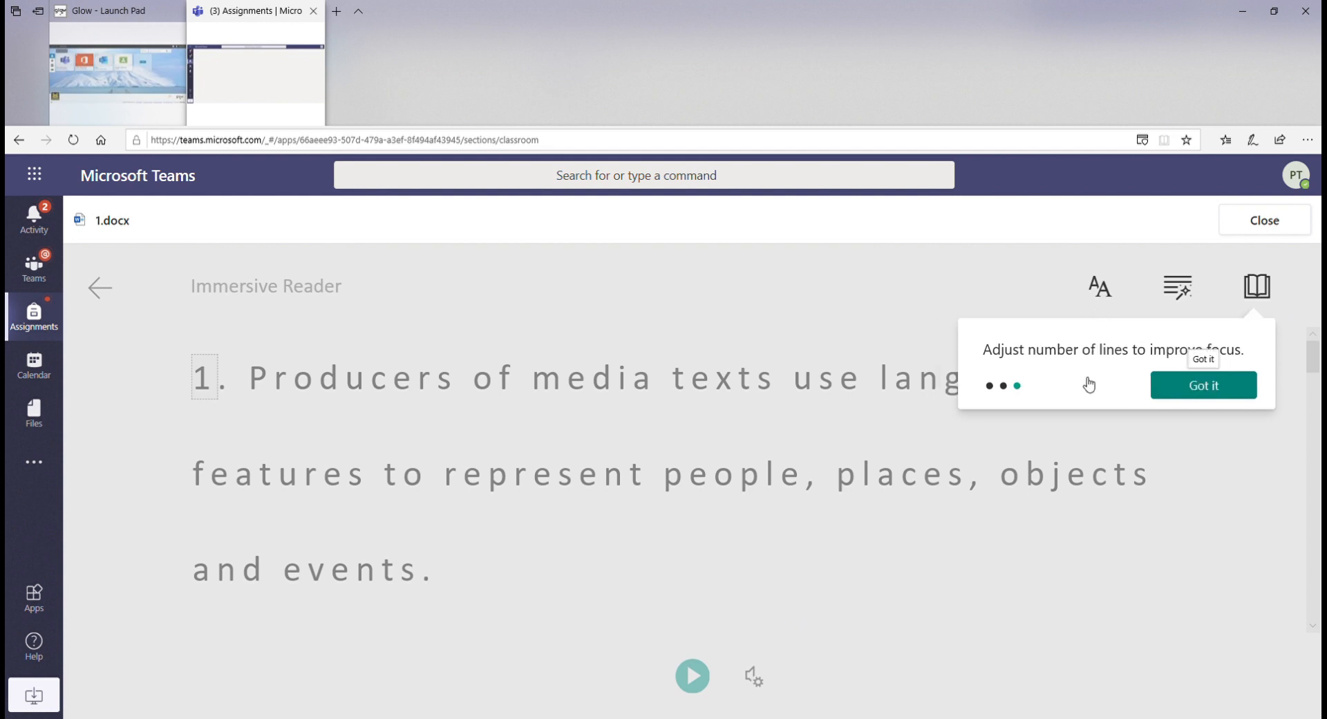
{"action": "left_click", "coordinate": [1194, 387]}
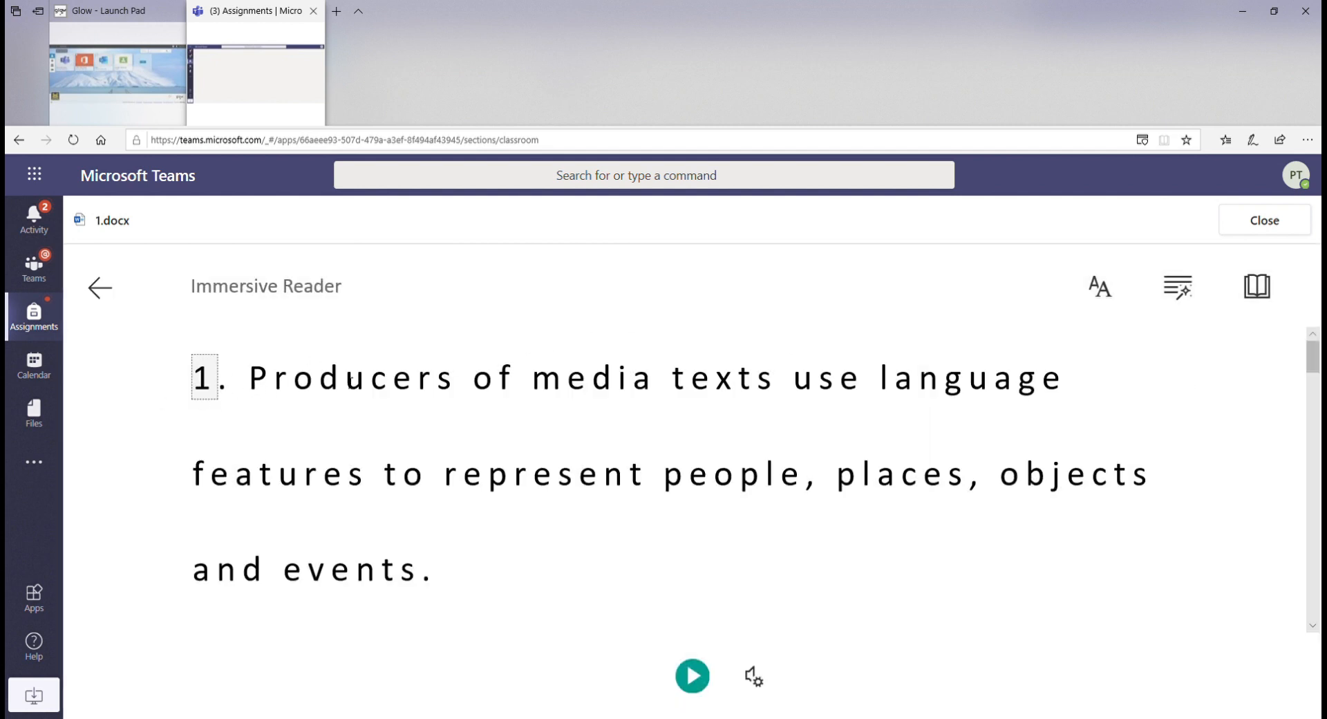
- Look up the words "language" and "people" in the picture dictionary and play the pronunciation of "people"
{"action": "left_click", "coordinate": [915, 399]}
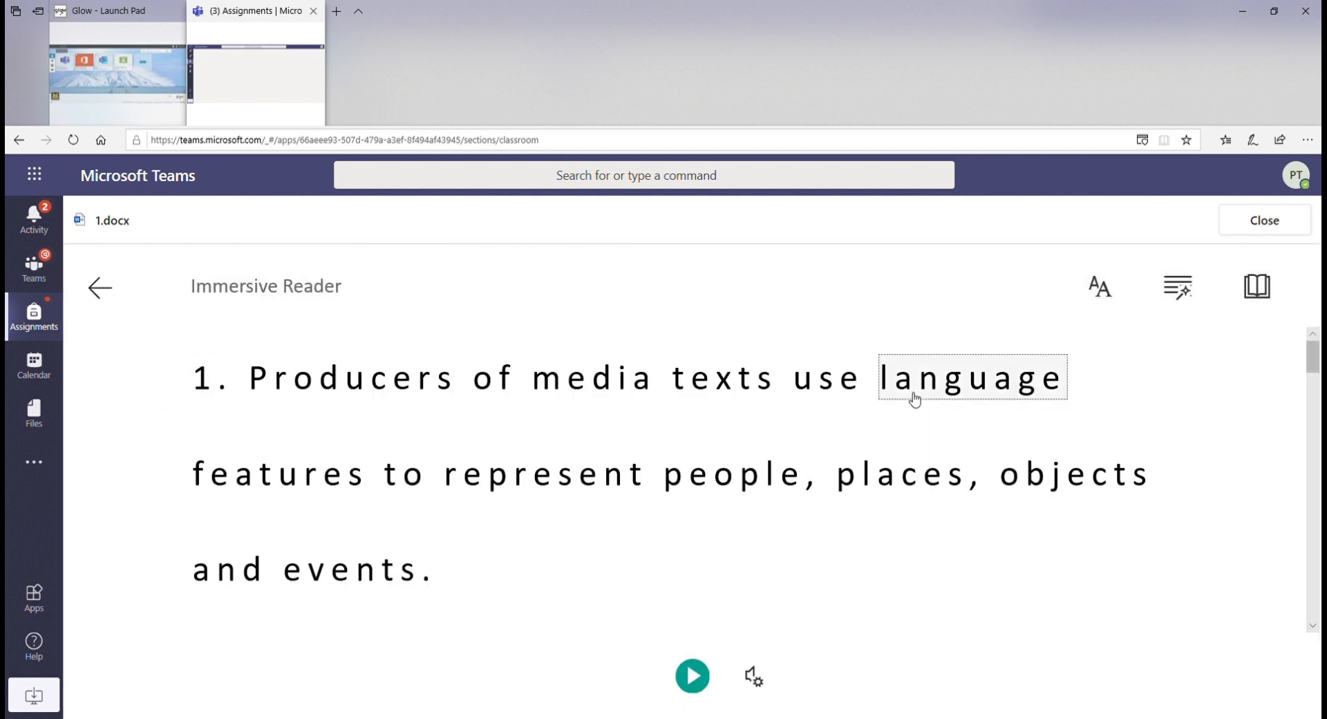
{"action": "left_click", "coordinate": [966, 385]}
{"action": "left_click", "coordinate": [966, 385]}
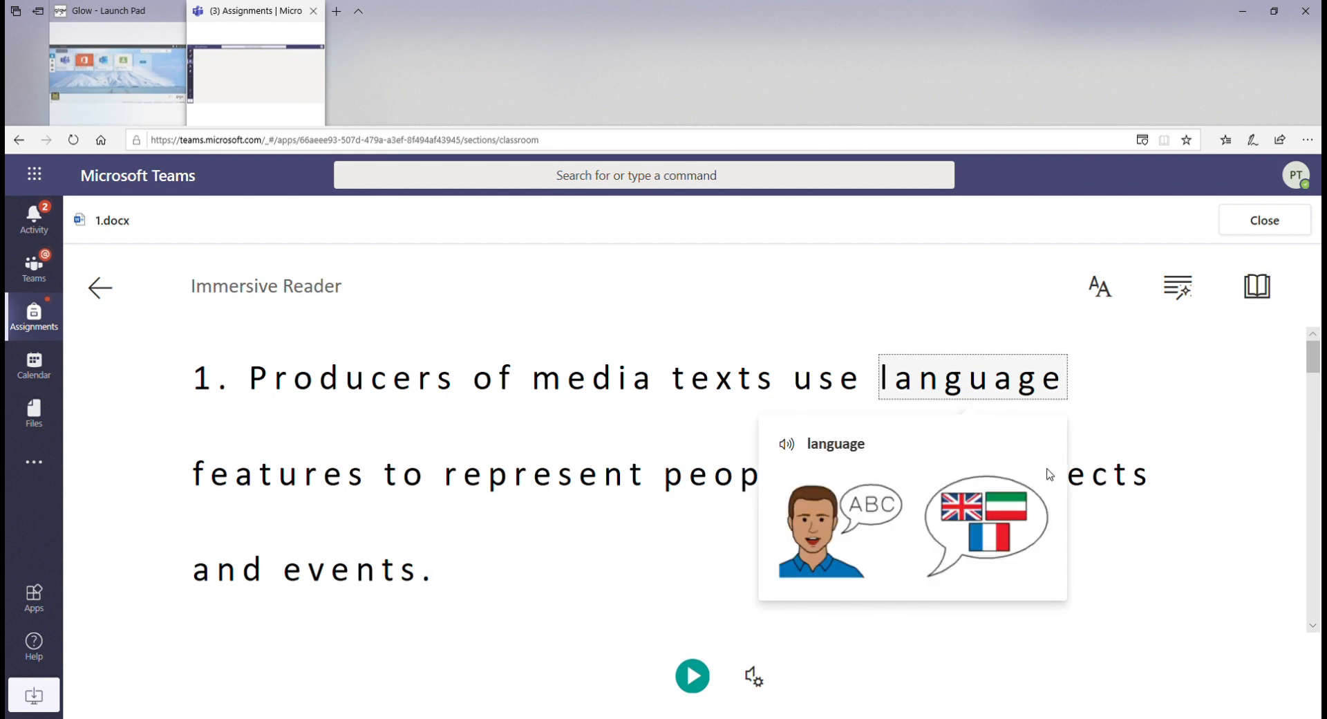
{"action": "left_click", "coordinate": [668, 481]}
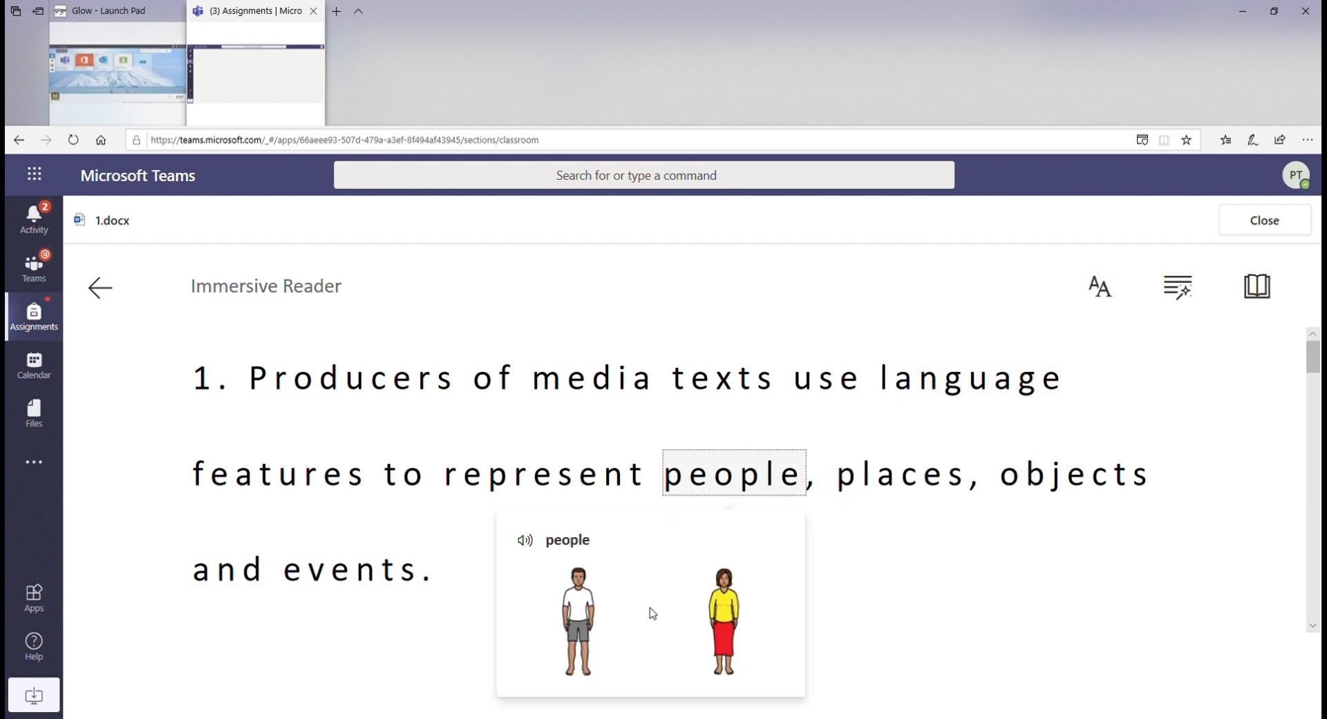
{"action": "left_click", "coordinate": [524, 540]}
{"action": "left_click", "coordinate": [1241, 571]}
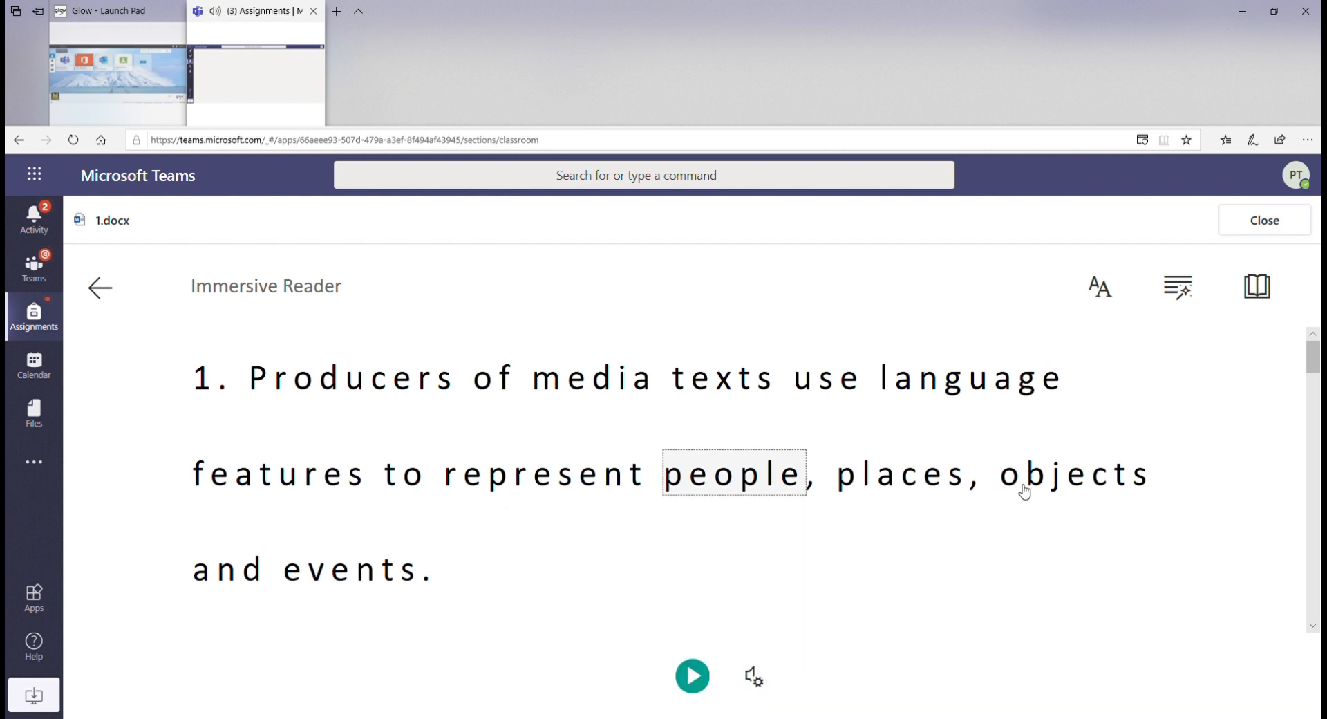
- Set the Immersive Reader translation language to French (France) with word-by-word translation
{"action": "left_click", "coordinate": [1257, 289]}
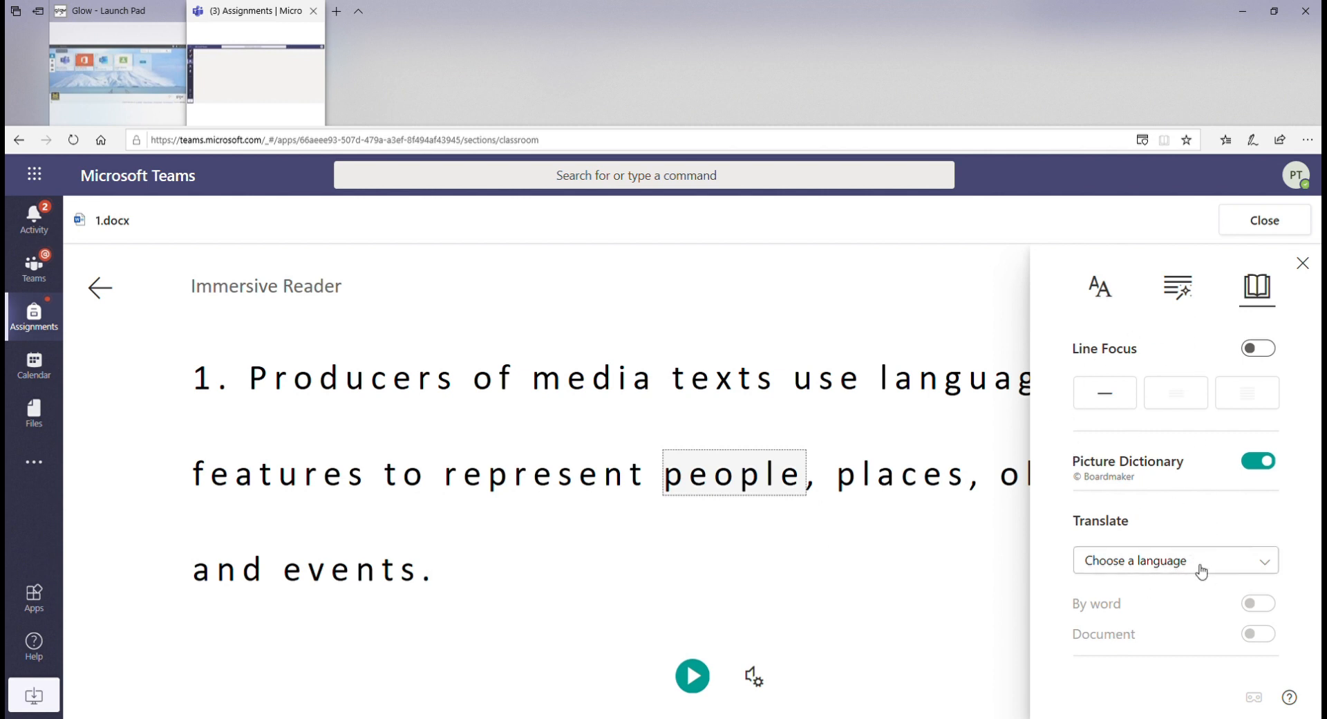
{"action": "left_click", "coordinate": [1140, 561]}
{"action": "scroll", "coordinate": [1149, 644], "scroll_direction": "down", "scroll_amount": 2}
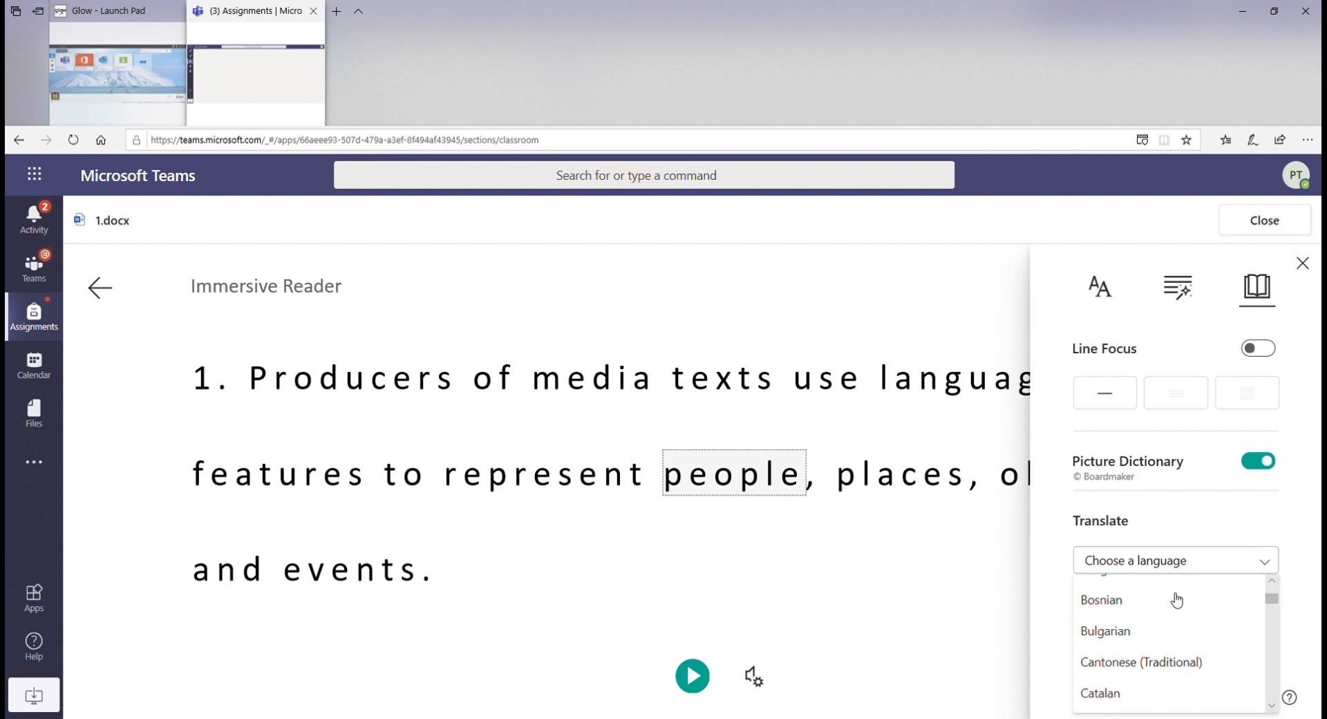
{"action": "scroll", "coordinate": [1146, 684], "scroll_direction": "down", "scroll_amount": 4}
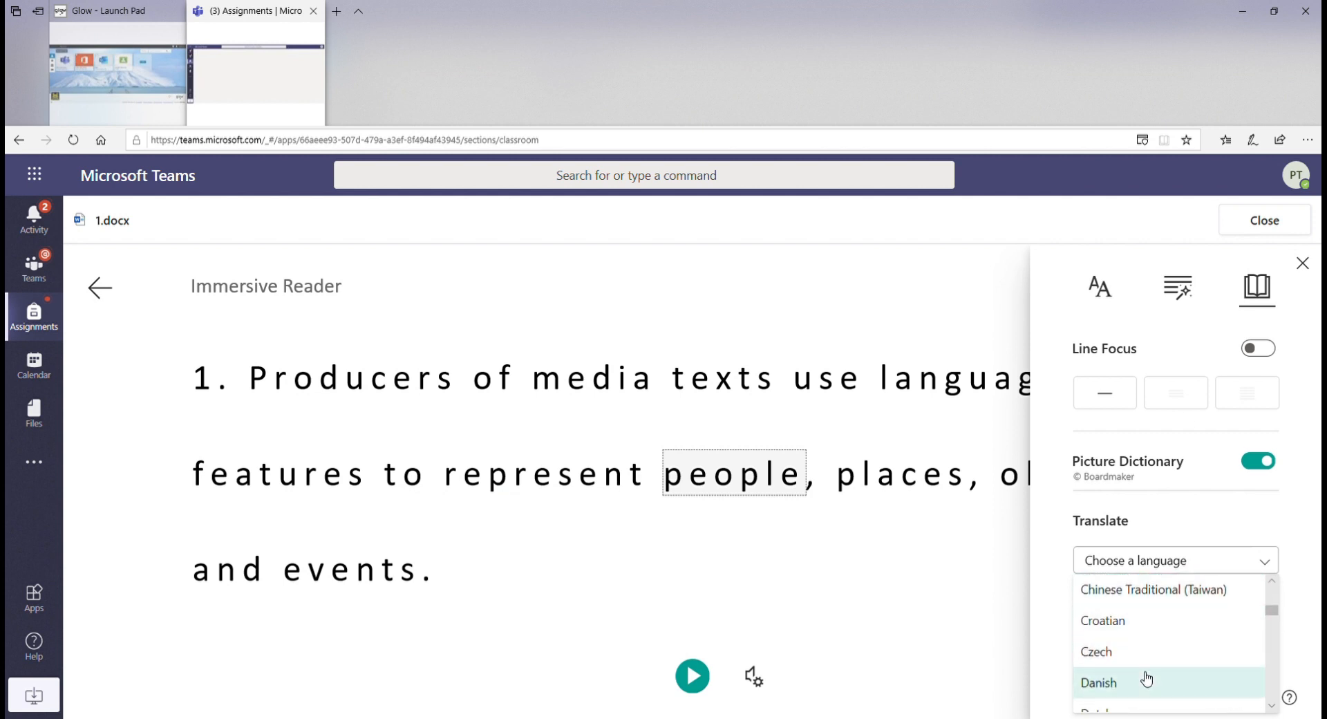
{"action": "scroll", "coordinate": [1148, 682], "scroll_direction": "down", "scroll_amount": 4}
{"action": "scroll", "coordinate": [1147, 684], "scroll_direction": "down", "scroll_amount": 6}
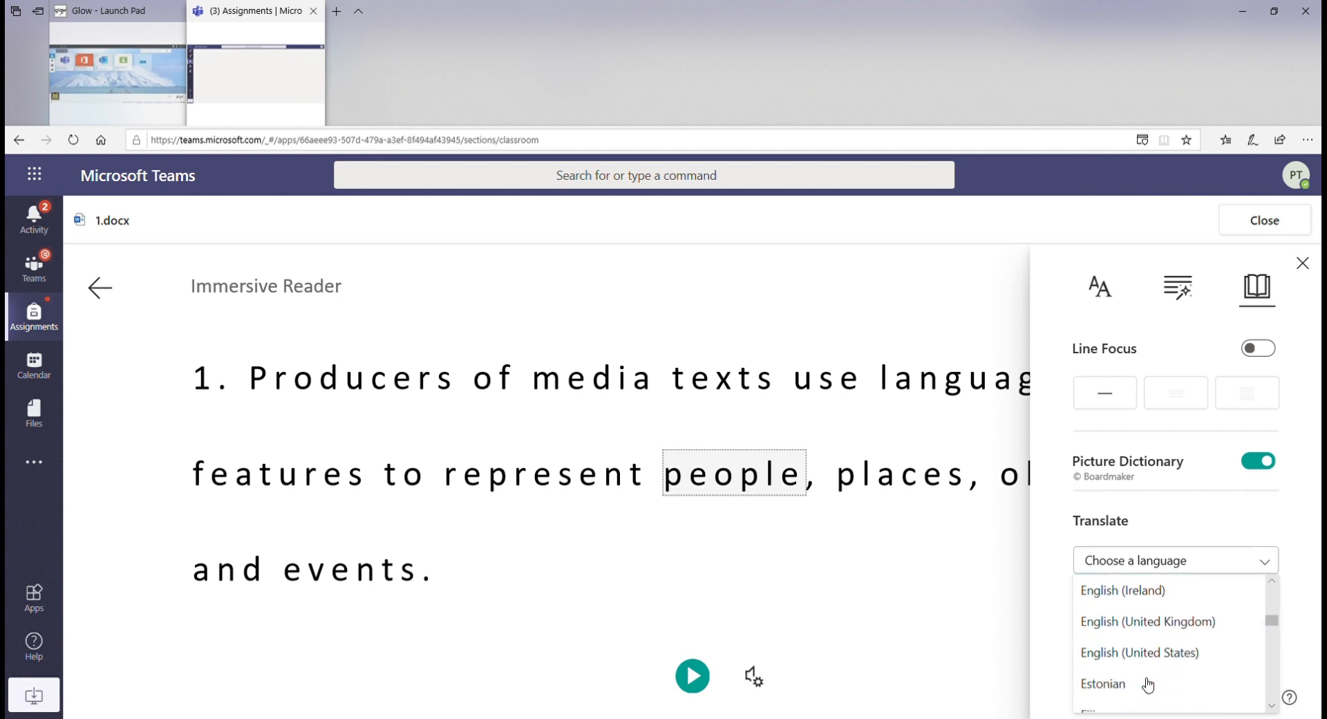
{"action": "scroll", "coordinate": [1123, 667], "scroll_direction": "down", "scroll_amount": 1}
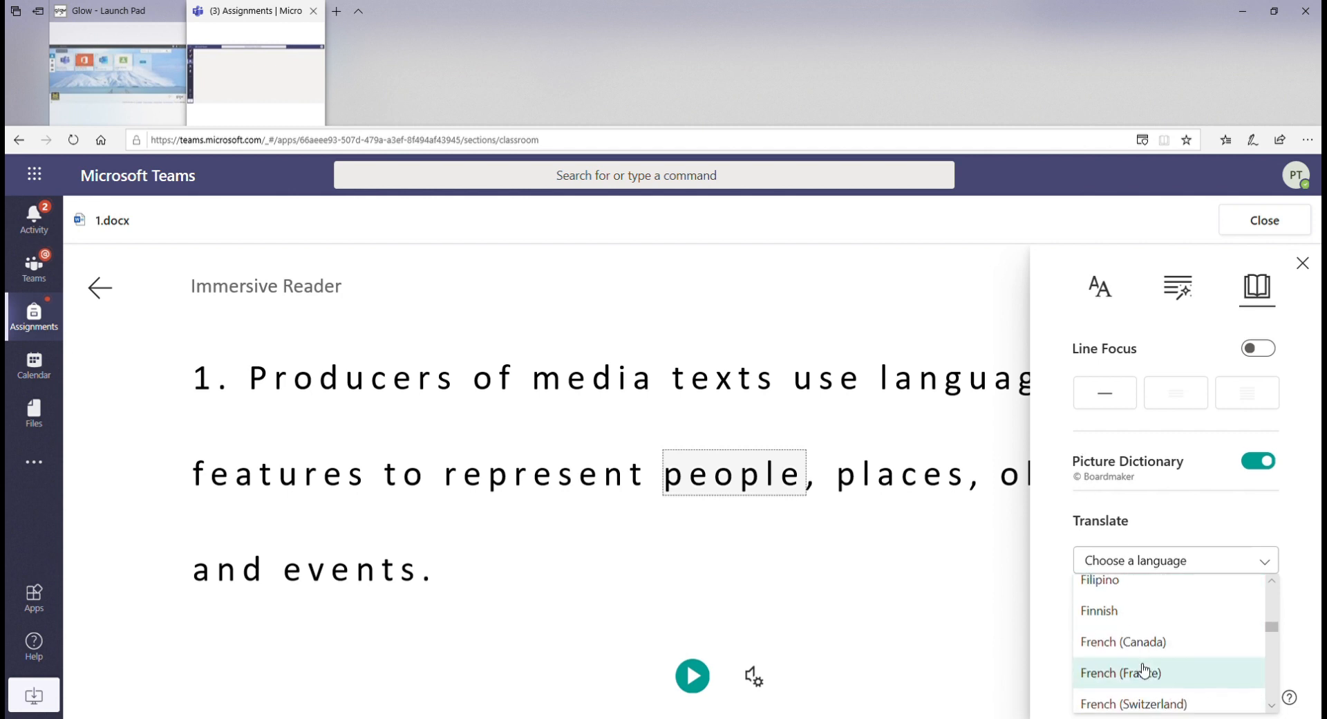
{"action": "left_click", "coordinate": [1106, 677]}
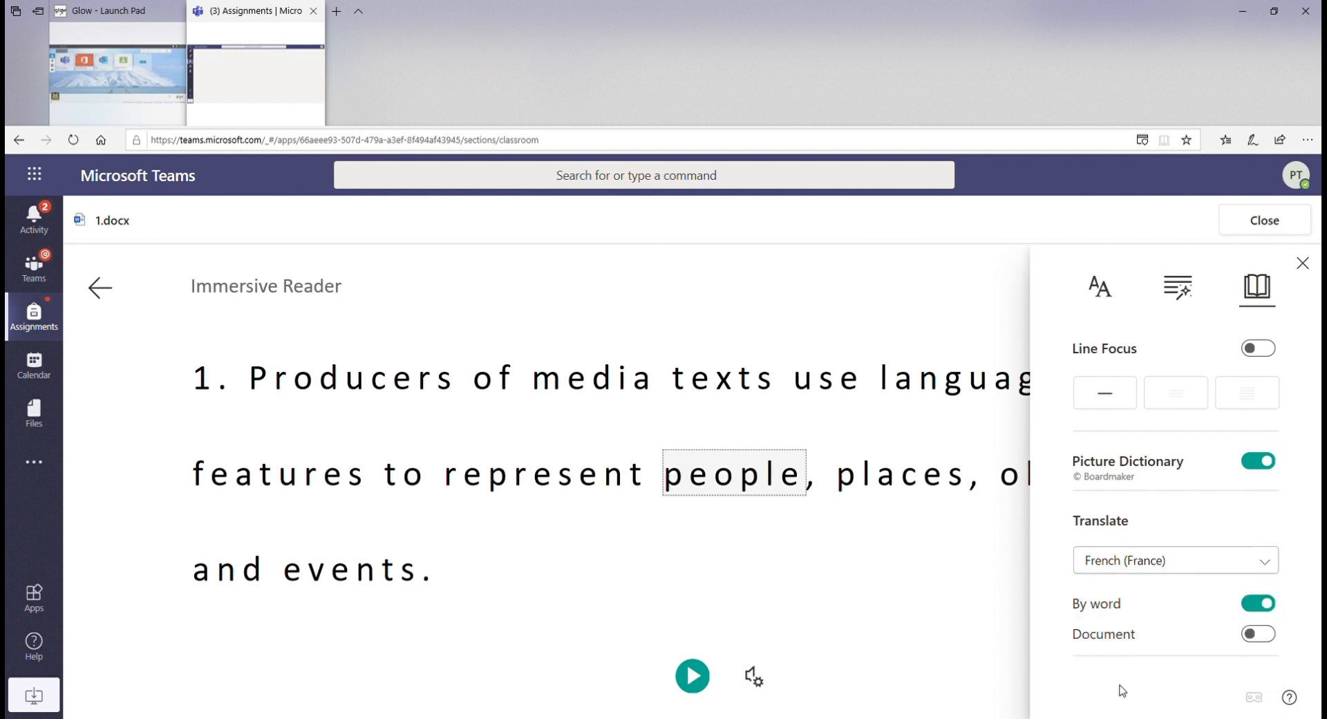
- Look up the French translation of "people" and play the pronunciations of the French and English words
{"action": "left_click", "coordinate": [712, 473]}
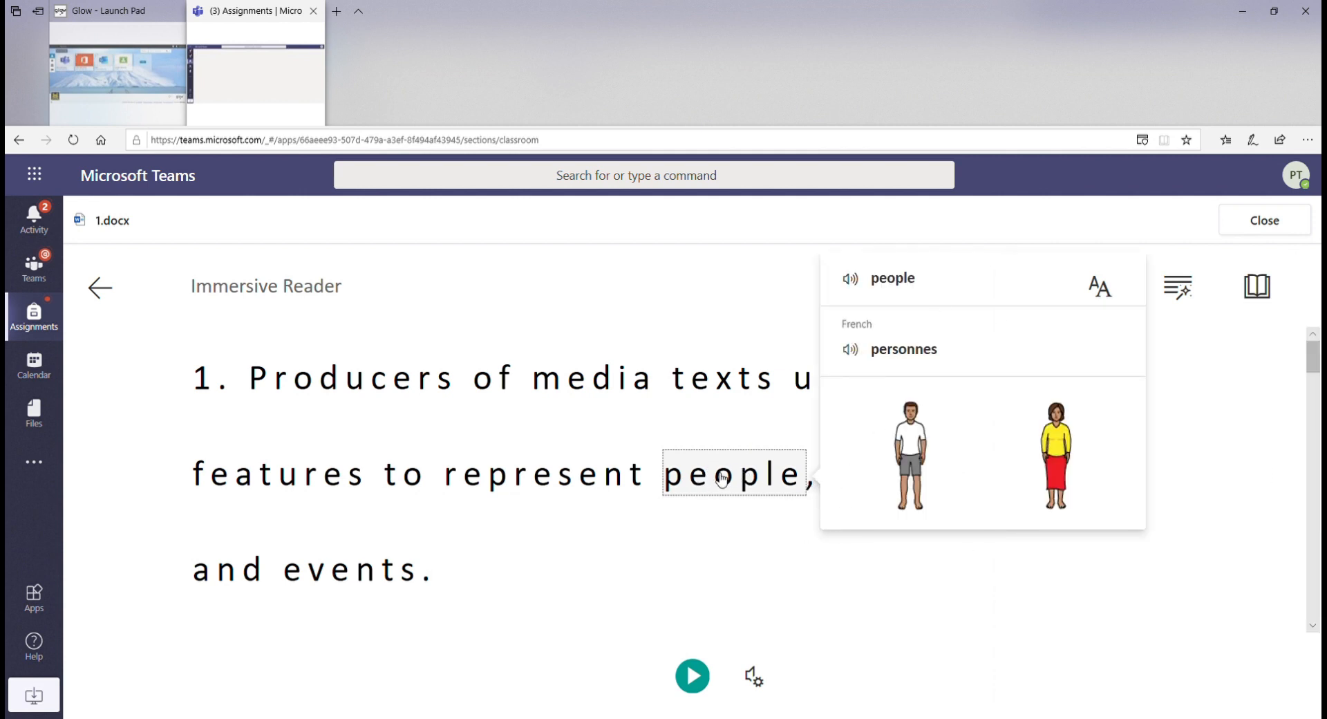
{"action": "left_click", "coordinate": [1193, 293]}
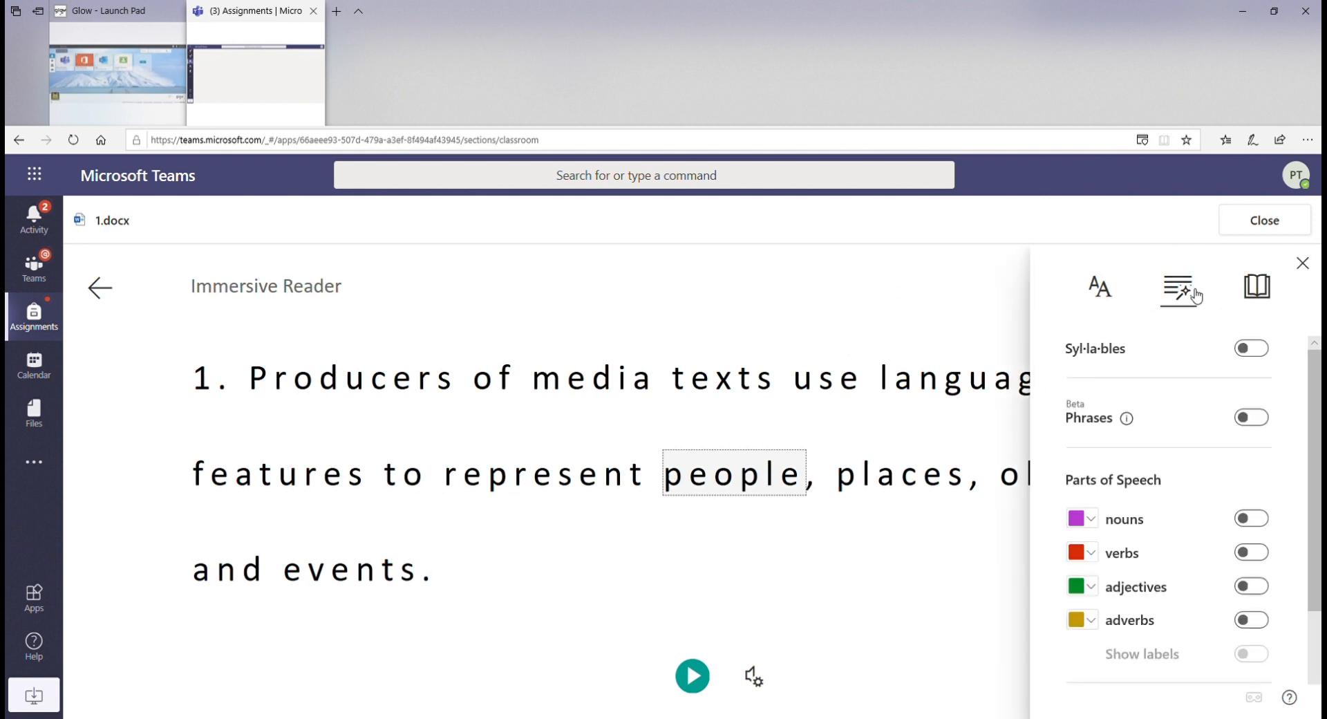
{"action": "left_click", "coordinate": [1257, 287]}
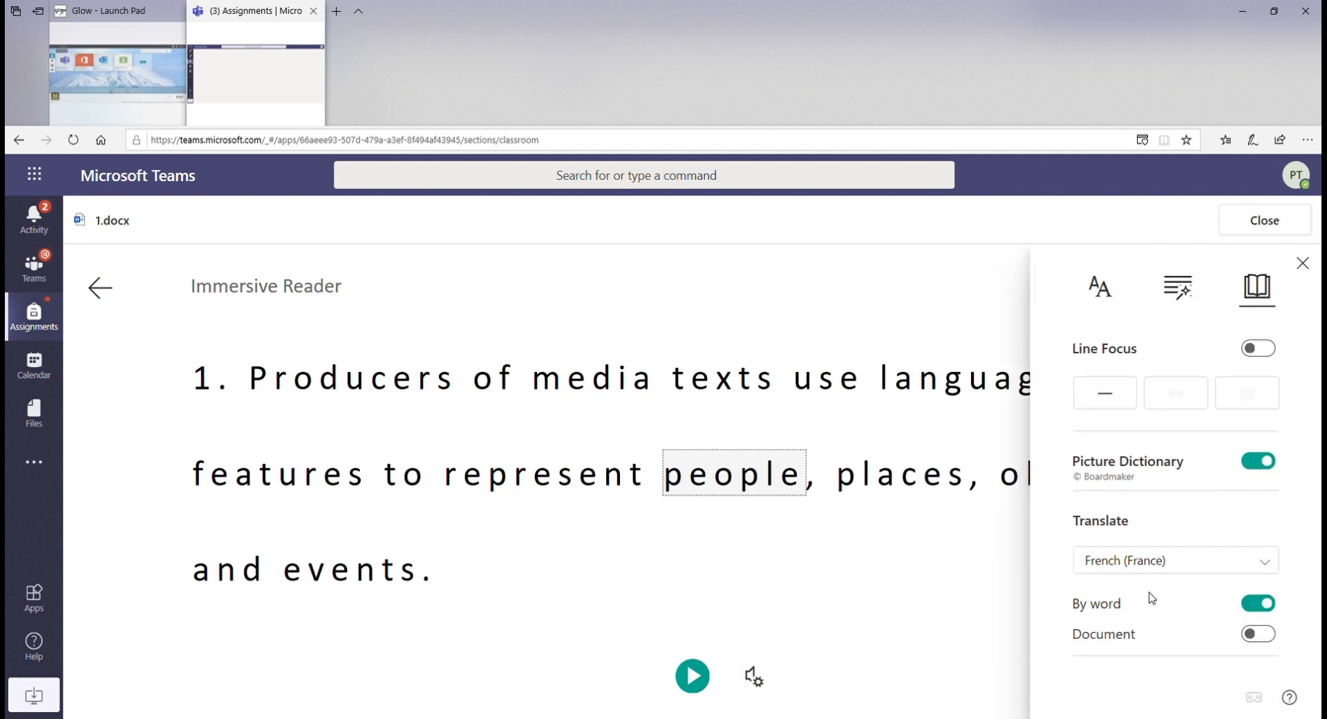
{"action": "left_click", "coordinate": [729, 484]}
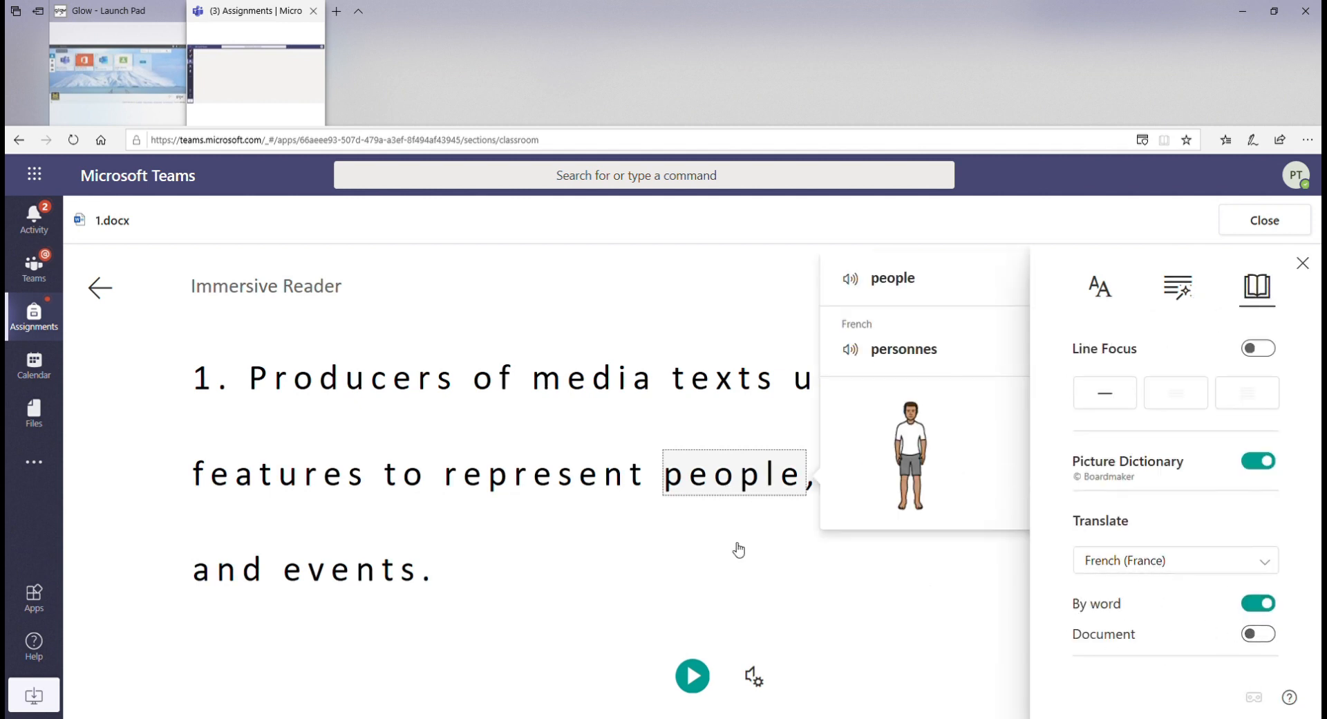
{"action": "left_click", "coordinate": [738, 550]}
{"action": "left_click", "coordinate": [692, 674]}
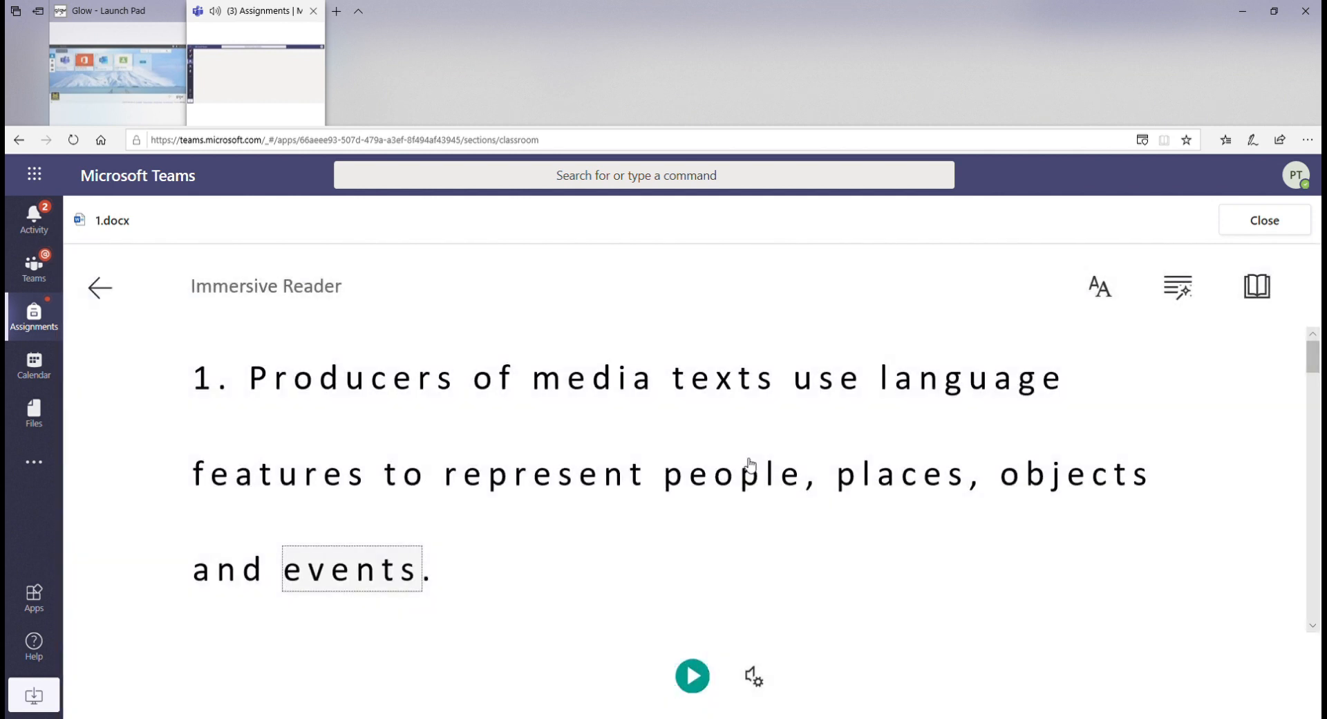
{"action": "left_click", "coordinate": [743, 474]}
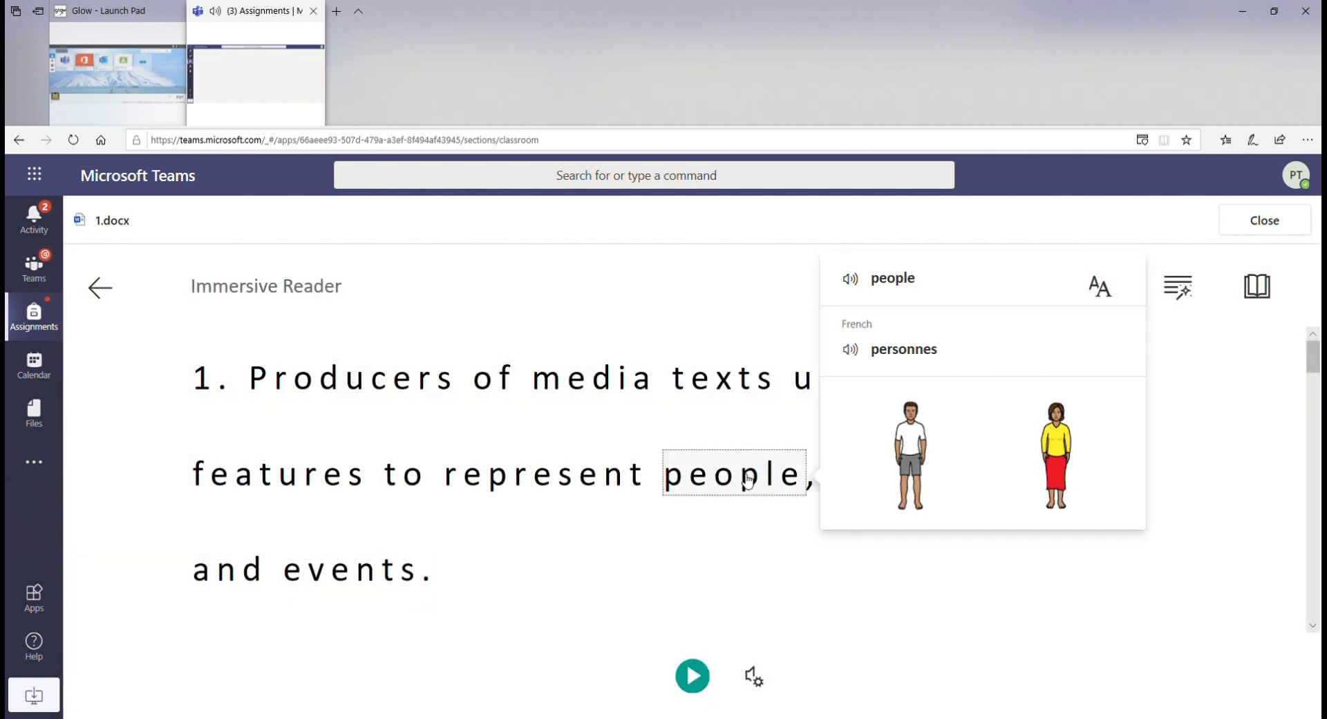
{"action": "left_click", "coordinate": [849, 354]}
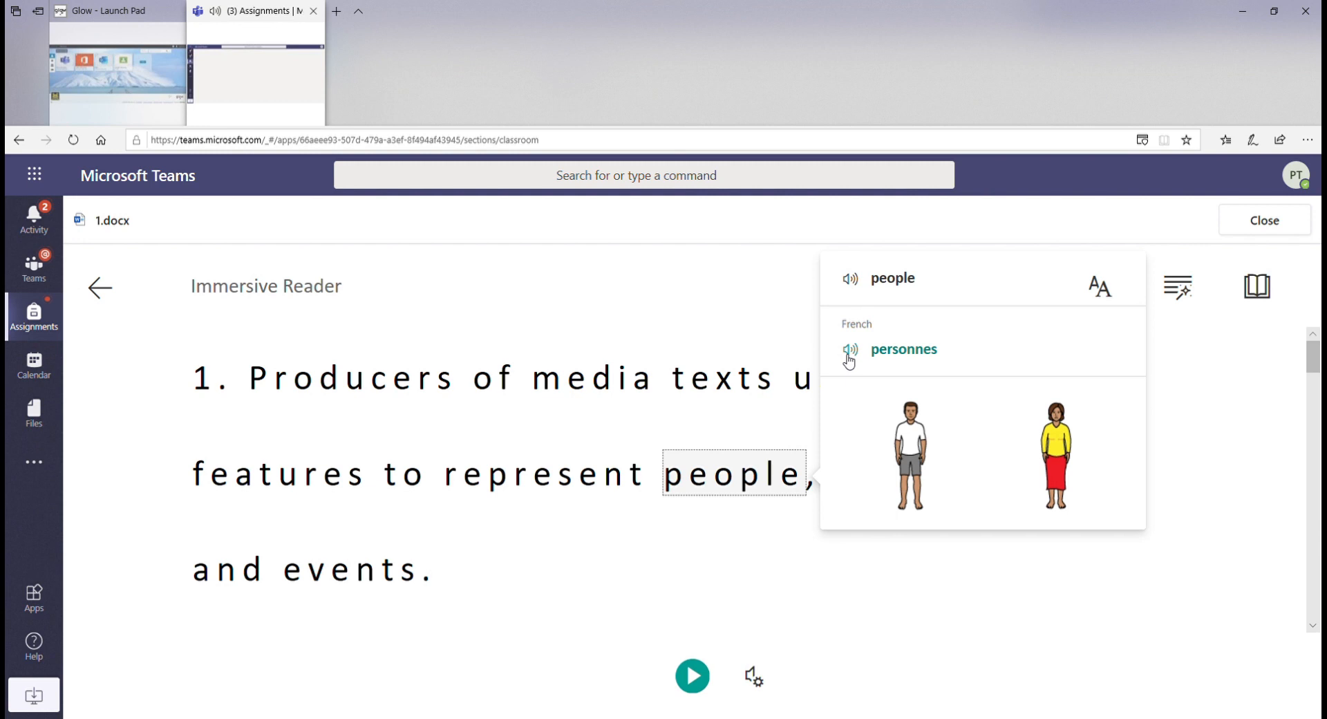
{"action": "left_click", "coordinate": [851, 279]}
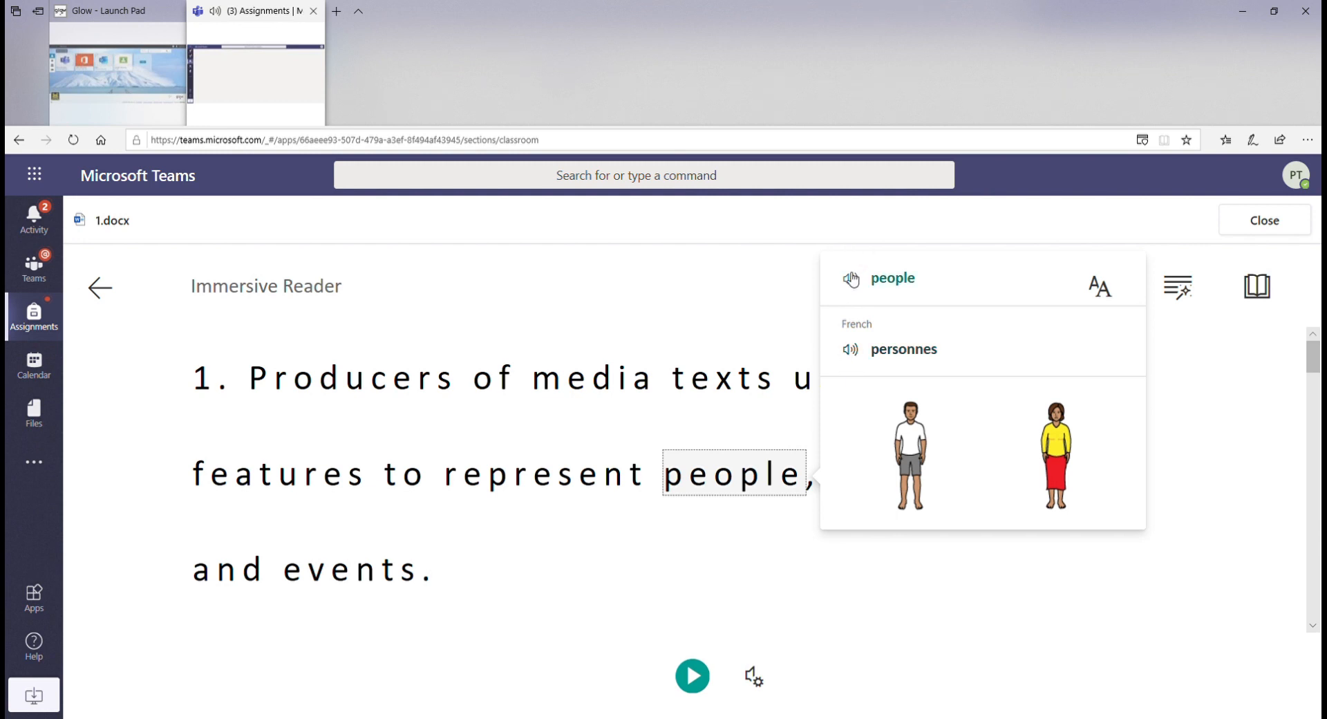
- Try the Immersive Reader text at sizes 56 and 84, and set it back to 42
{"action": "left_click", "coordinate": [1099, 286]}
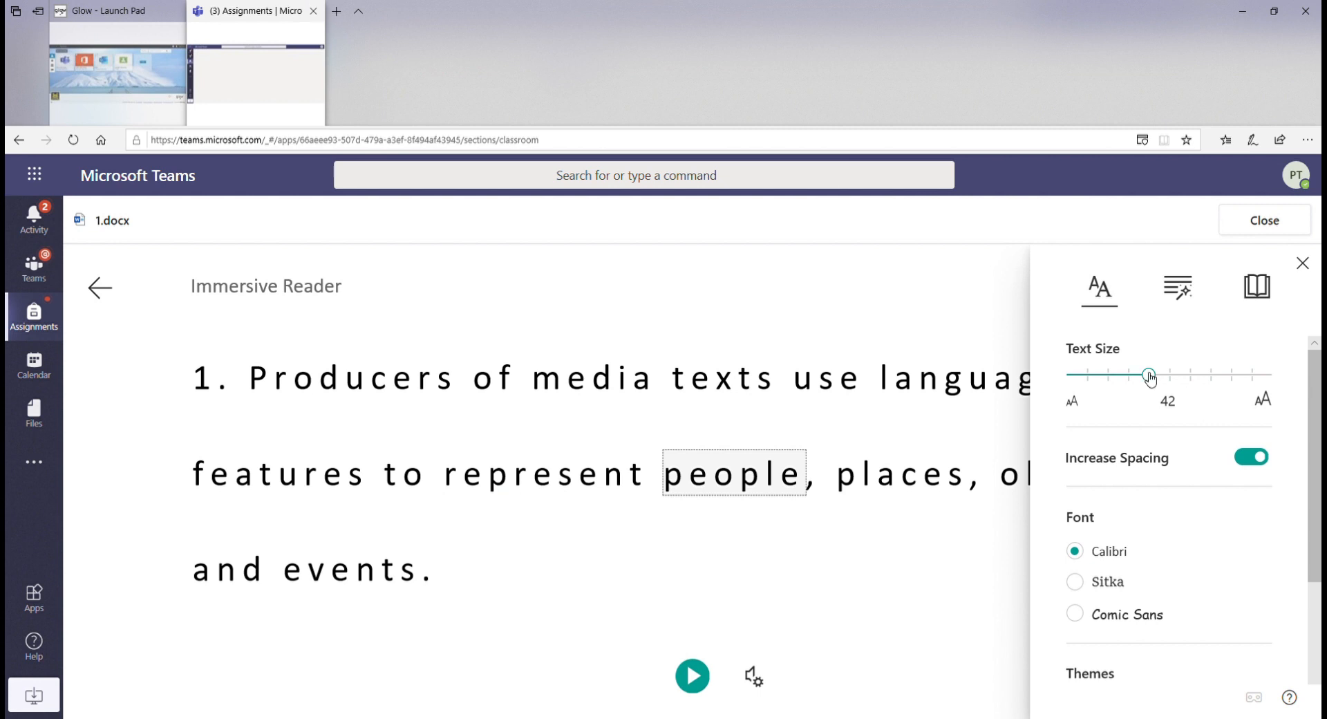
{"action": "left_click", "coordinate": [1202, 378]}
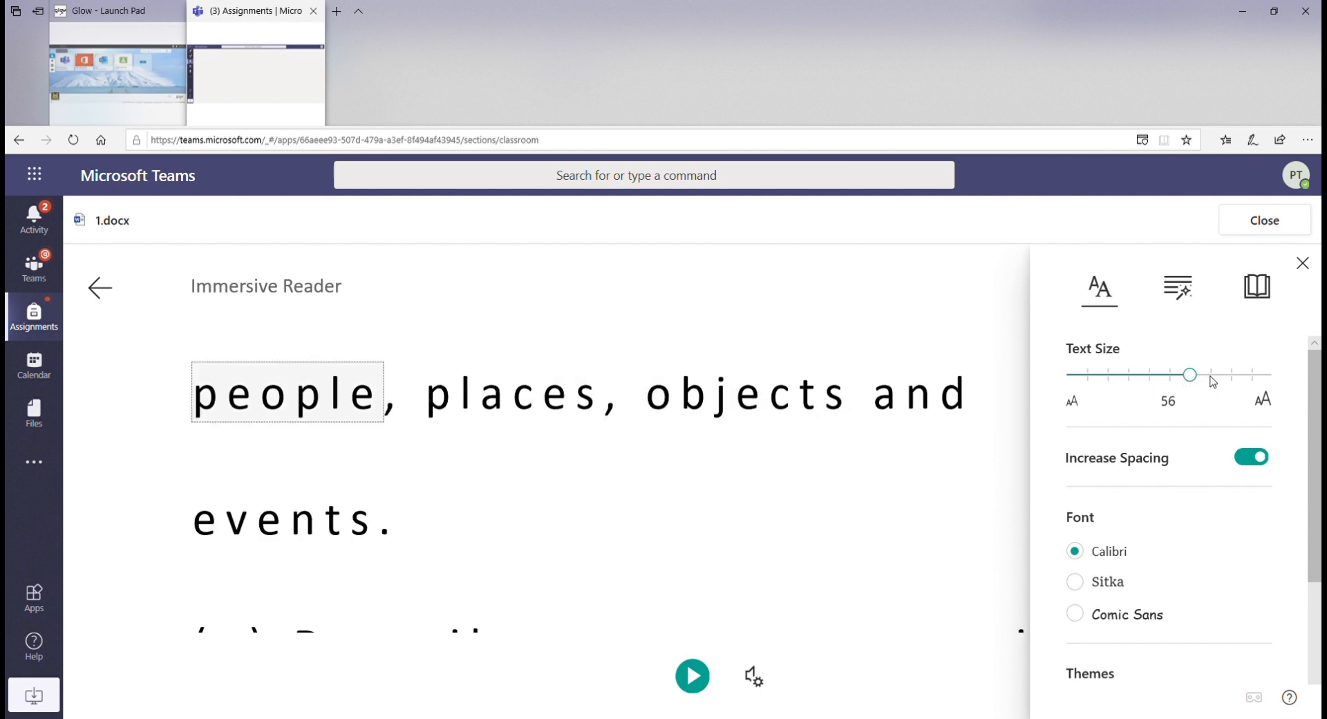
{"action": "left_click", "coordinate": [1253, 377]}
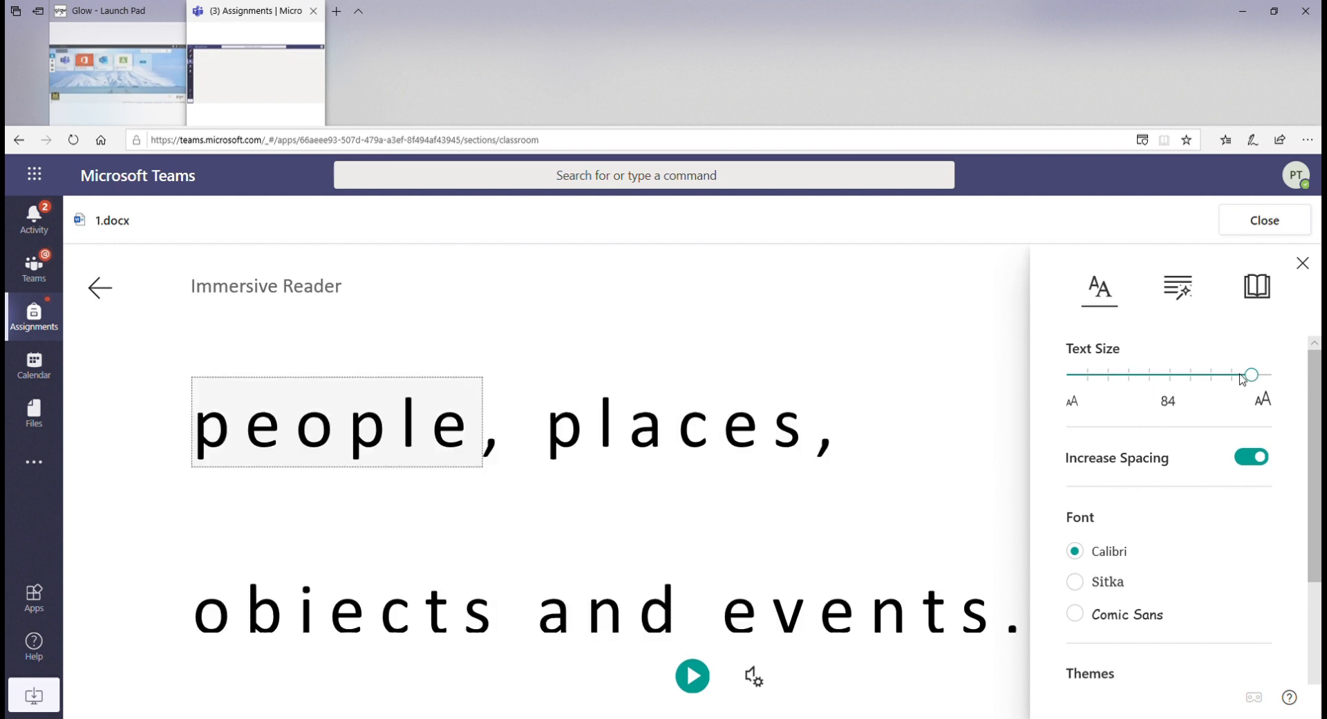
{"action": "left_click", "coordinate": [1147, 377]}
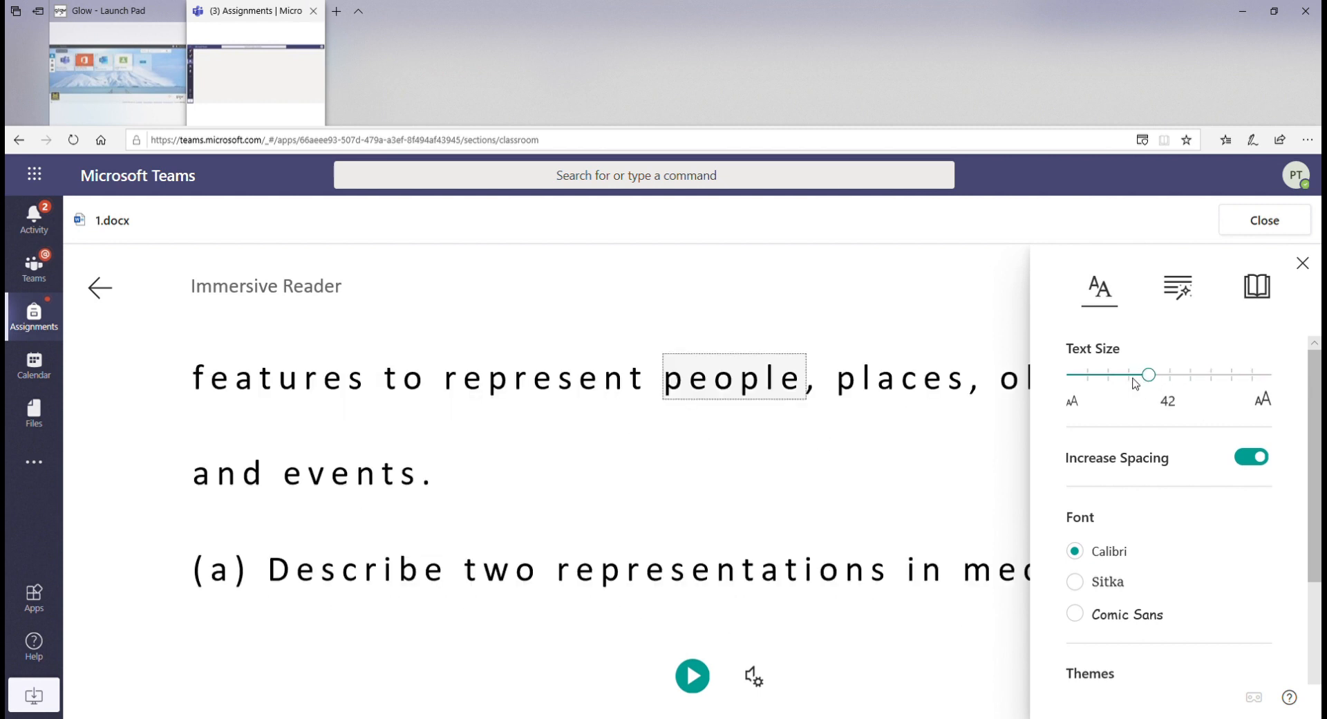
- Turn on the parts-of-speech highlighting for nouns and adverbs in Immersive Reader and close the reading settings
{"action": "left_click", "coordinate": [1187, 289]}
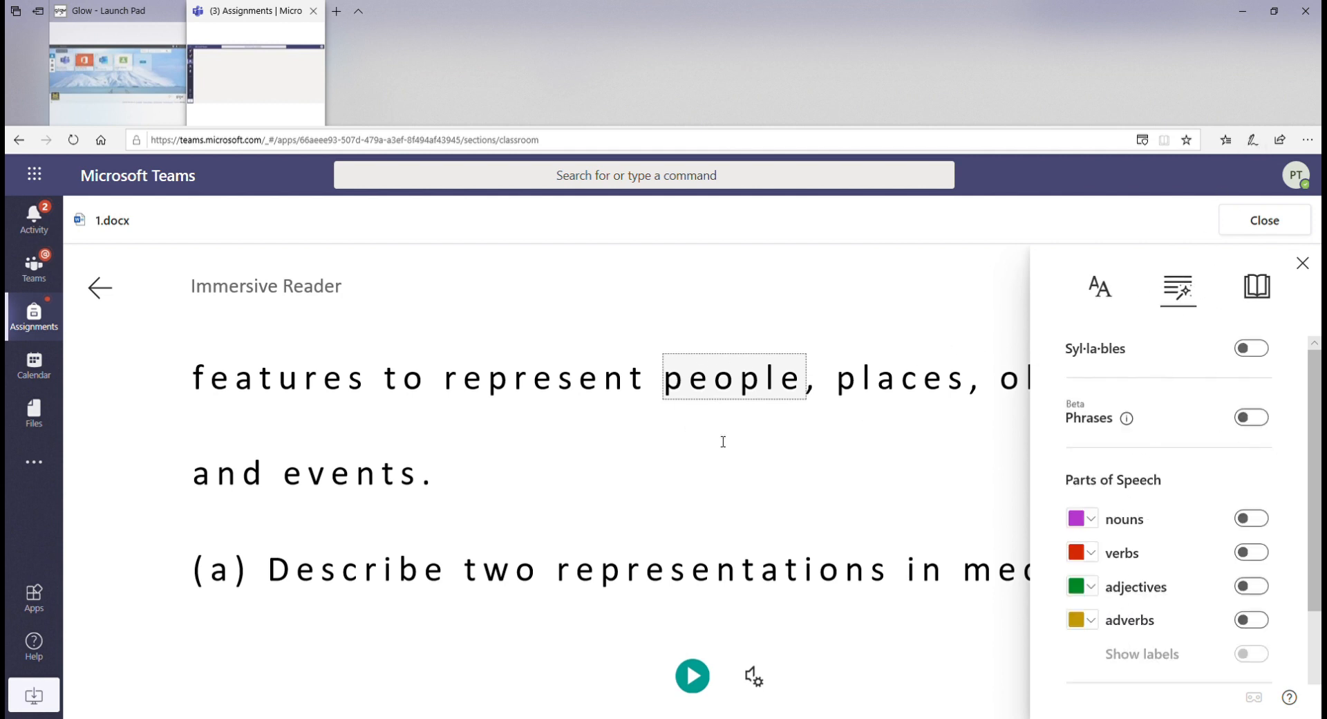
{"action": "left_click", "coordinate": [1265, 523]}
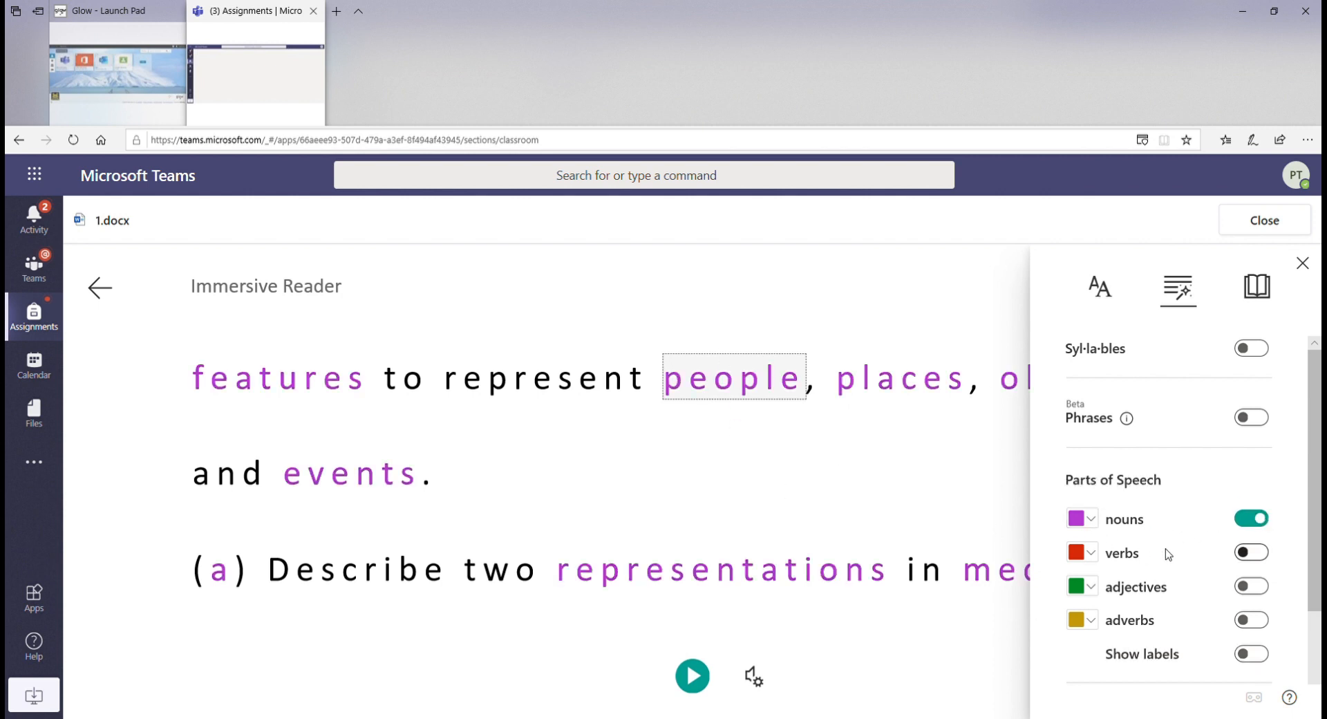
{"action": "left_click", "coordinate": [1090, 520]}
{"action": "left_click", "coordinate": [1091, 525]}
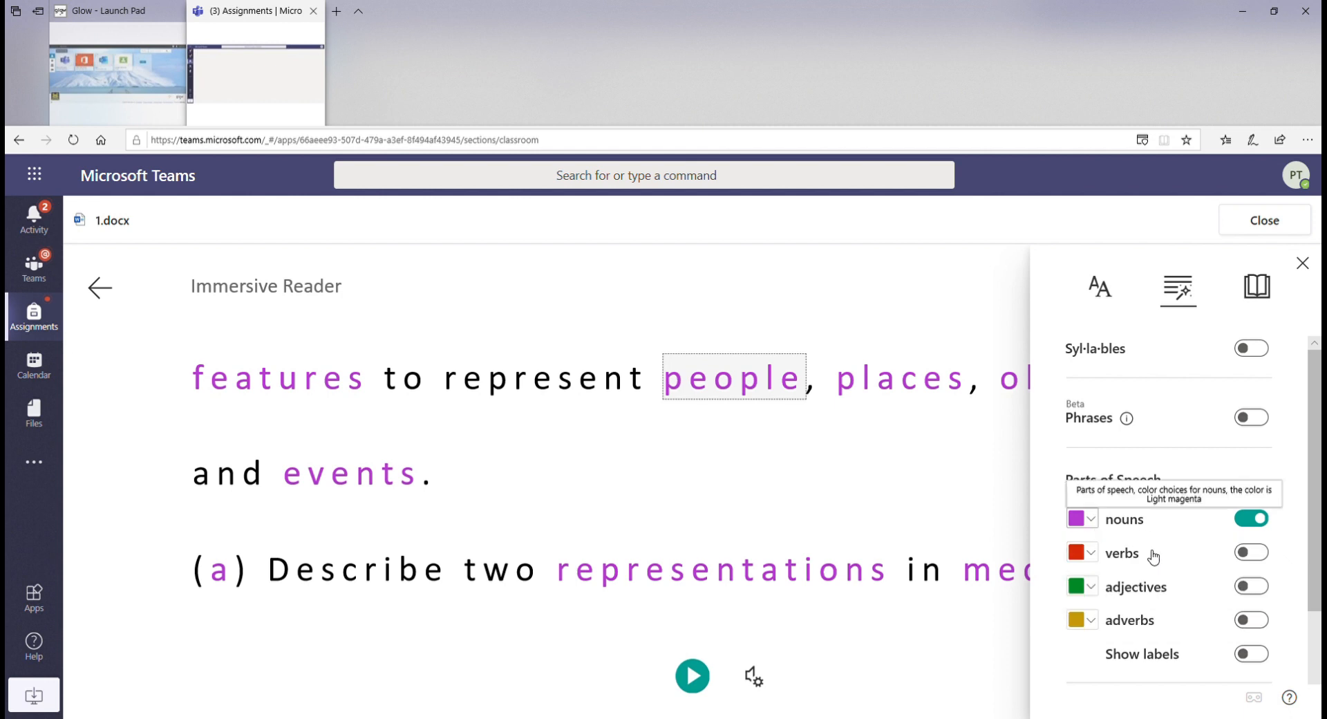
{"action": "left_click", "coordinate": [1254, 623]}
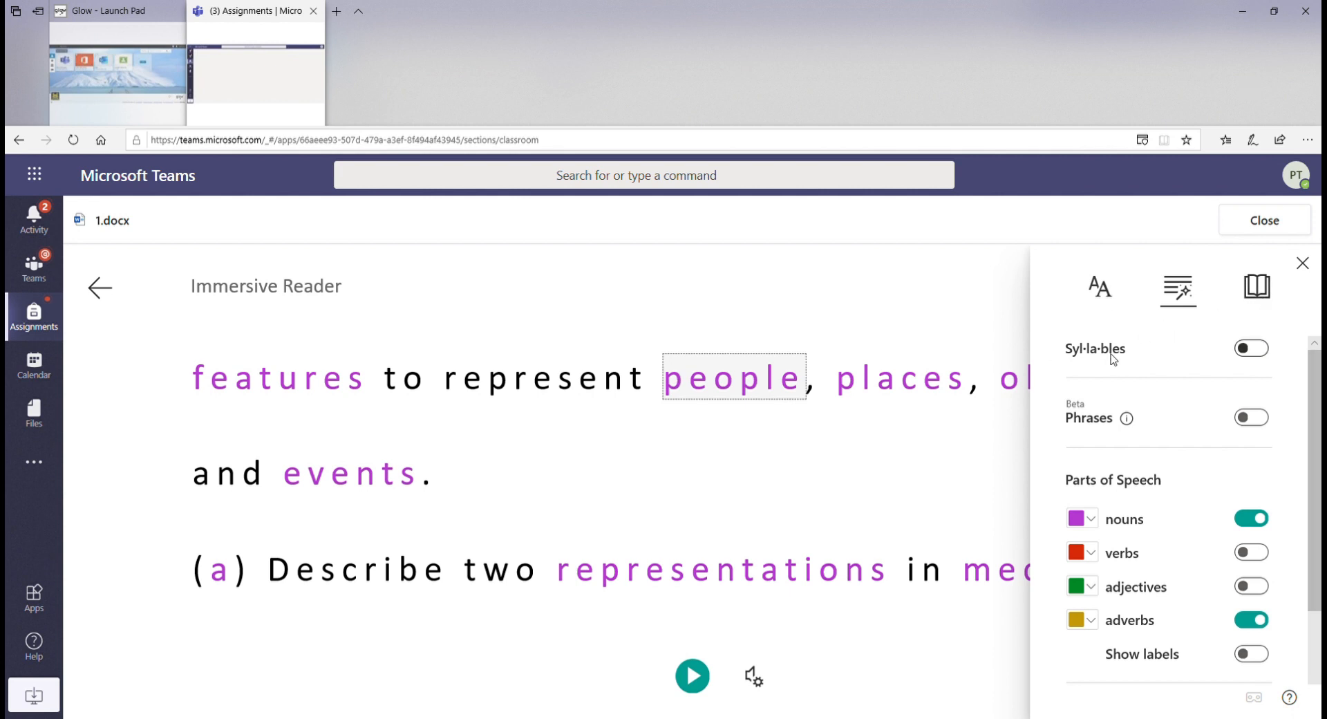
{"action": "left_click", "coordinate": [1100, 287]}
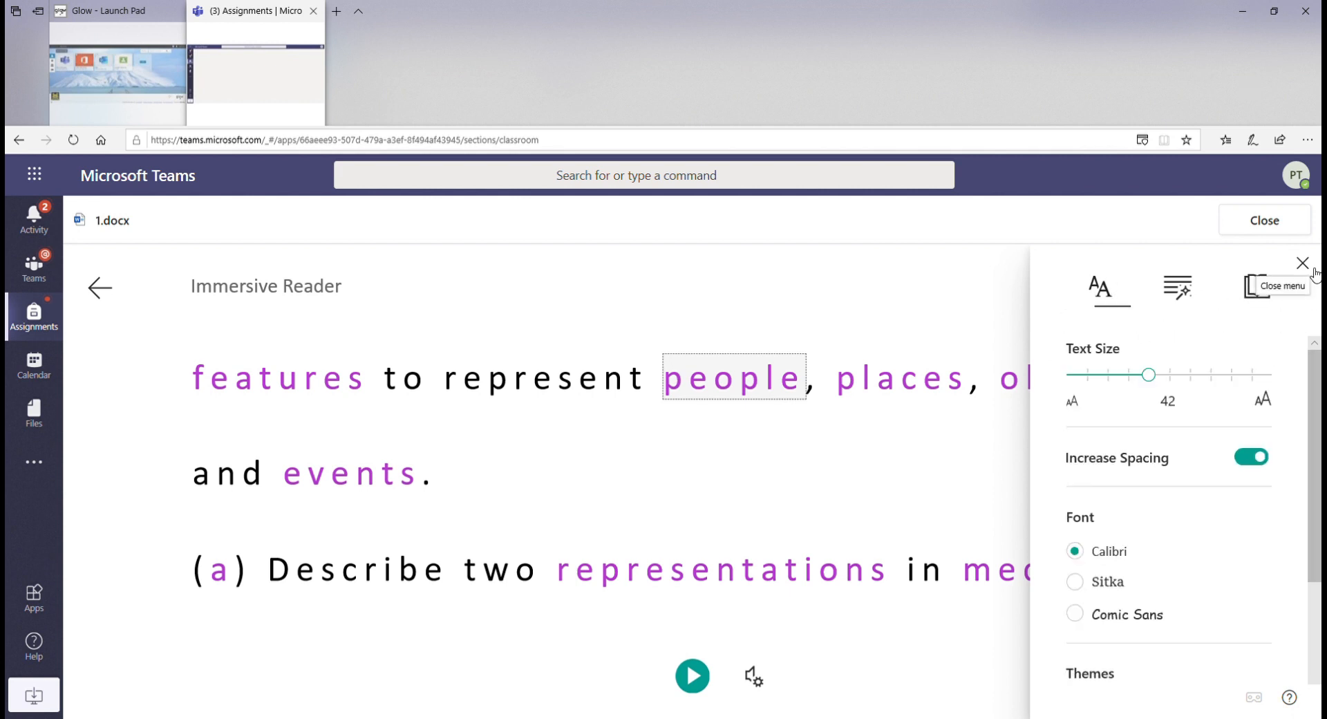
{"action": "left_click", "coordinate": [1302, 264]}
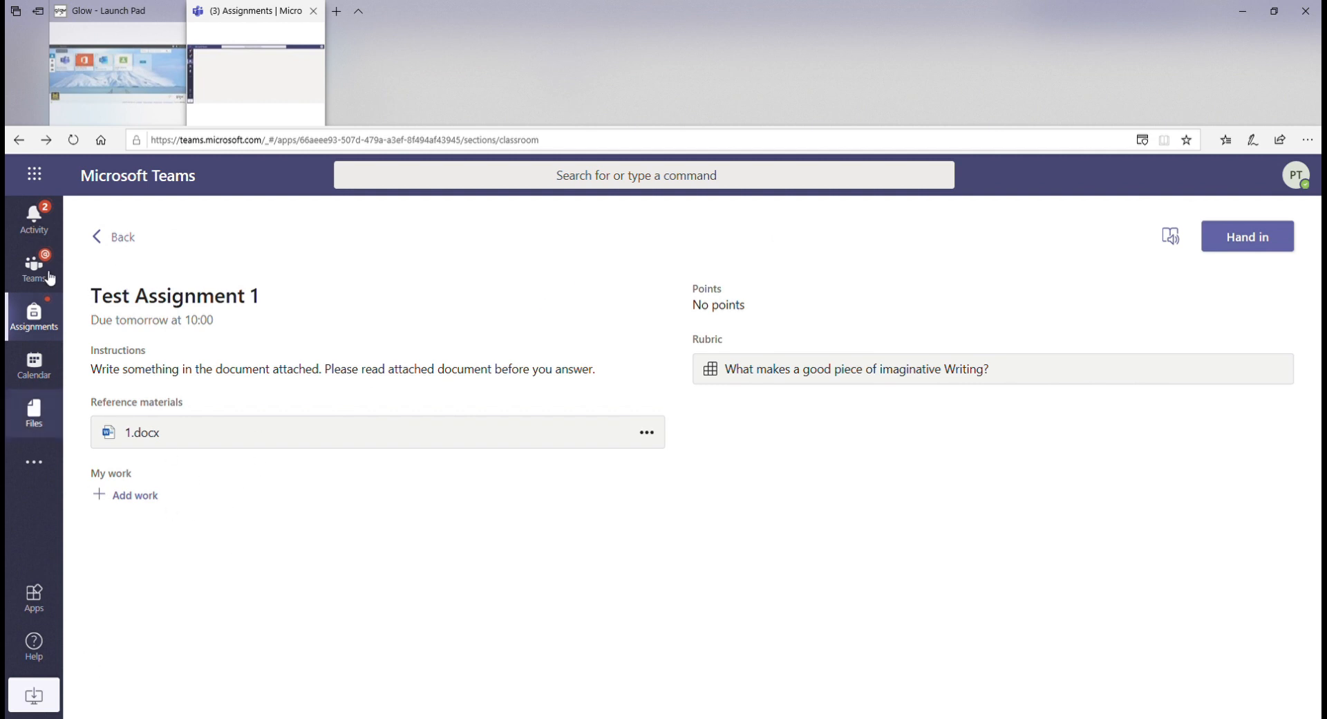
- Reopen the reference document 1.docx, request it in the desktop app, read through its media language list and close it
{"action": "left_click", "coordinate": [183, 441]}
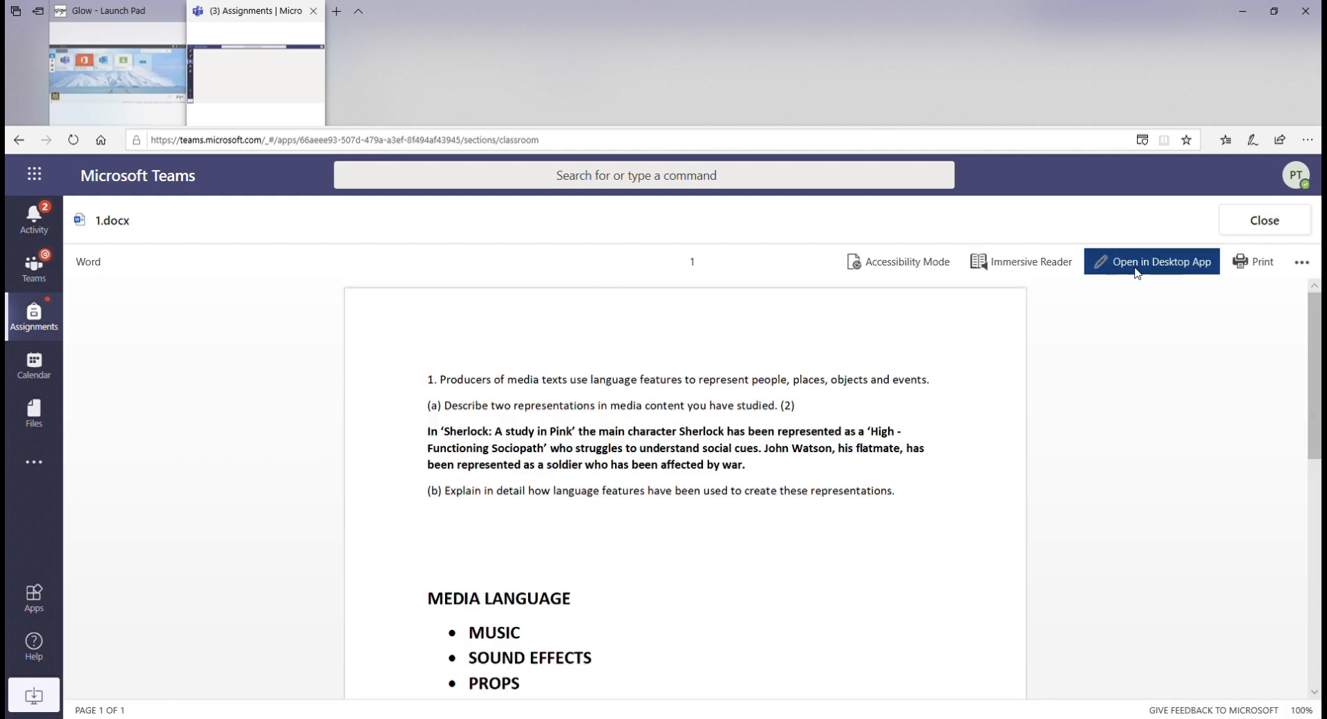
{"action": "left_click", "coordinate": [1136, 270]}
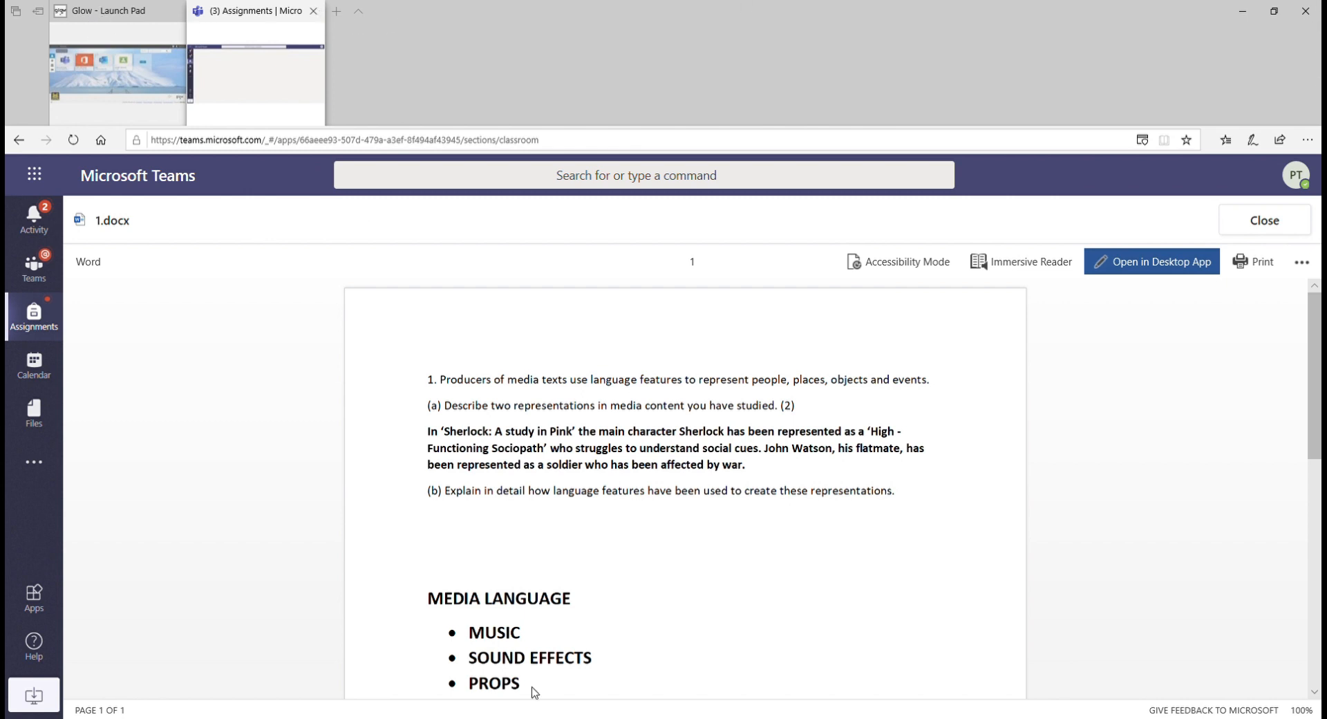
{"action": "scroll", "coordinate": [385, 474], "scroll_direction": "down", "scroll_amount": 5}
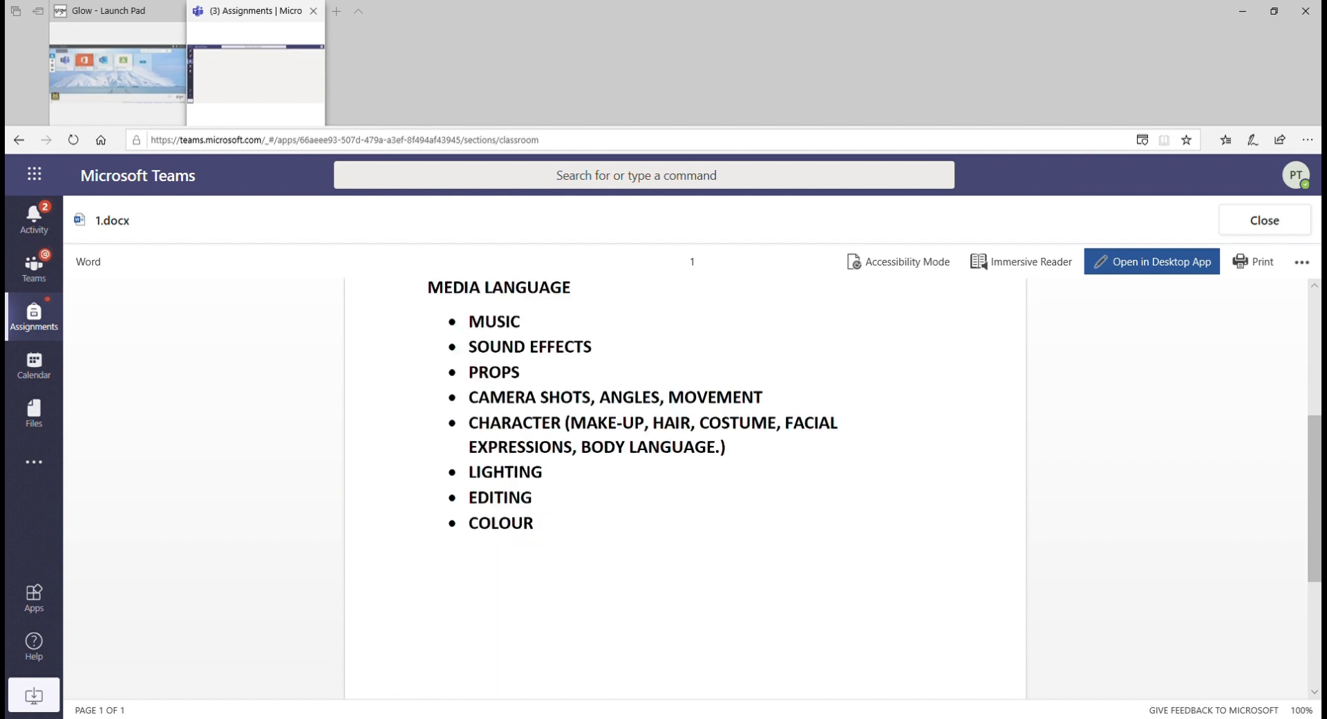
{"action": "left_click", "coordinate": [1269, 224]}
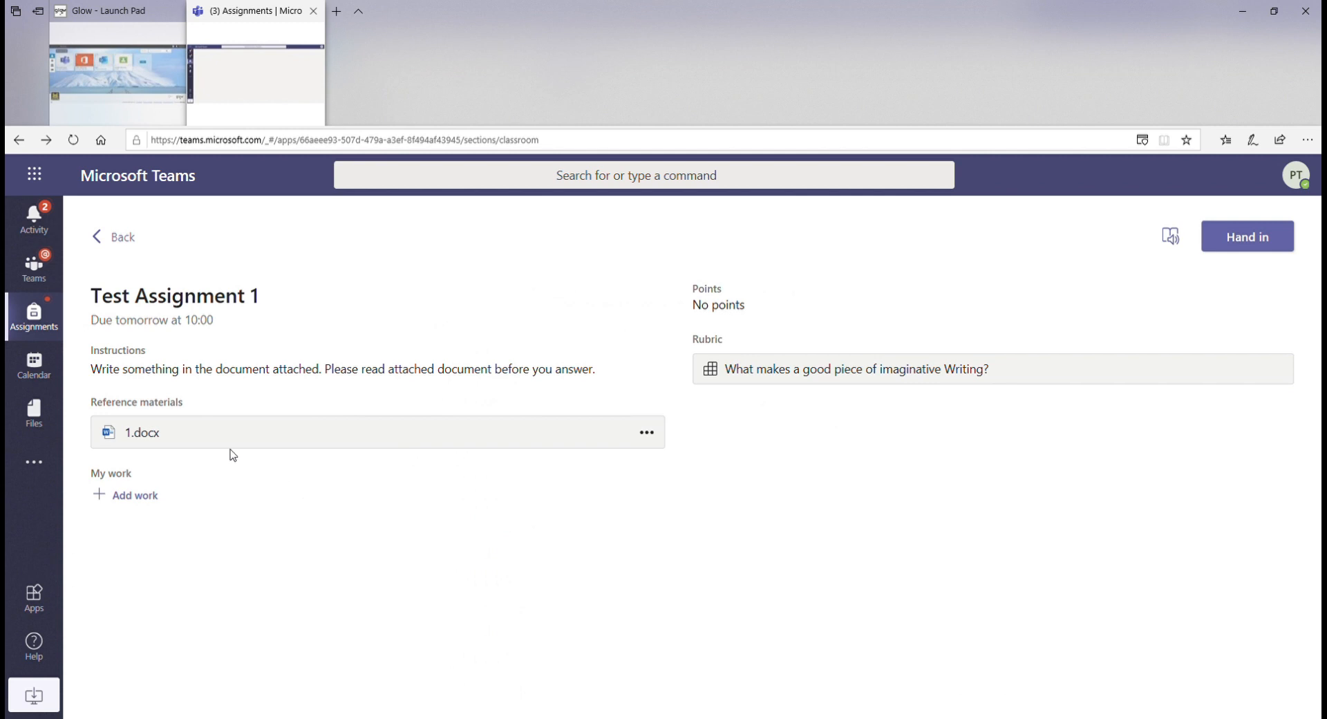
- Examine the options for adding work to Test Assignment 1, including the new file types, and close them without attaching anything
{"action": "left_click", "coordinate": [129, 500]}
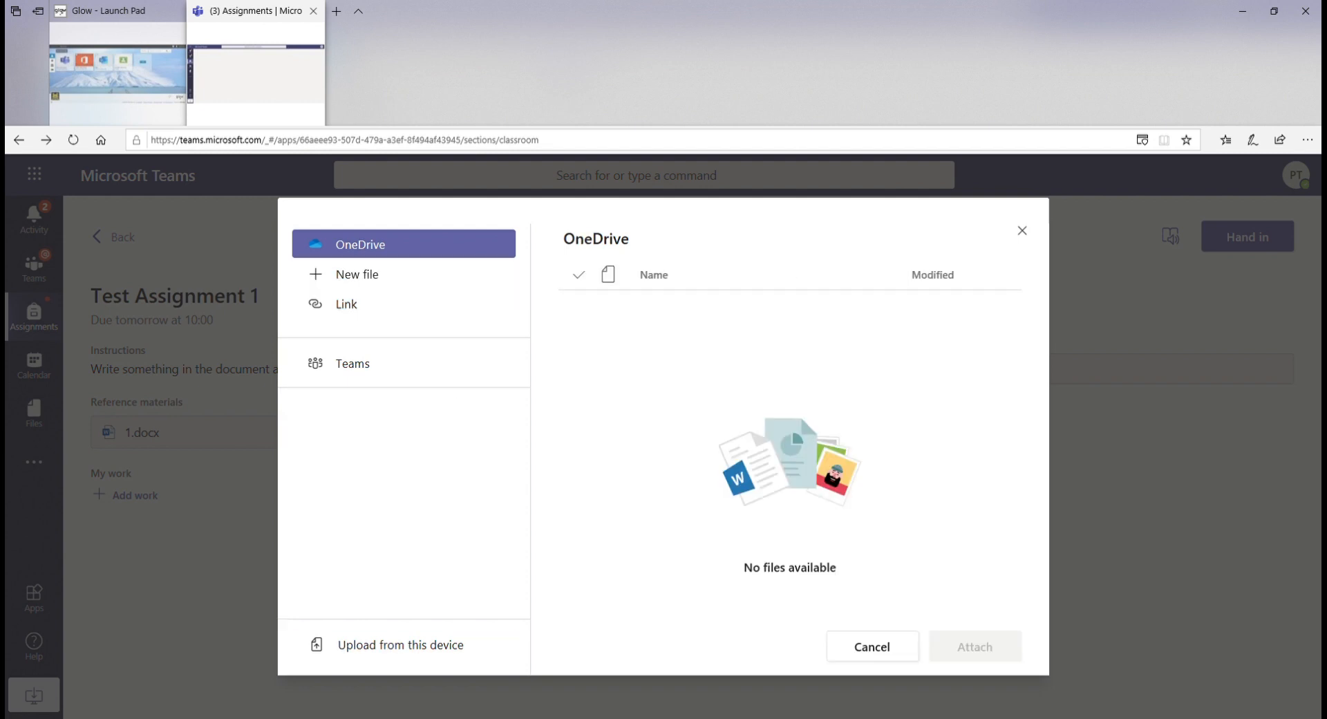
{"action": "left_click", "coordinate": [379, 279]}
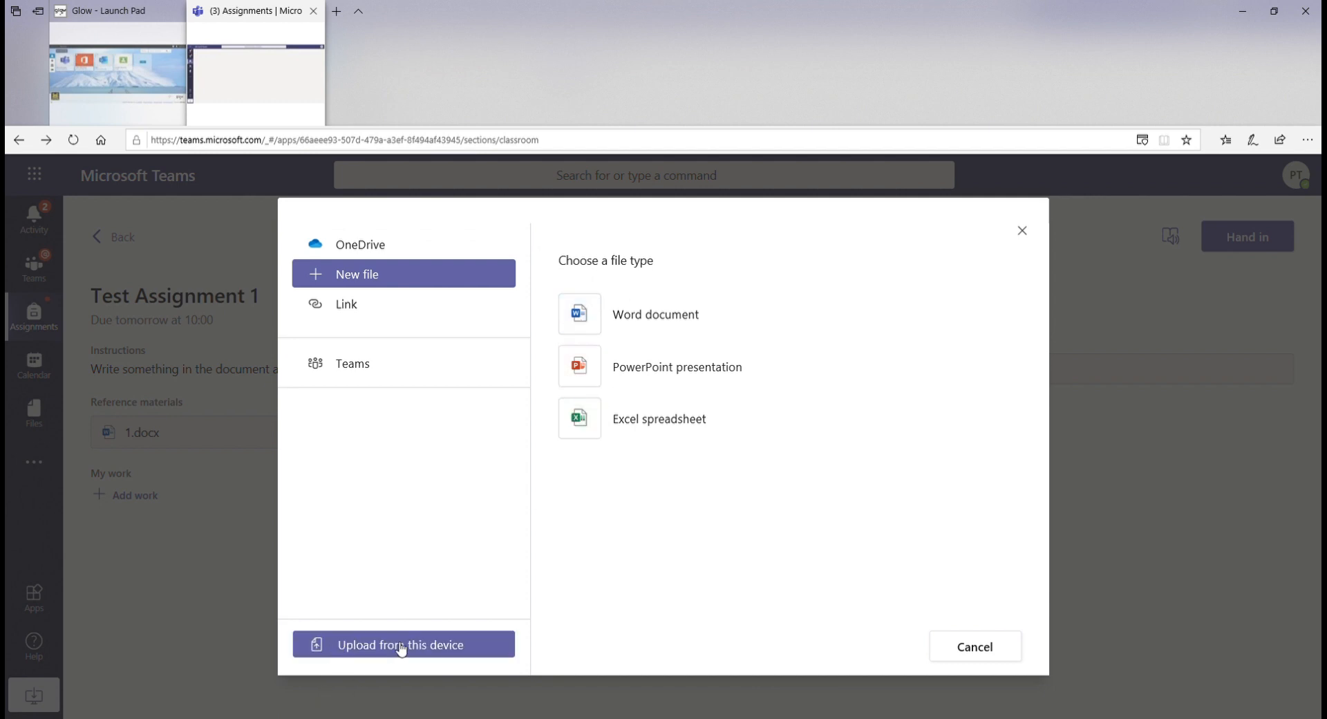
{"action": "left_click", "coordinate": [1022, 231]}
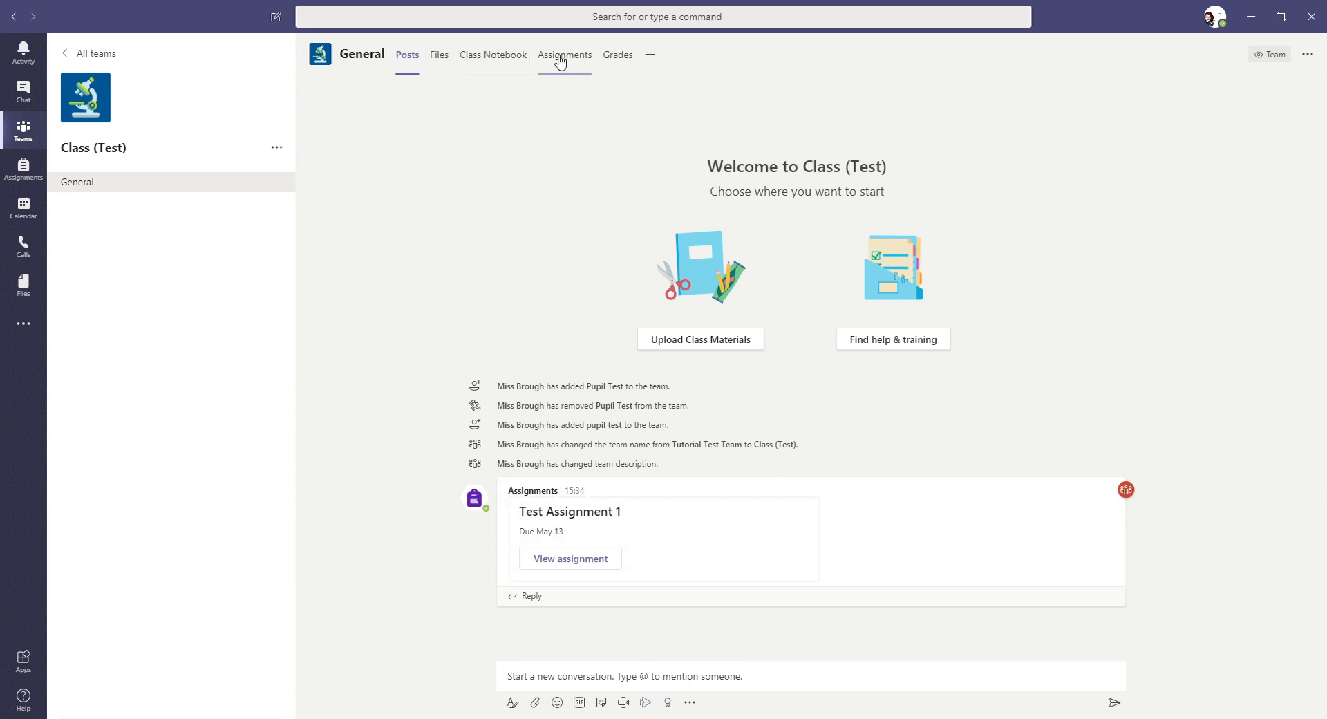
- In the teacher's Class (Test) team, open Test Assignment 1, view the pupil's handed-in submission and close it
{"action": "left_click", "coordinate": [561, 61]}
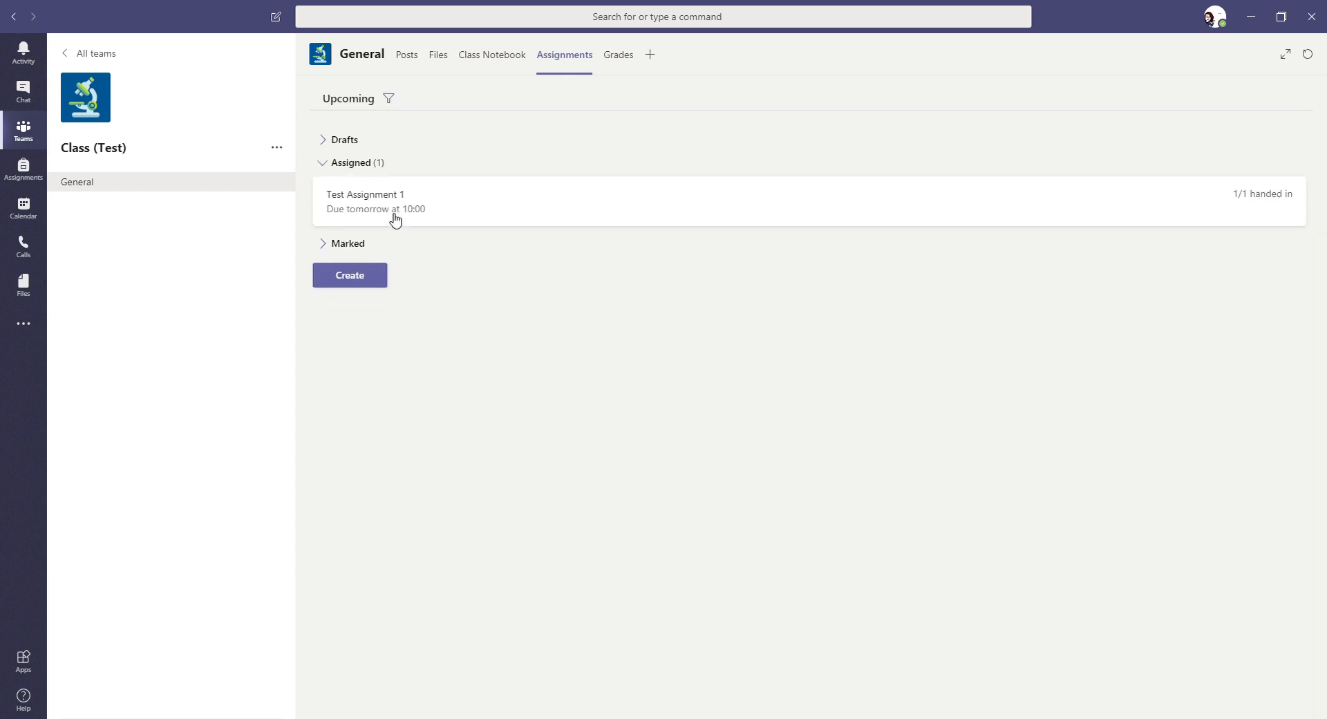
{"action": "left_click", "coordinate": [394, 211]}
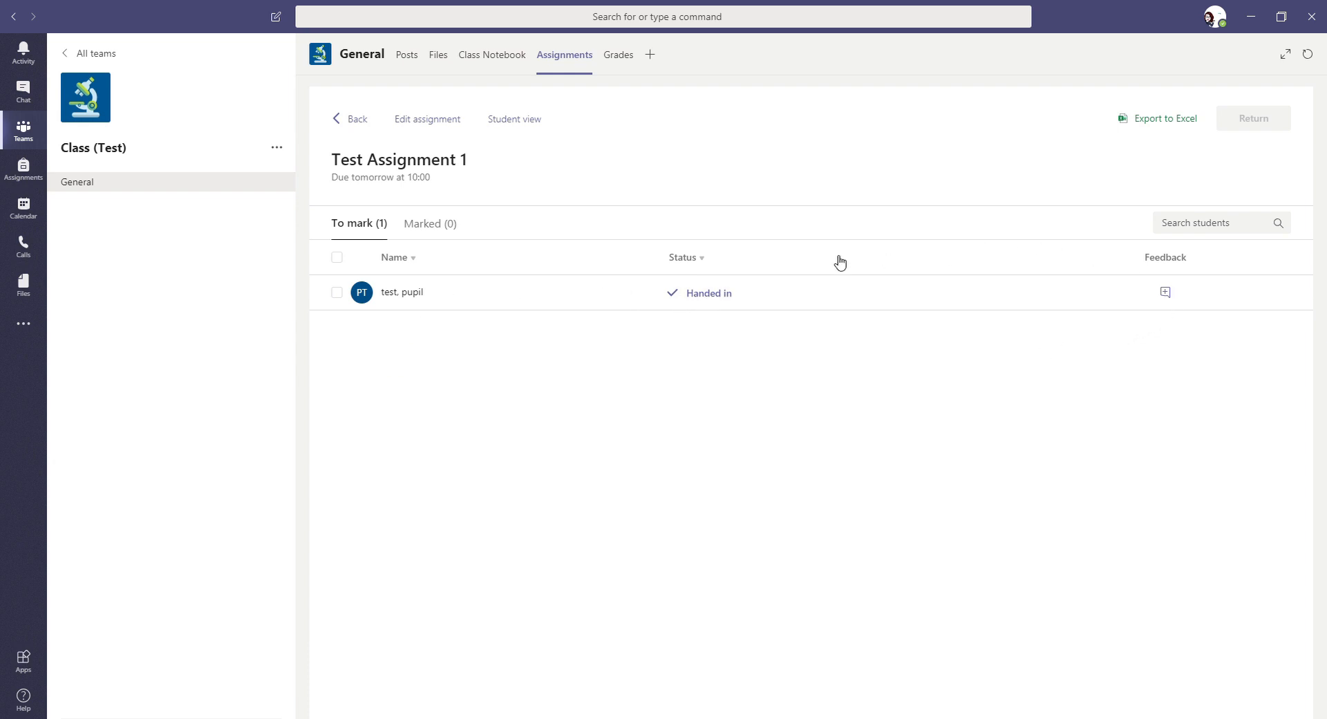
{"action": "left_click", "coordinate": [705, 296]}
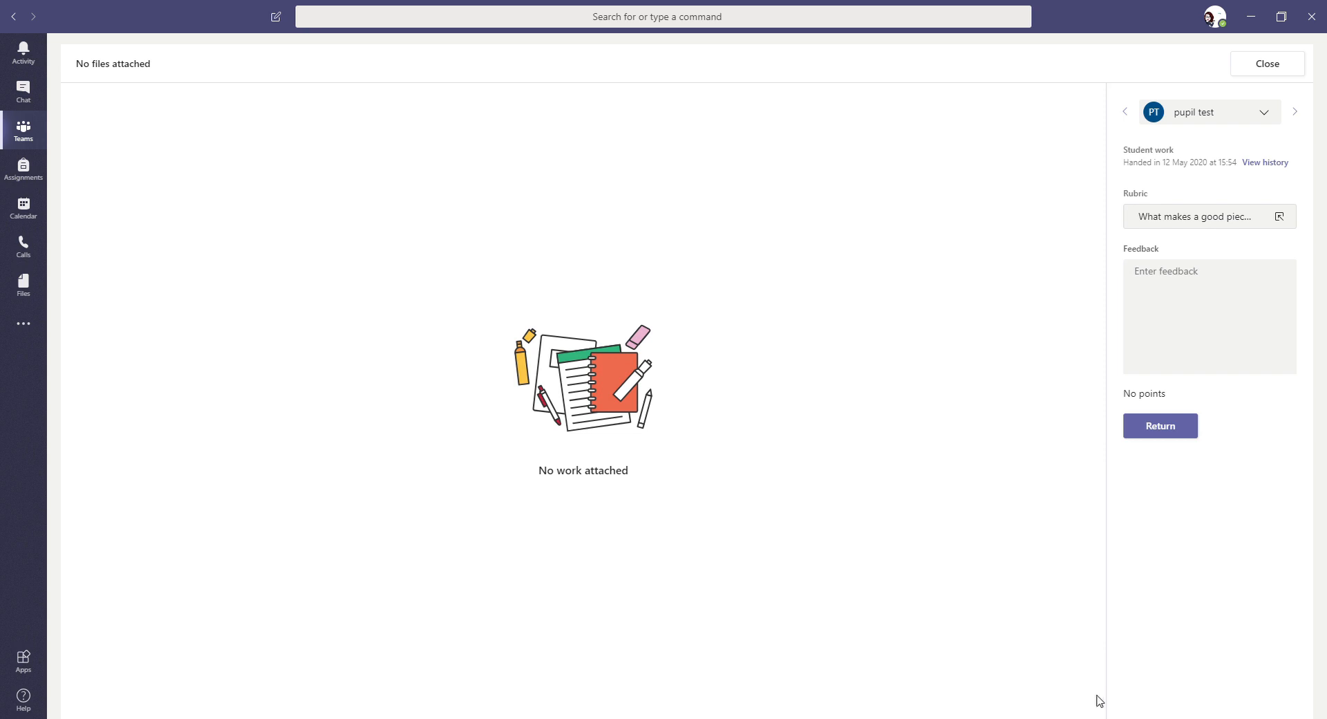
{"action": "left_click", "coordinate": [1264, 79]}
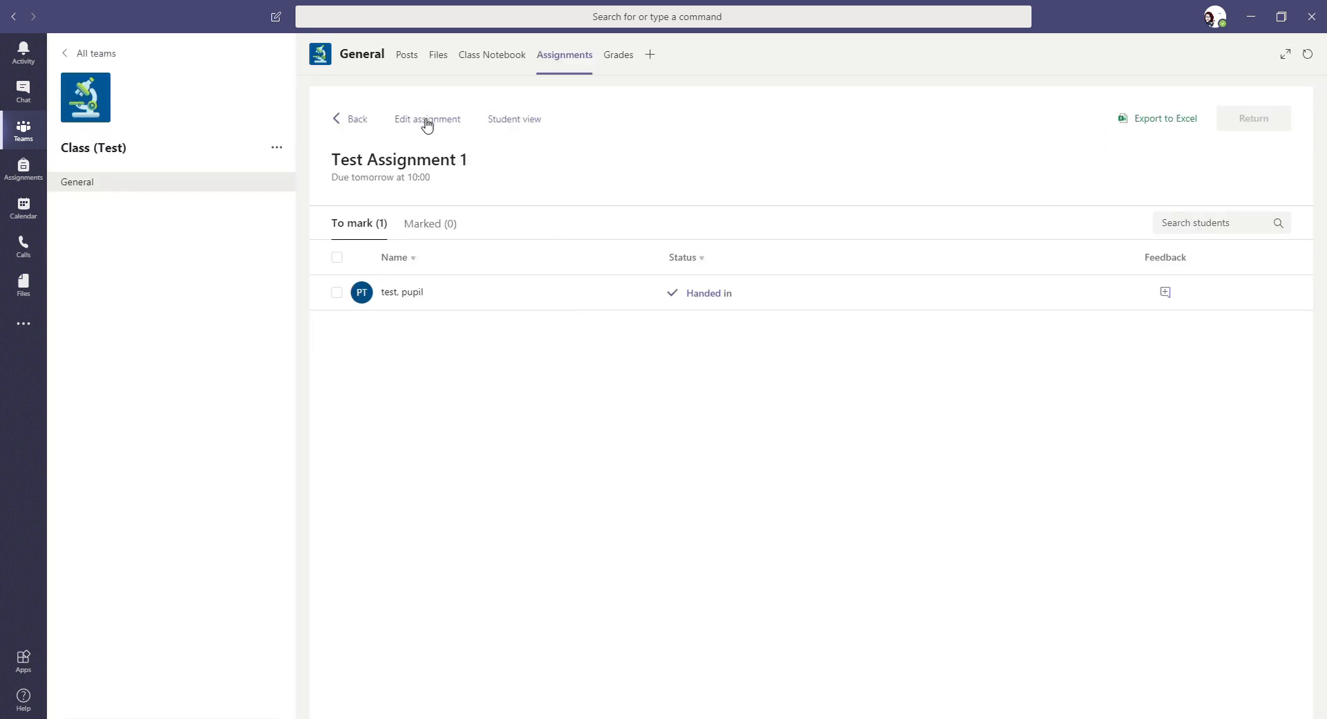
- Open 1.docx from the student view of Test Assignment 1 and examine its "Hello!" line in the preview and in desktop Word
{"action": "left_click", "coordinate": [503, 123]}
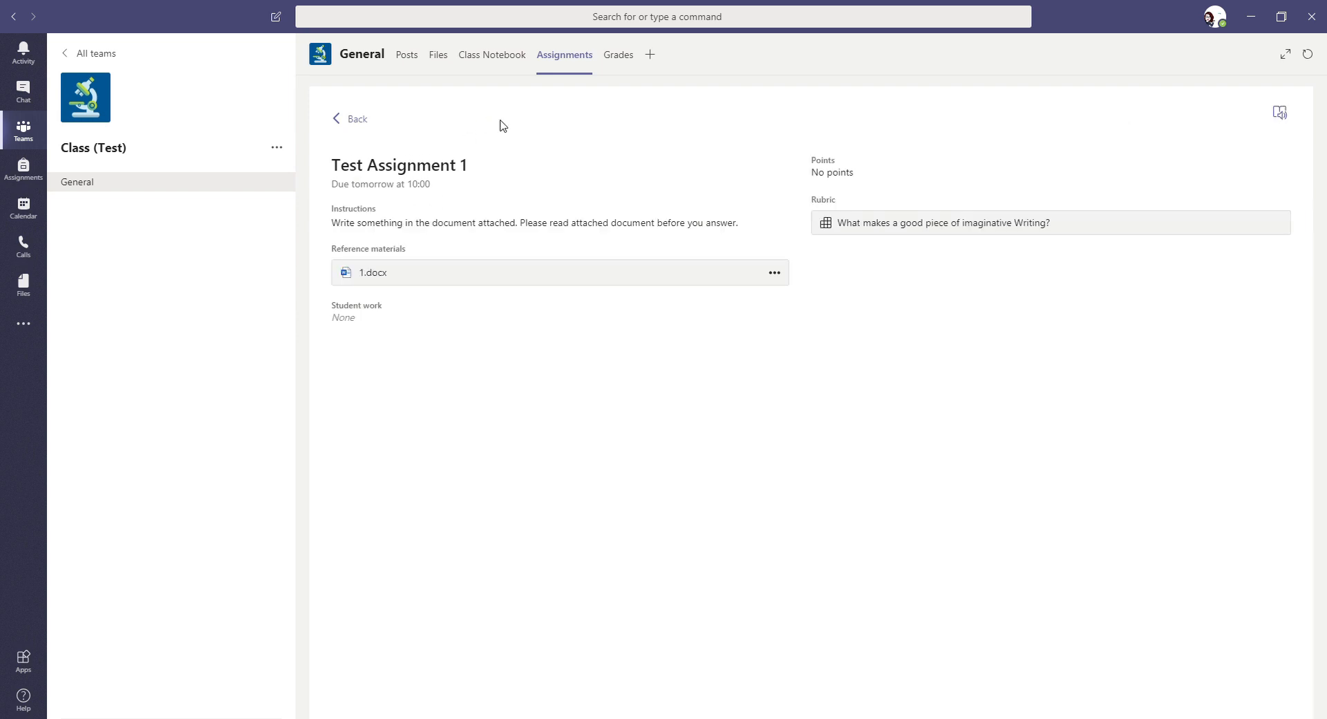
{"action": "left_click", "coordinate": [368, 277]}
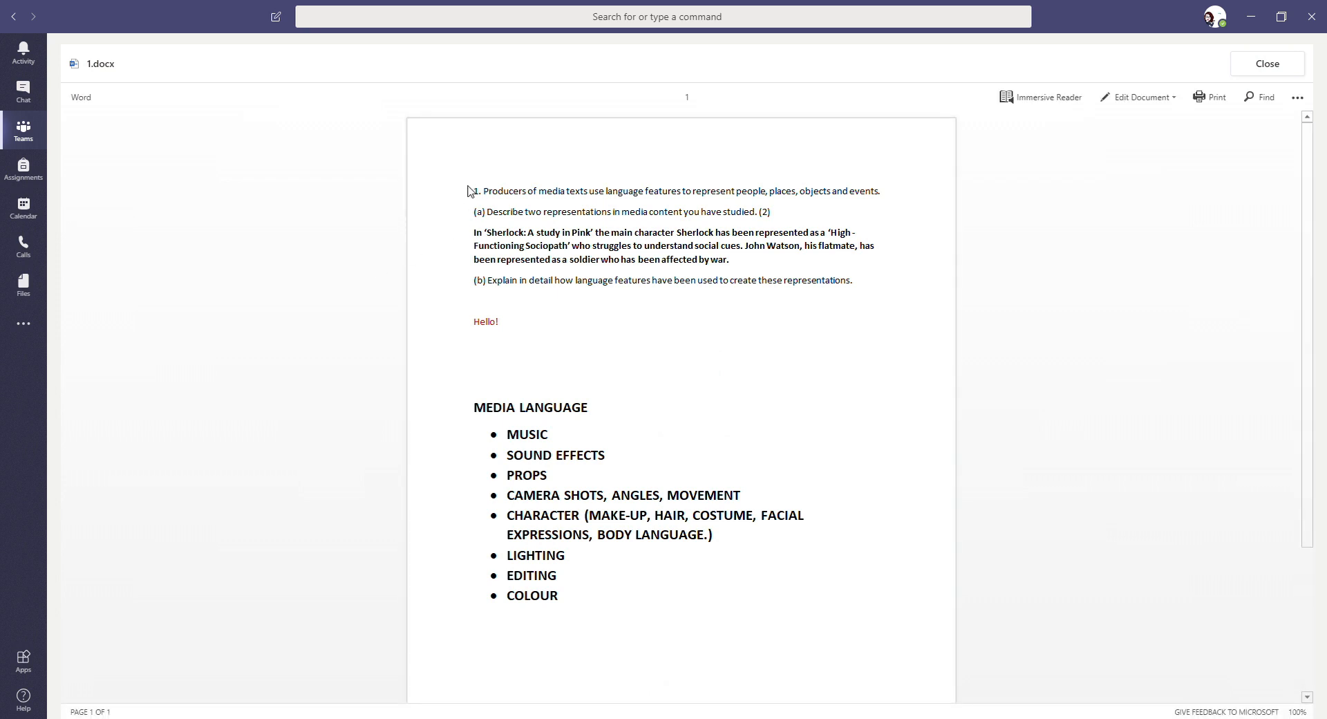
{"action": "mouse_move", "coordinate": [496, 323]}
{"action": "left_mouse_down"}
{"action": "mouse_move", "coordinate": [477, 331]}
{"action": "mouse_move", "coordinate": [518, 326]}
{"action": "left_mouse_up"}
{"action": "left_click", "coordinate": [533, 327]}
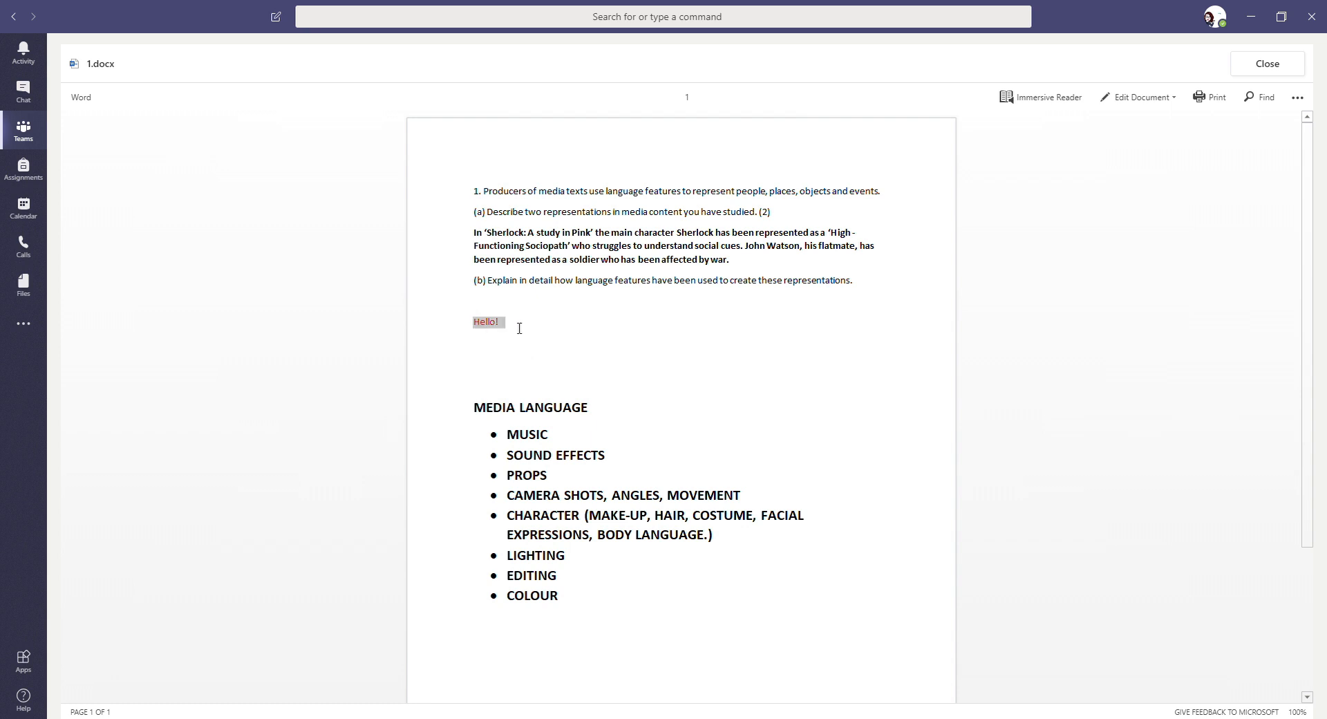
{"action": "left_click", "coordinate": [573, 369]}
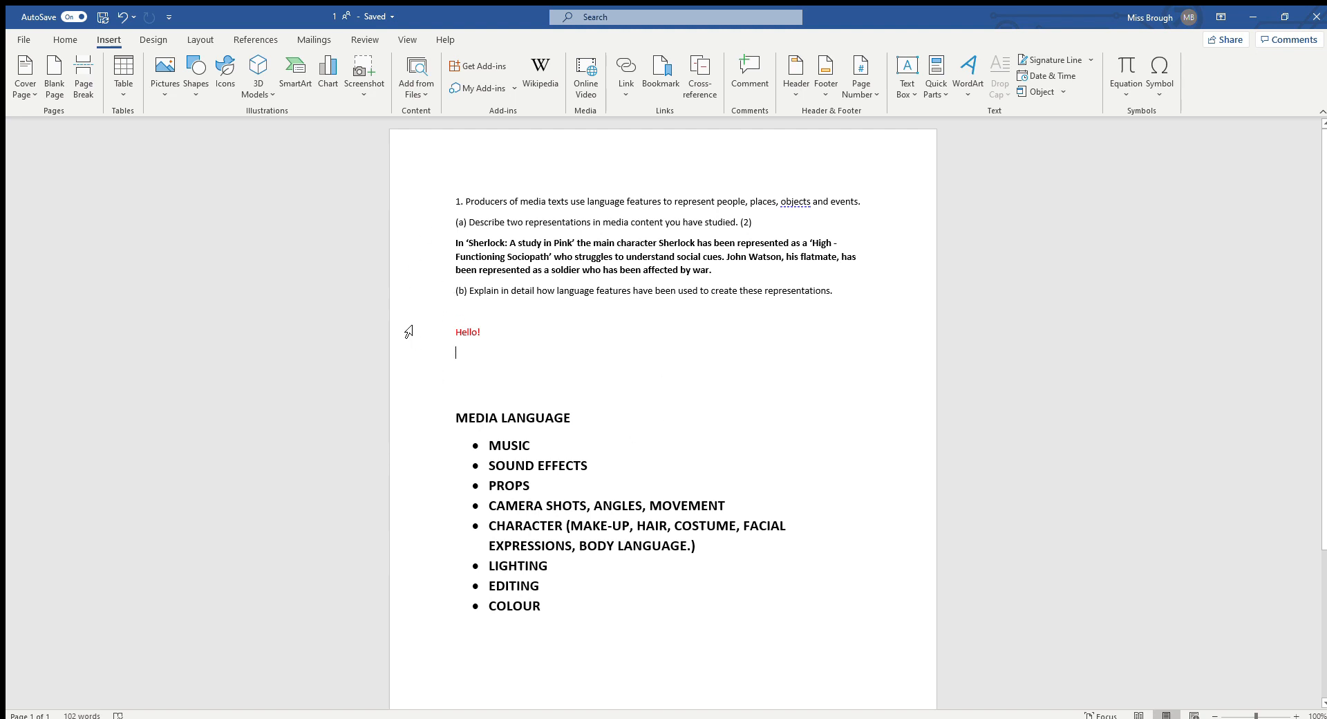
{"action": "left_click_drag", "start_coordinate": [459, 339], "coordinate": [487, 343]}
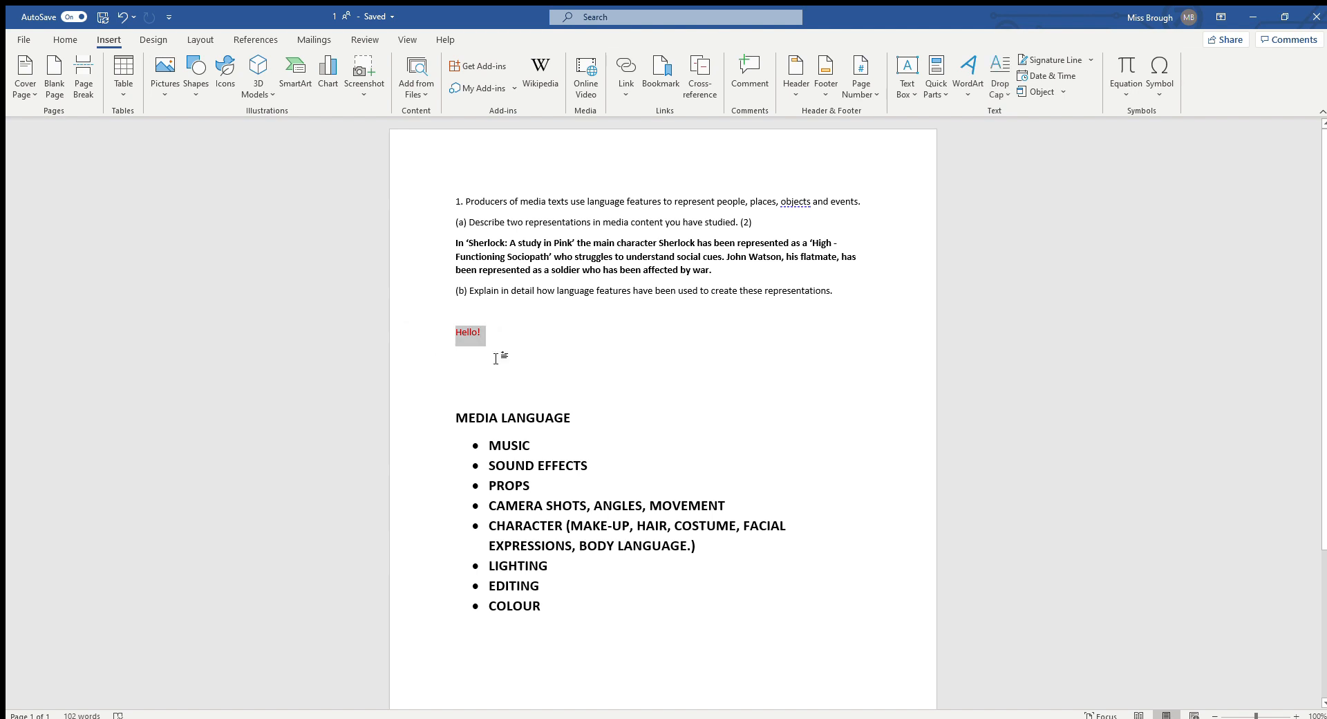
{"action": "left_click", "coordinate": [580, 358]}
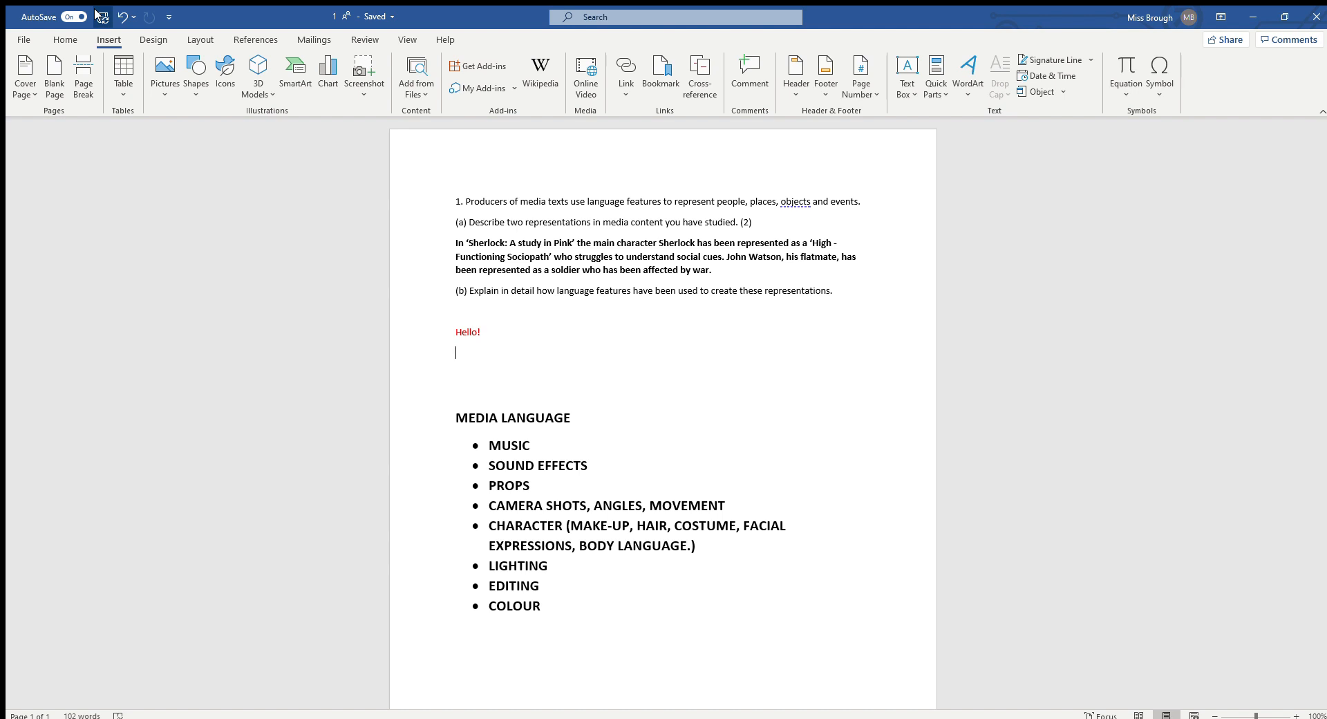
- Add the feedback "Well done." in red font on the line below "Hello!"
{"action": "left_click", "coordinate": [65, 39]}
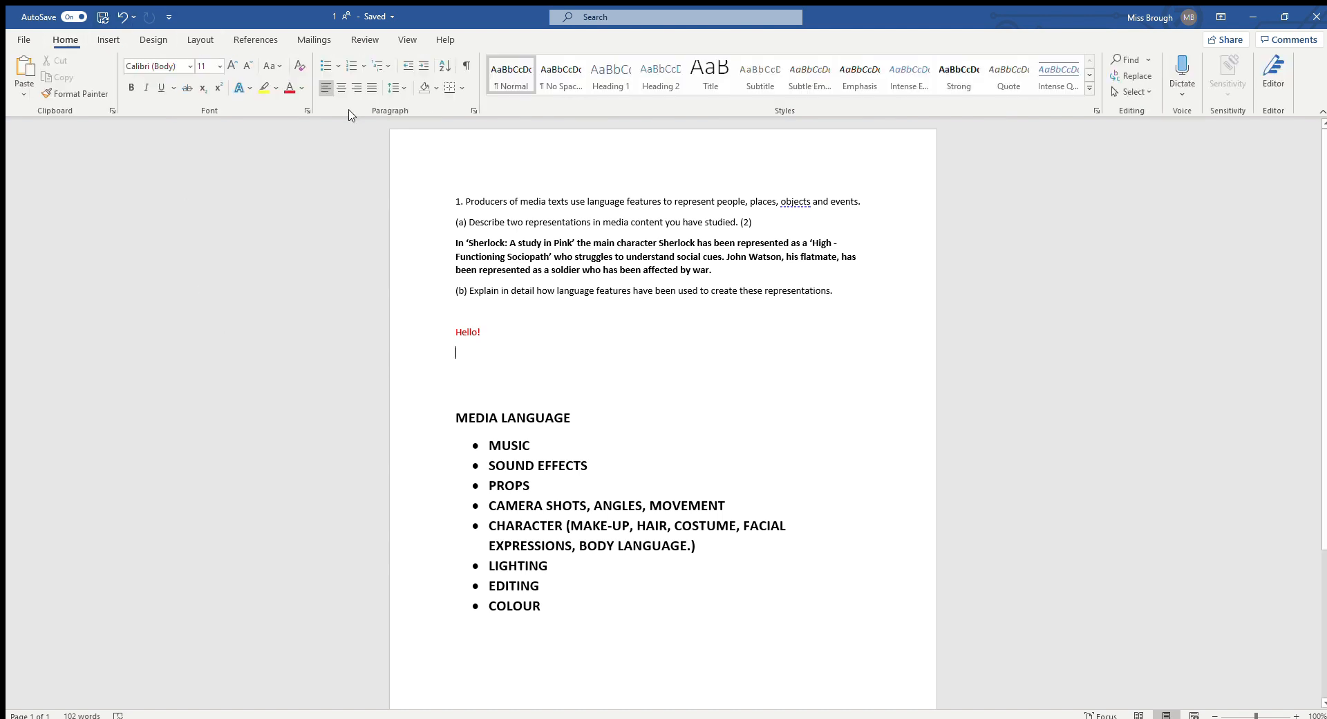
{"action": "left_click", "coordinate": [291, 87]}
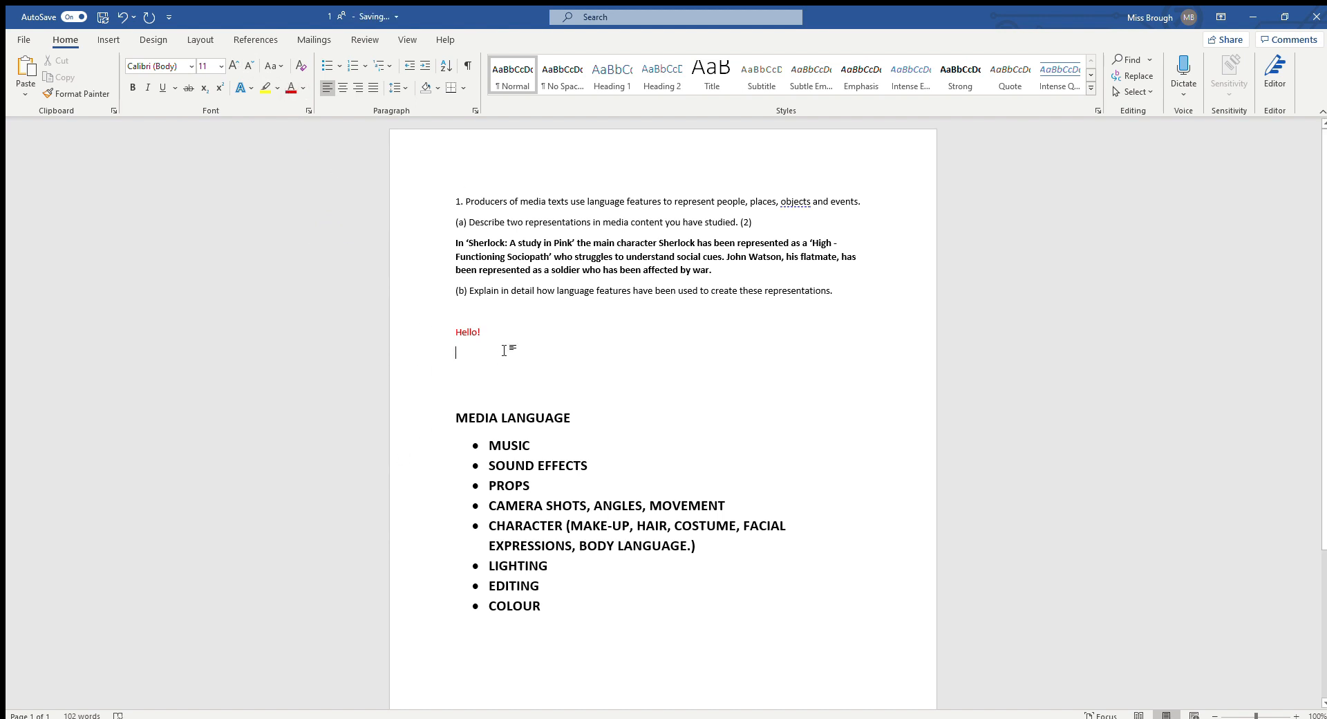
{"action": "type", "text": "T"}
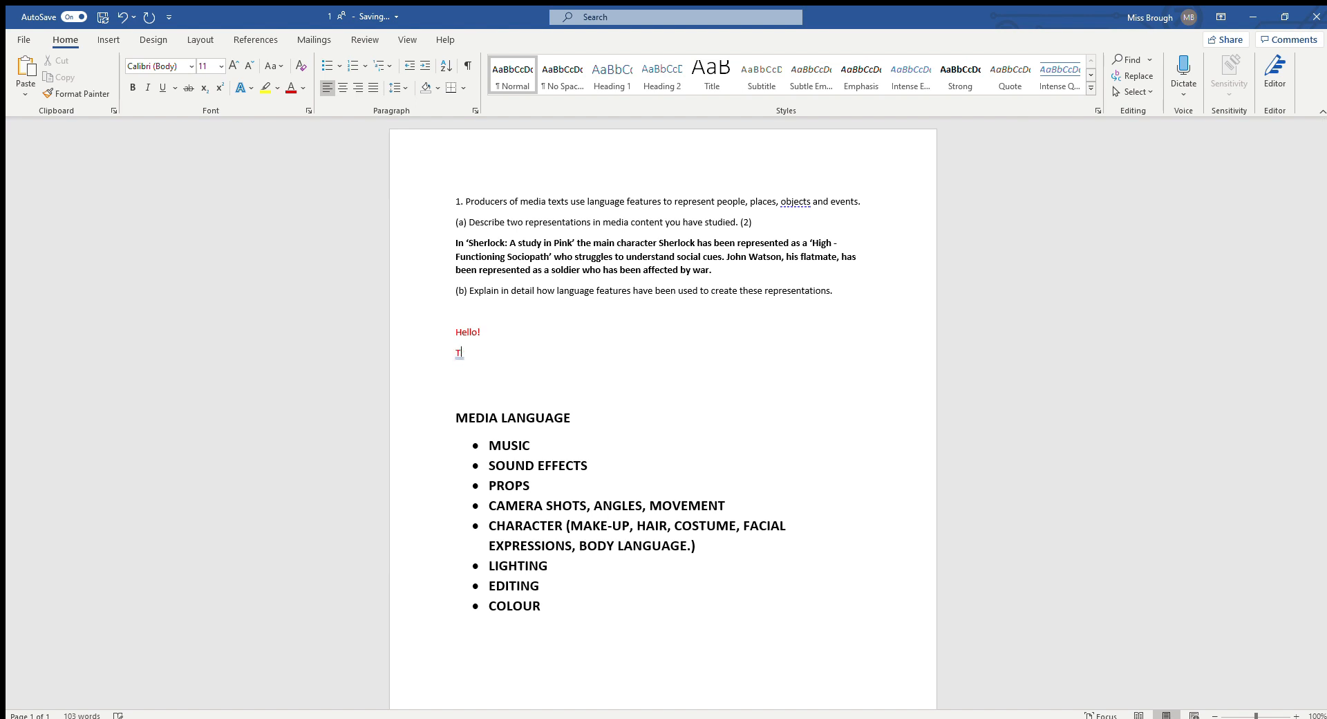
{"action": "key", "text": "BackSpace"}
{"action": "type", "text": "Well done."}
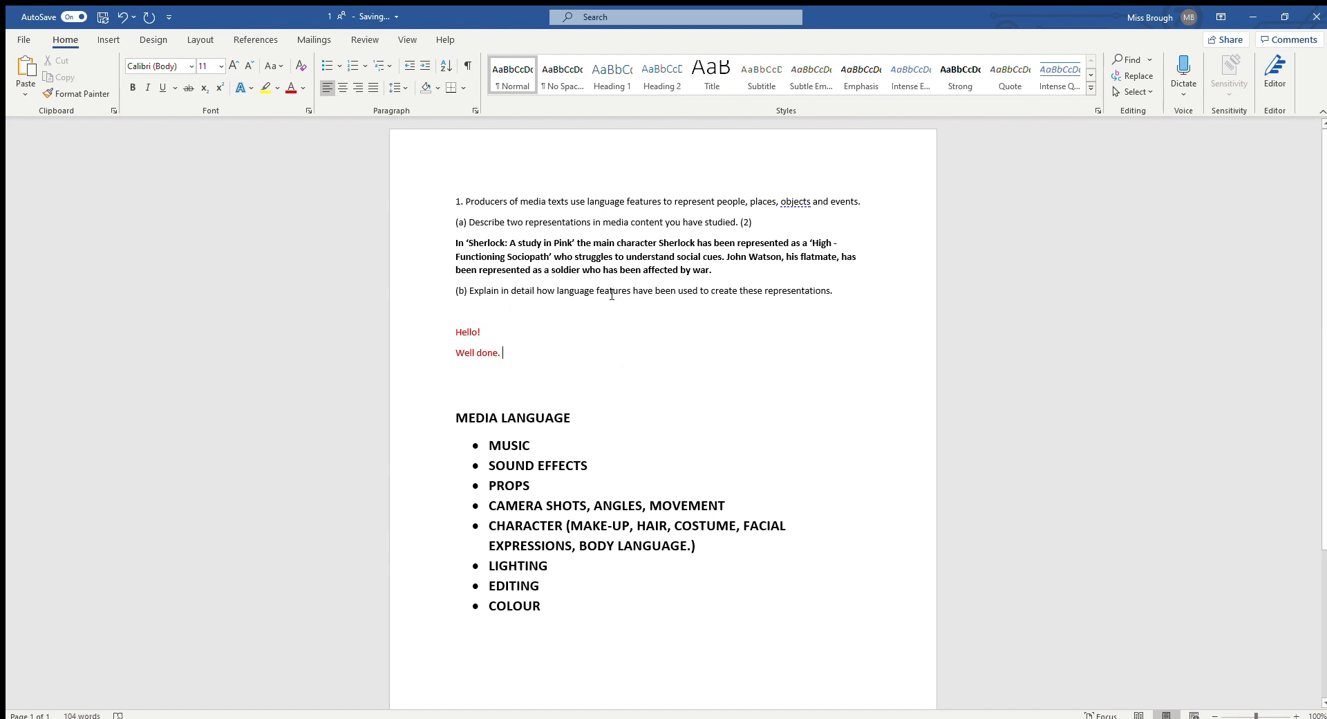
- Attach the comment "Try another word here." to the word "features" in question (b)
{"action": "left_click_drag", "start_coordinate": [596, 293], "coordinate": [631, 293]}
{"action": "left_click", "coordinate": [109, 40]}
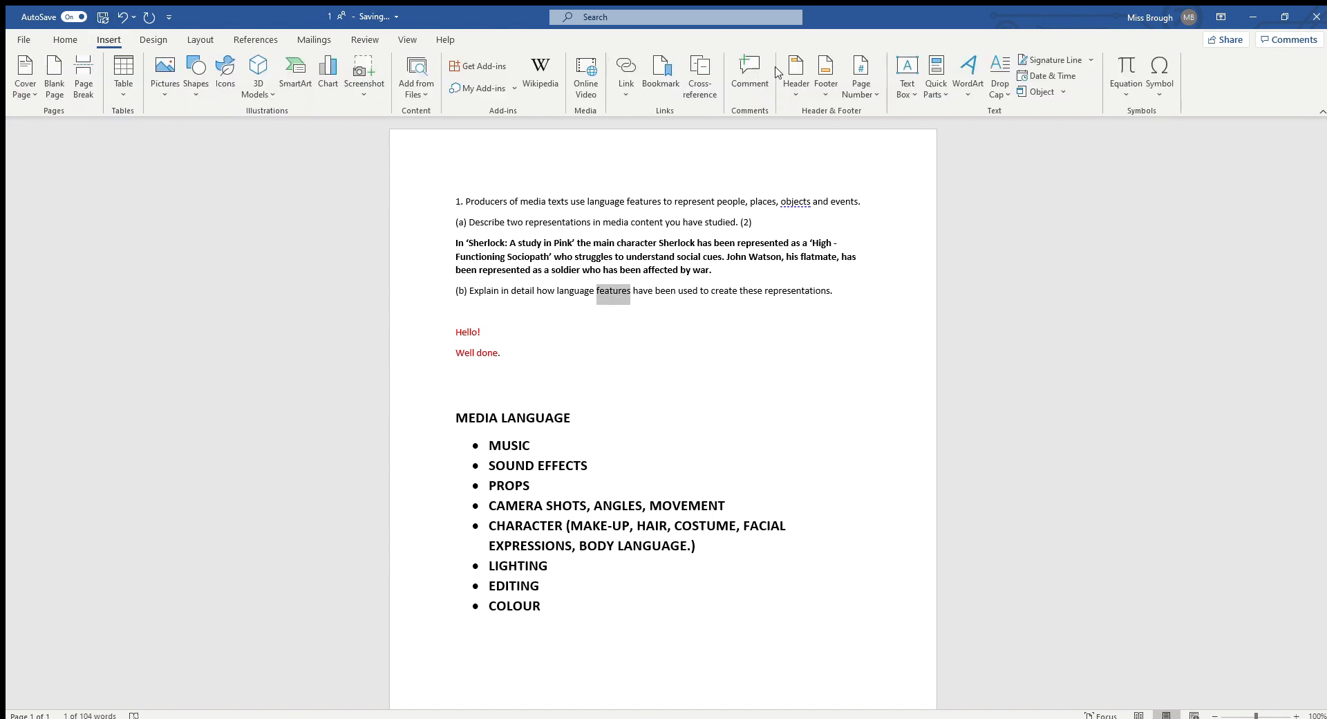
{"action": "left_click", "coordinate": [750, 73]}
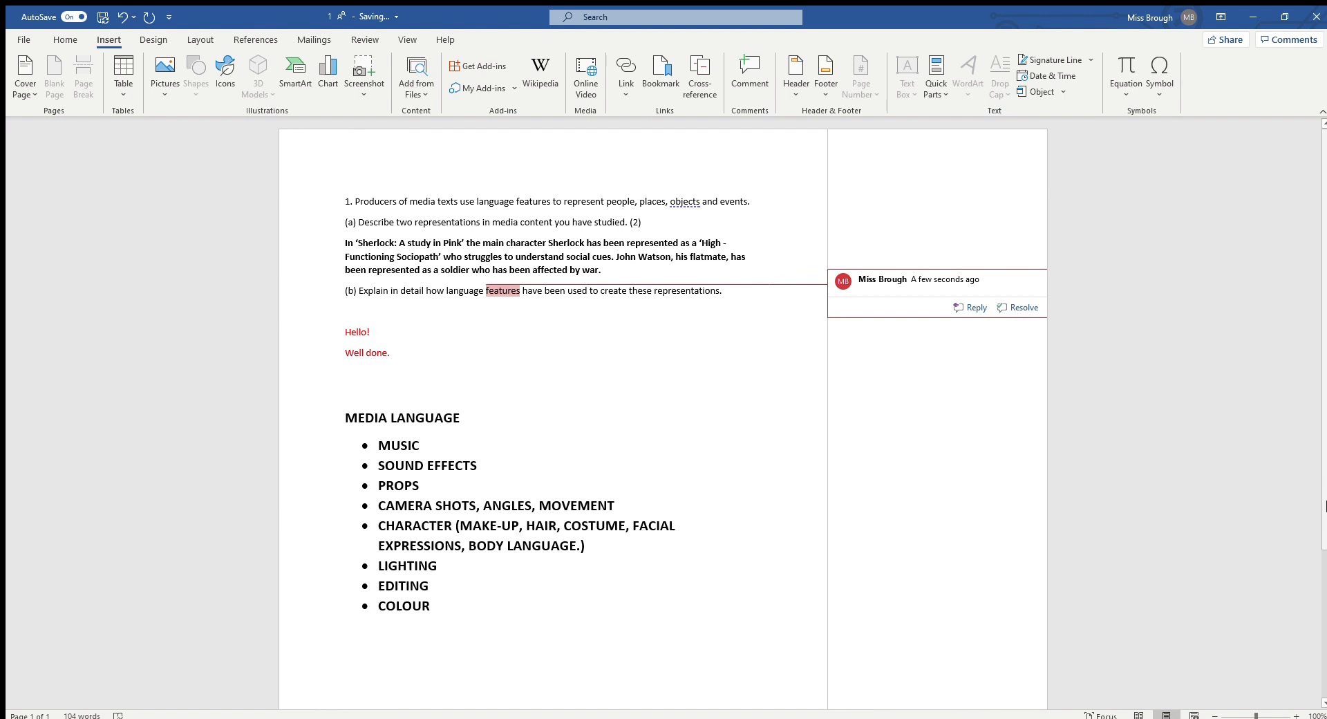
{"action": "type", "text": "Try another weord here."}
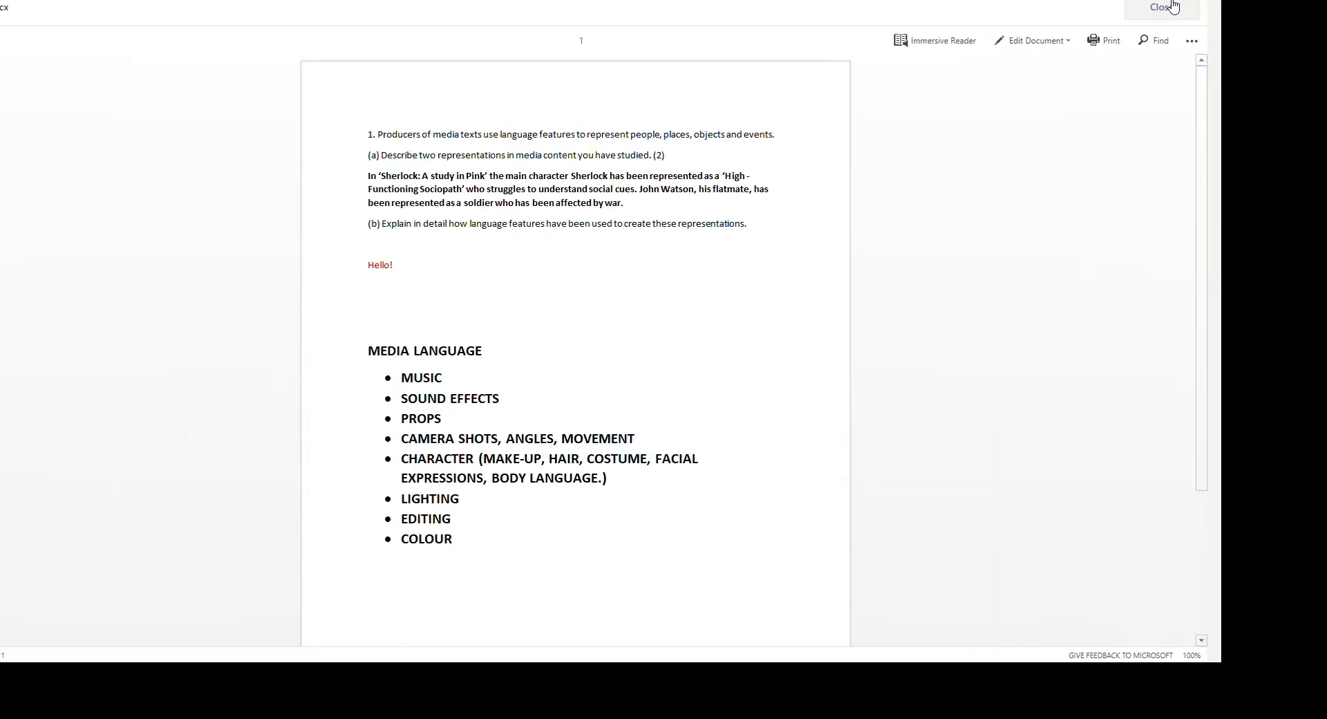
- Close the document preview, return to the submissions of Test Assignment 1 and enter the pupil's feedback "Well done, see attached document for my feedback."
{"action": "left_click", "coordinate": [1171, 6]}
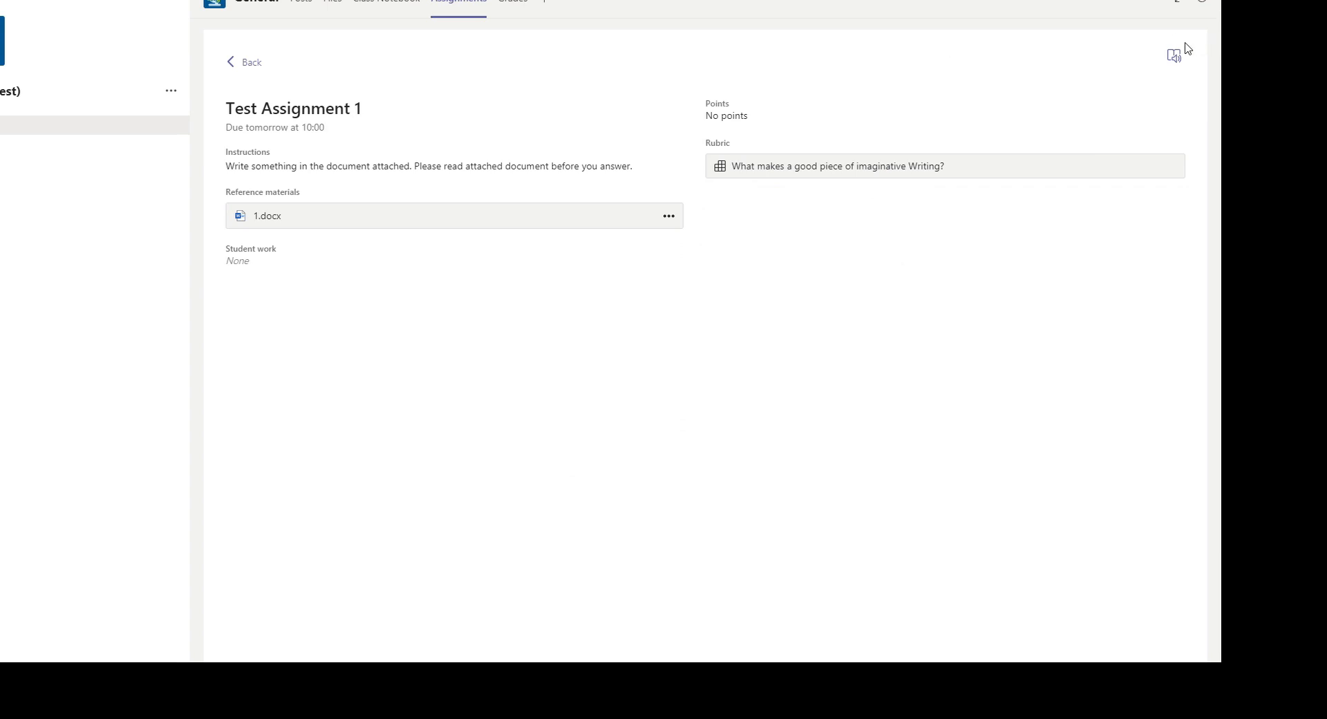
{"action": "left_click", "coordinate": [252, 65]}
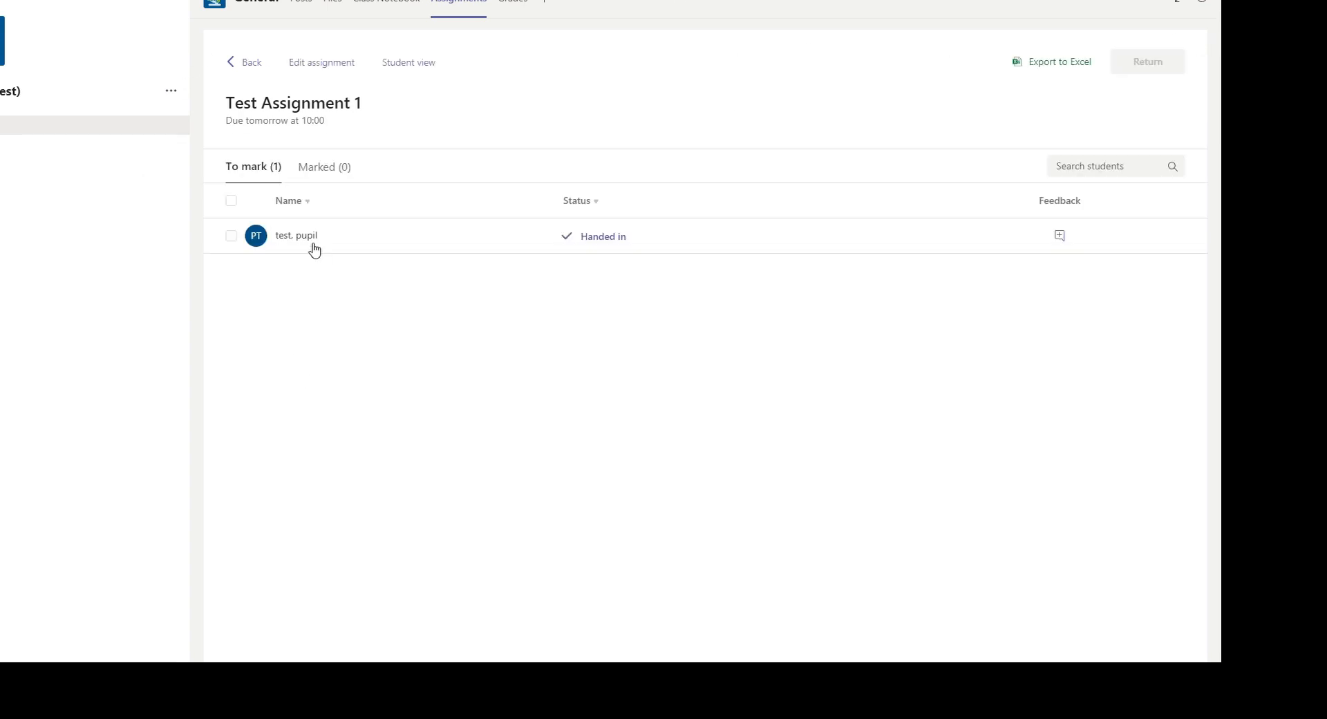
{"action": "left_click", "coordinate": [1059, 236]}
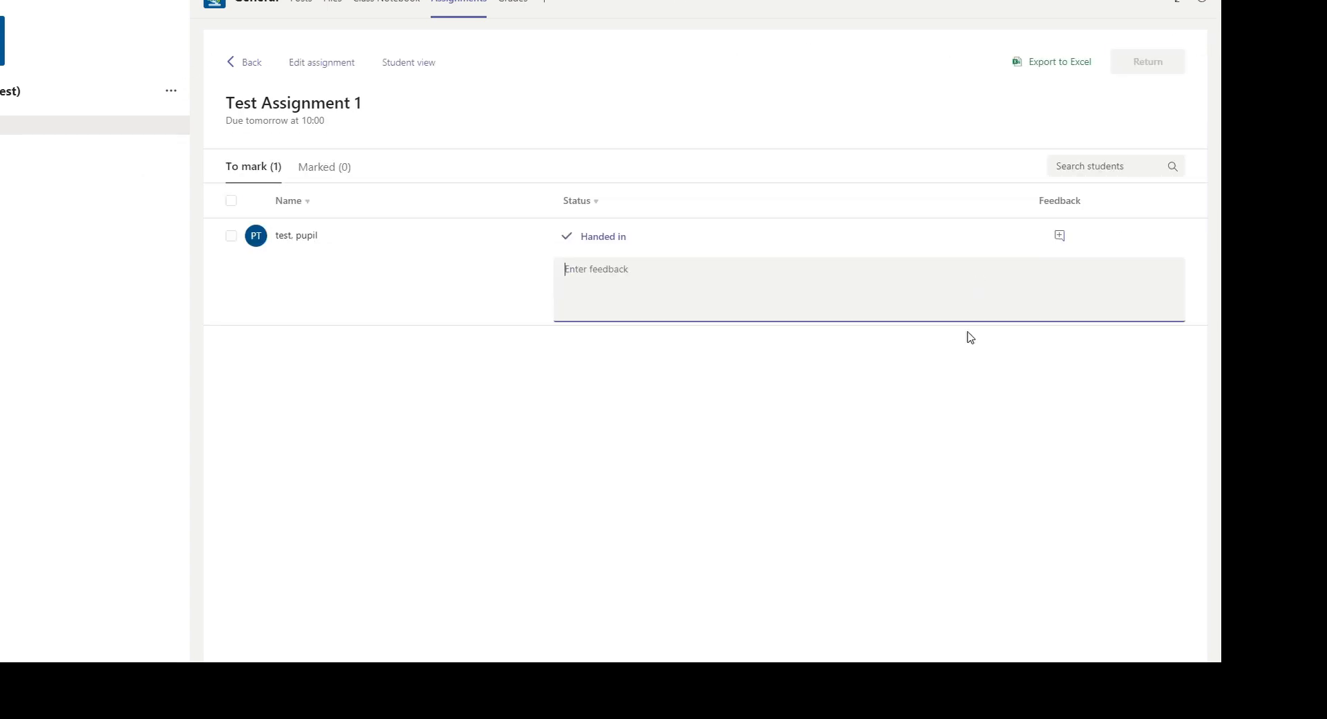
{"action": "type", "text": "Well done, see a"}
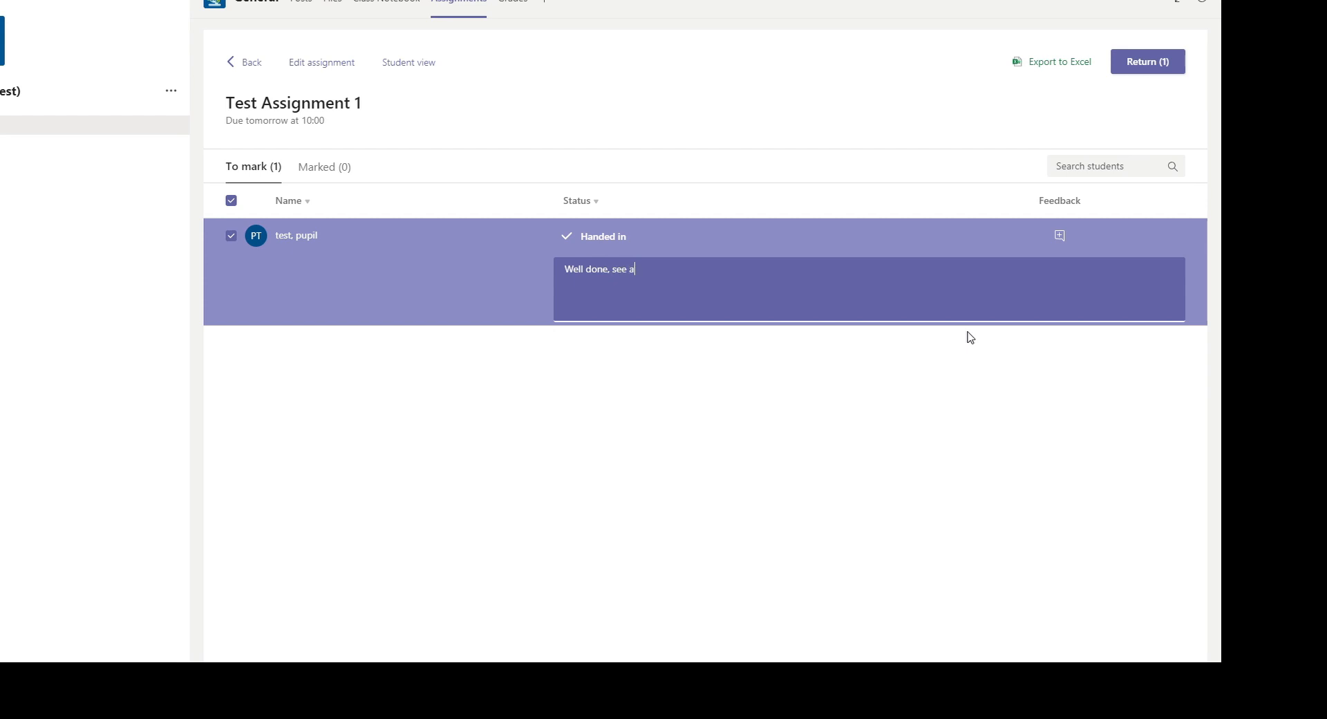
{"action": "type", "text": "ttached document for my feedback."}
- Export the marks of Test Assignment 1 to Excel, review the name, assignment, points and feedback columns, and close the workbook
{"action": "left_click", "coordinate": [1071, 64]}
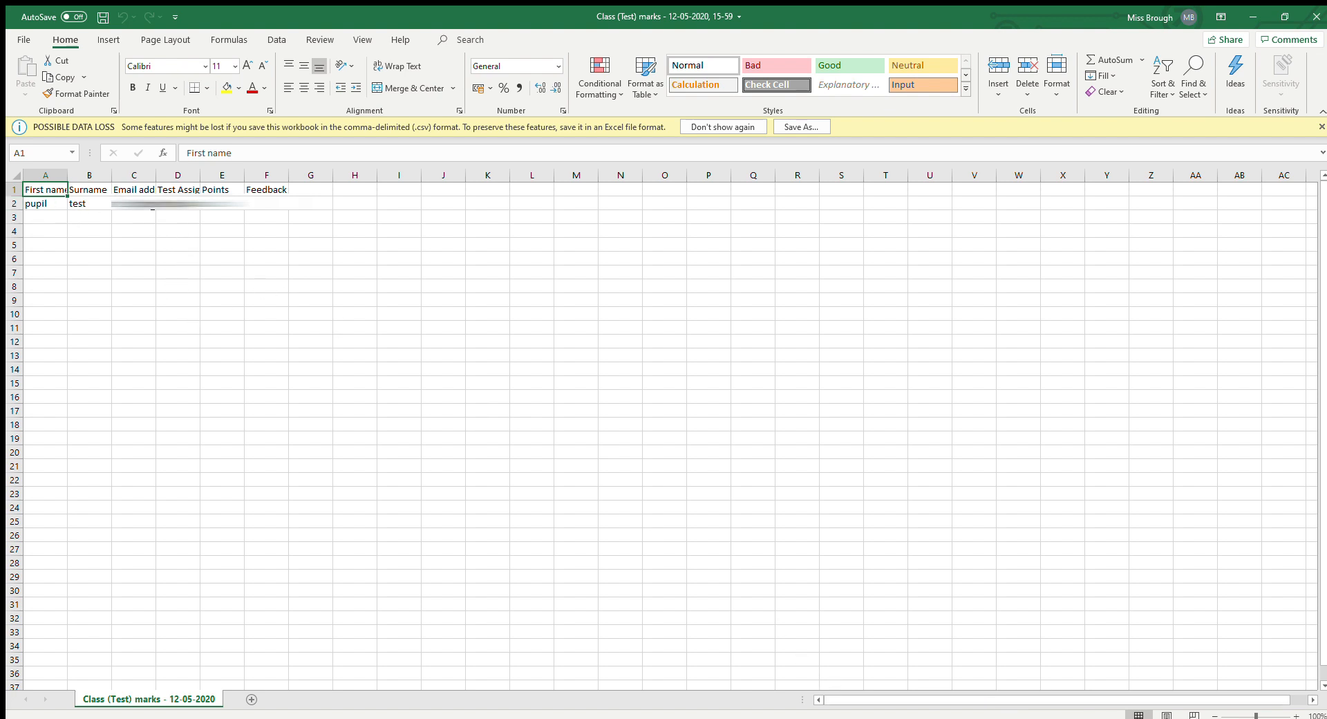
{"action": "left_click", "coordinate": [34, 203]}
{"action": "left_click", "coordinate": [81, 203]}
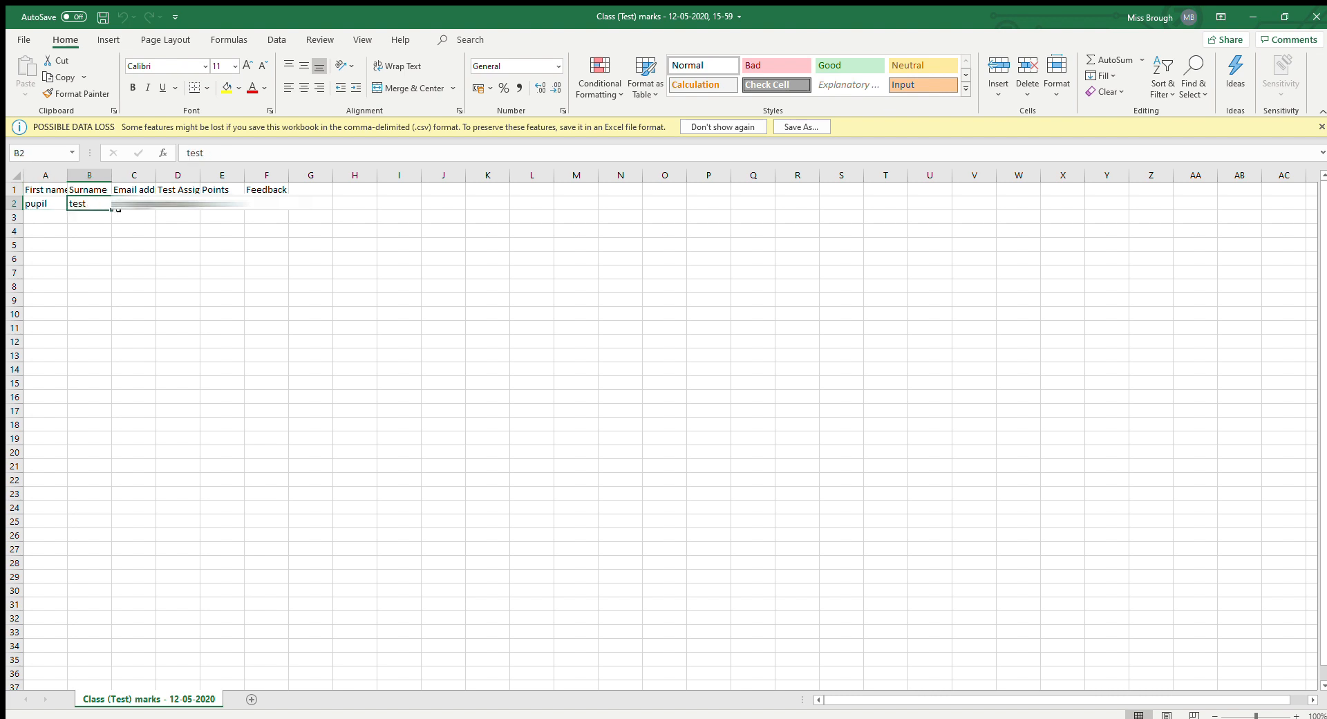
{"action": "left_click", "coordinate": [178, 175]}
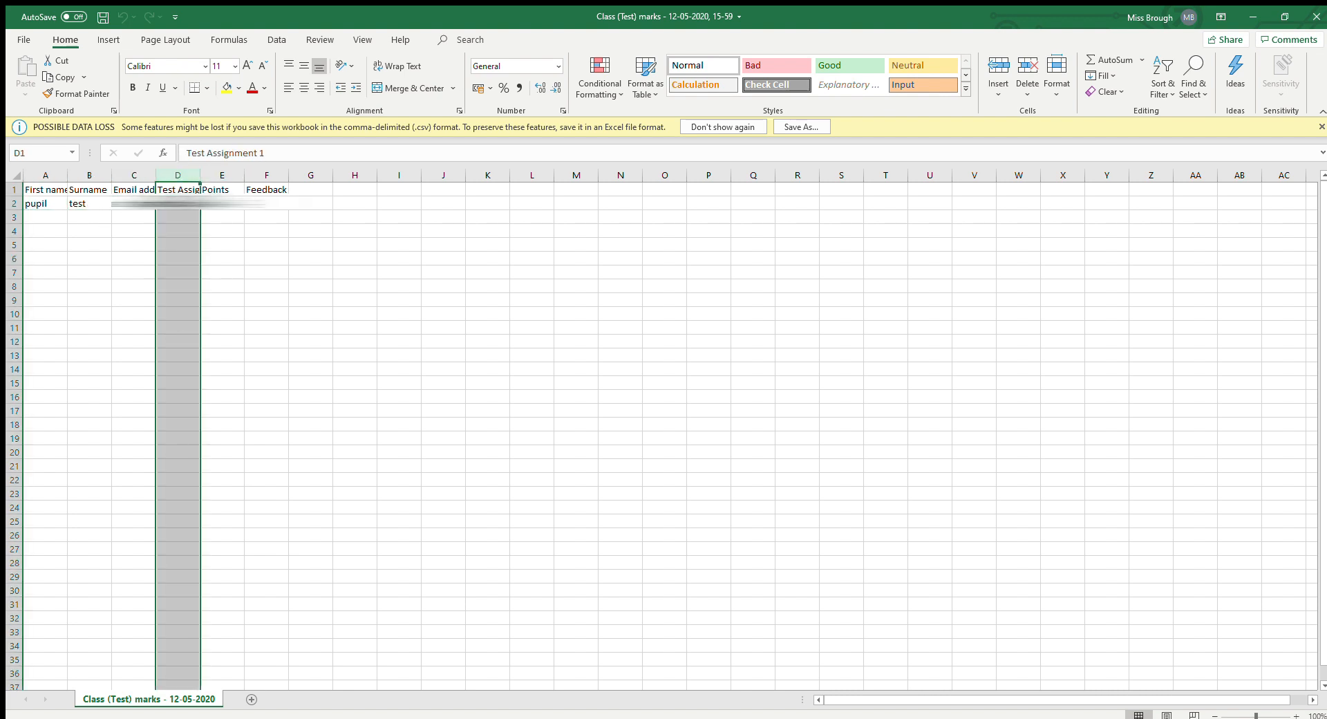
{"action": "left_click", "coordinate": [221, 204]}
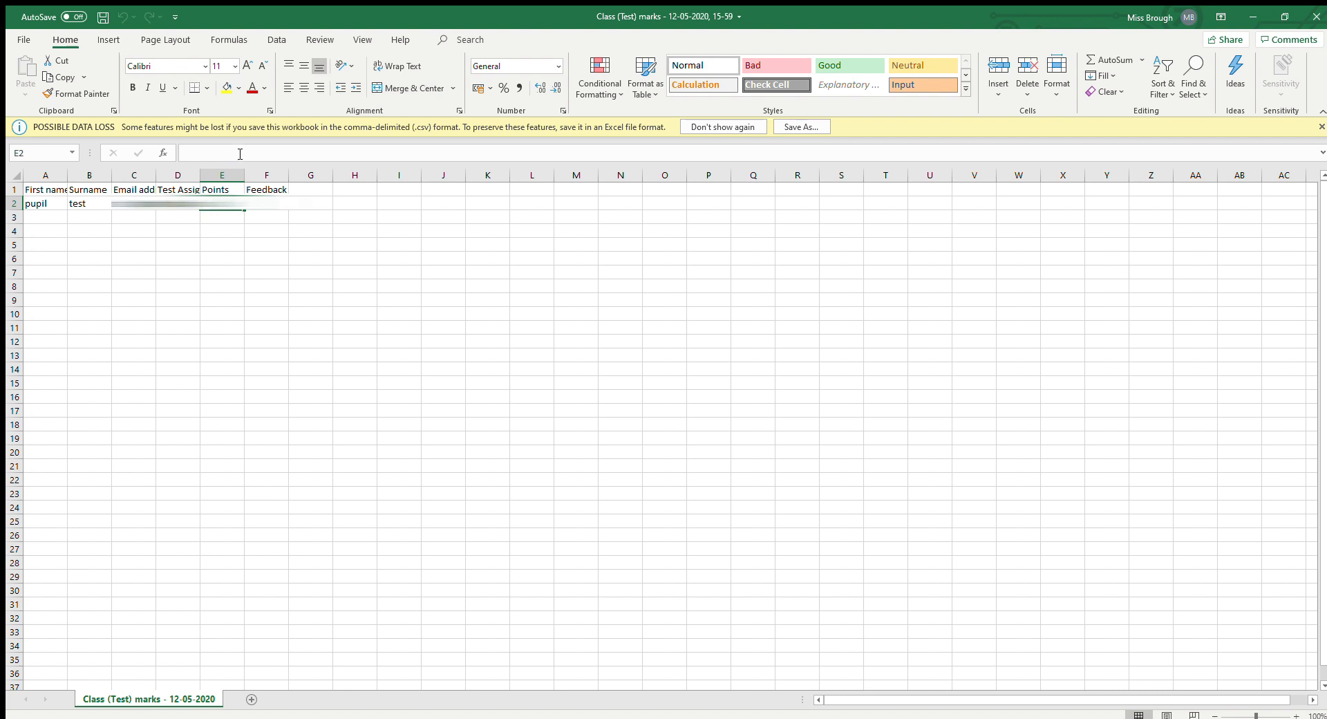
{"action": "left_click", "coordinate": [283, 215]}
{"action": "left_click", "coordinate": [279, 204]}
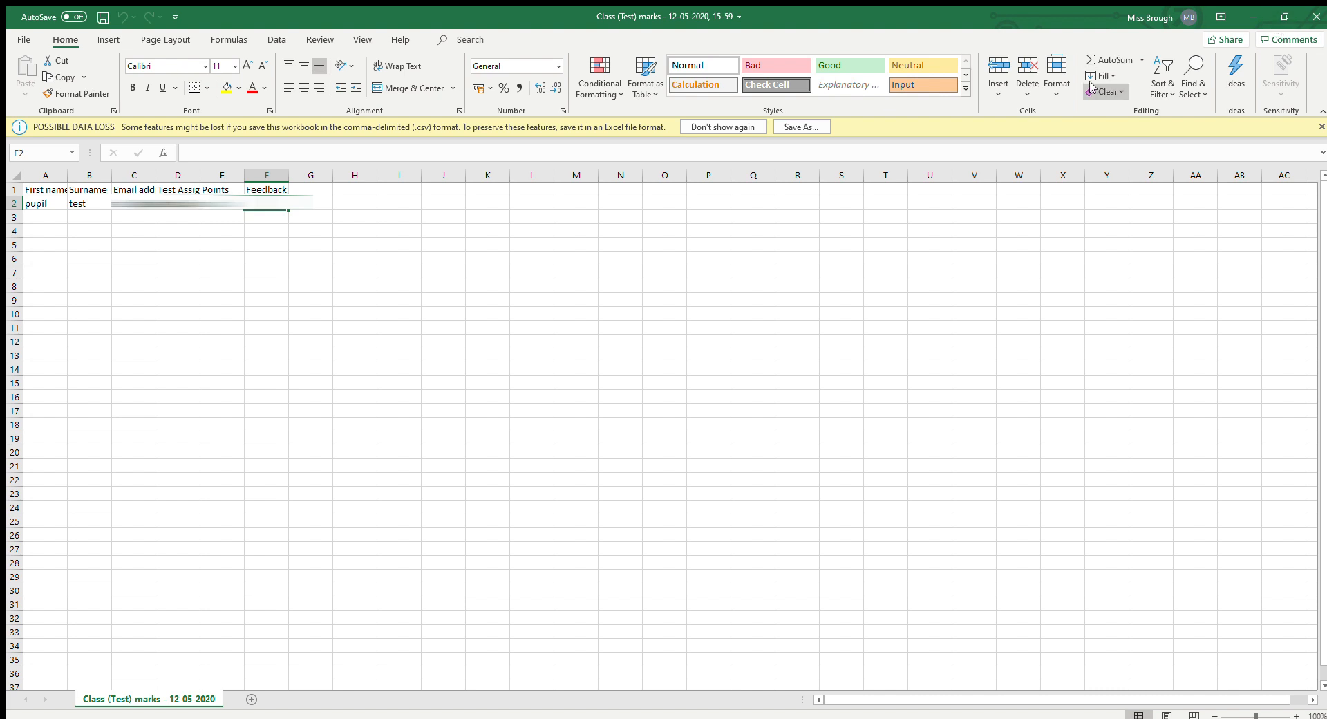
{"action": "left_click", "coordinate": [1316, 16]}
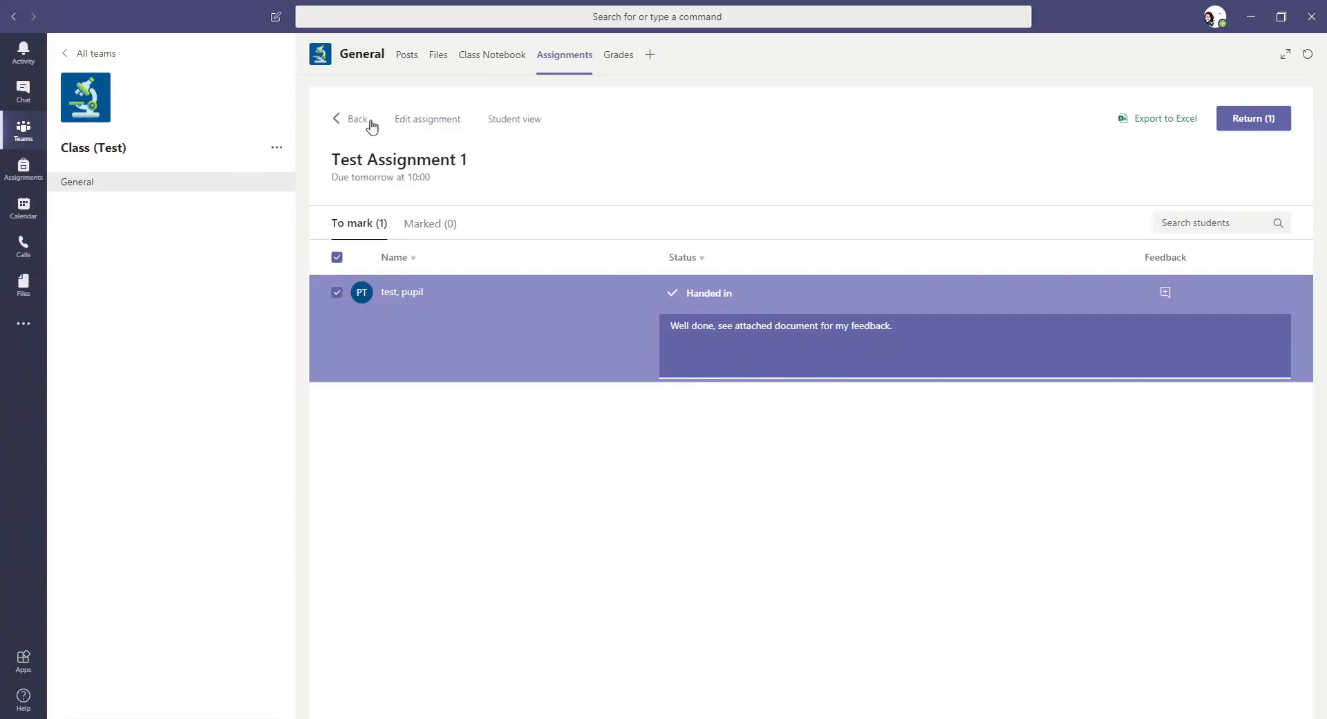
- Add the Insights app as a tab in the General channel and inspect the pupil's activity for today
{"action": "left_click", "coordinate": [357, 119]}
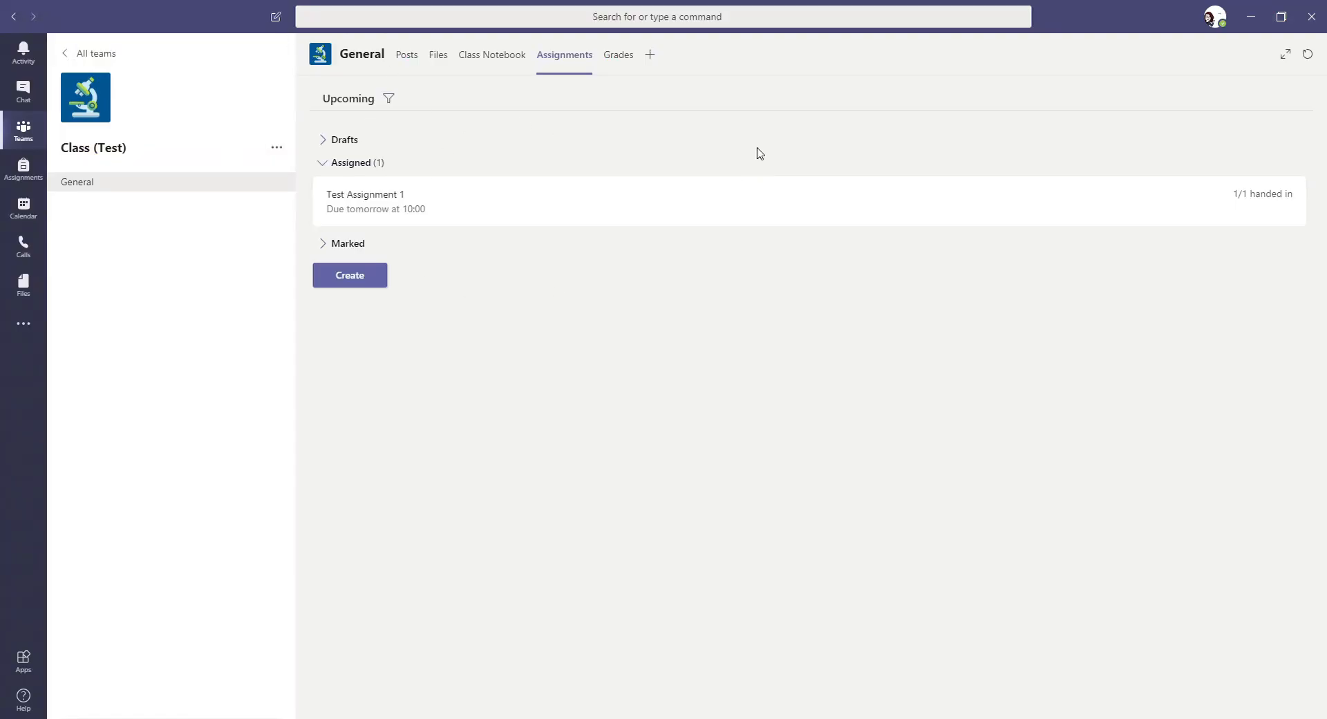
{"action": "left_click", "coordinate": [651, 55]}
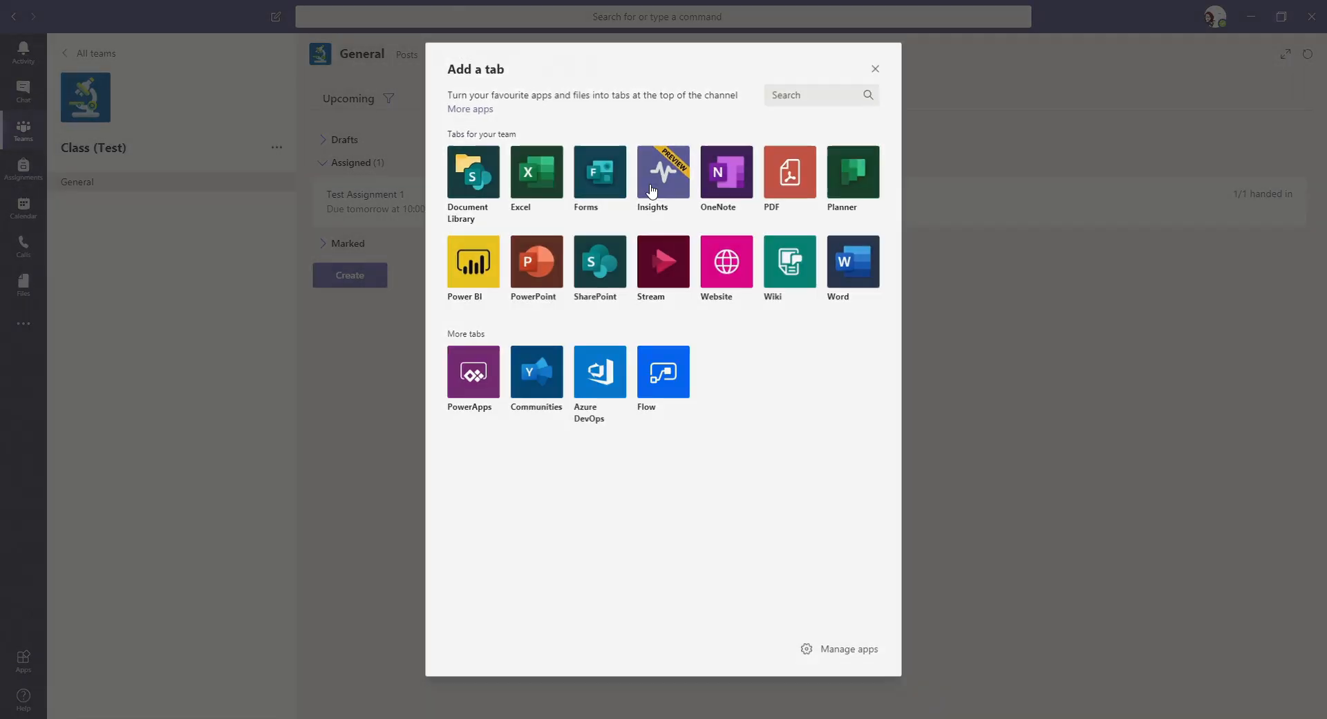
{"action": "left_click", "coordinate": [652, 181]}
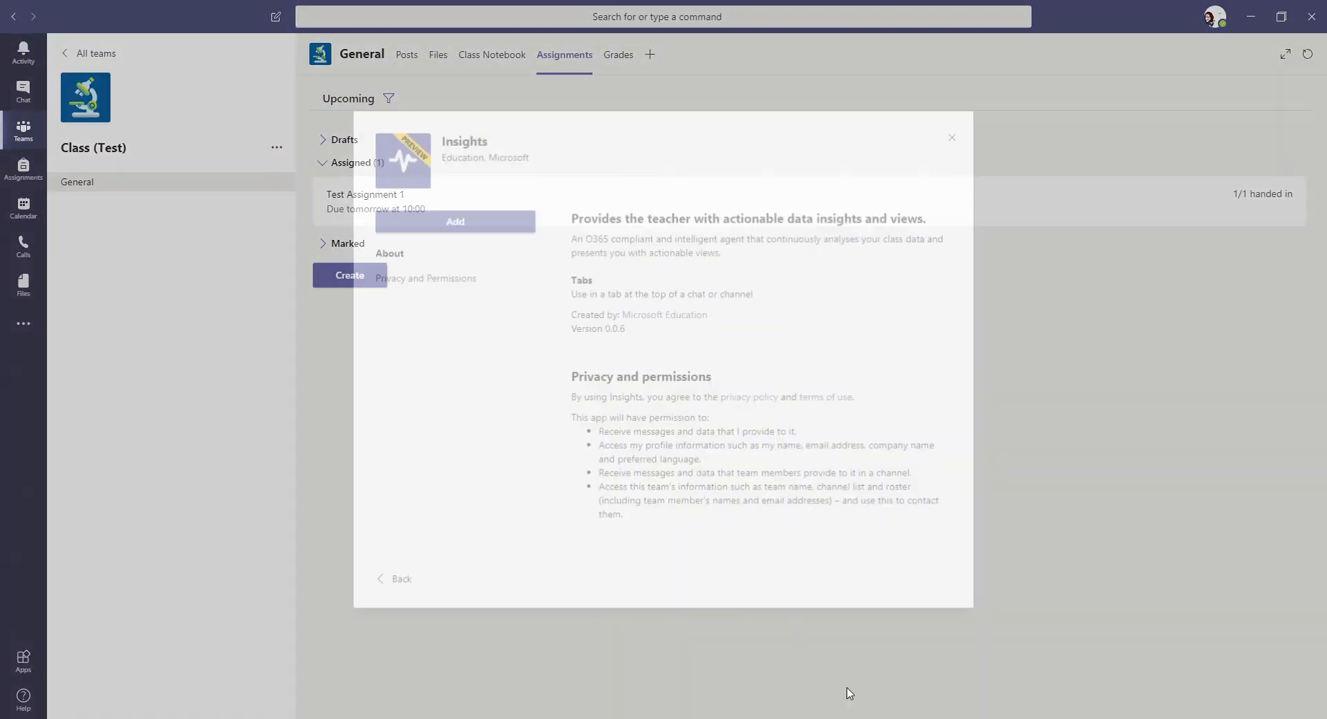
{"action": "left_click", "coordinate": [459, 222]}
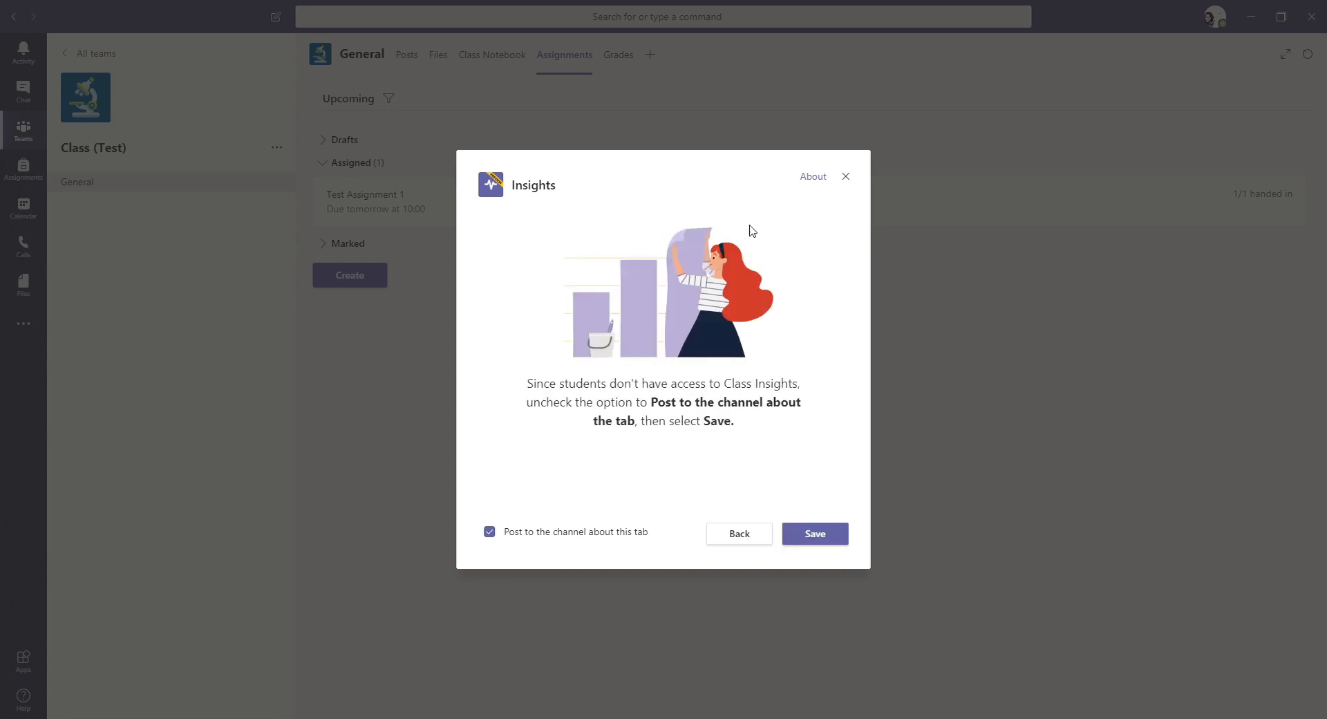
{"action": "left_click", "coordinate": [822, 541]}
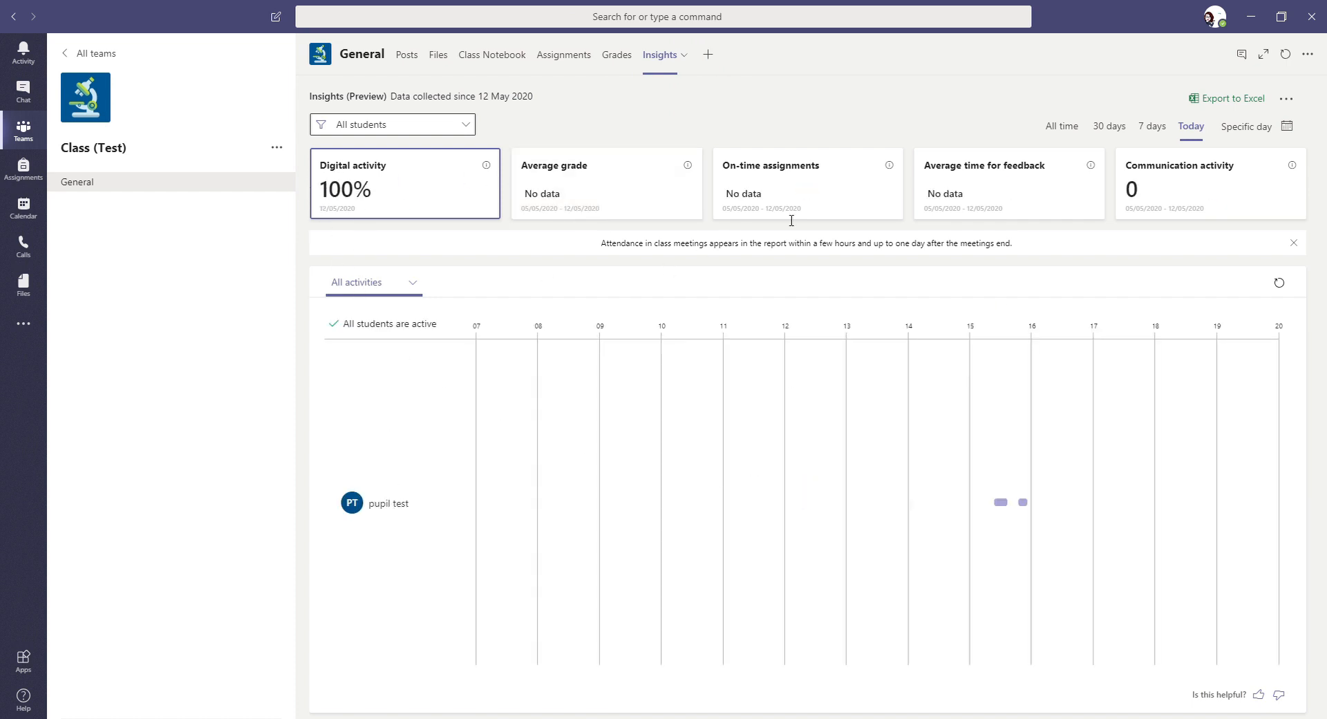
{"action": "mouse_move", "coordinate": [1001, 505]}
{"action": "left_click", "coordinate": [1000, 504]}
- Return to the class assignments and start creating a quiz with a new form
{"action": "left_click", "coordinate": [563, 56]}
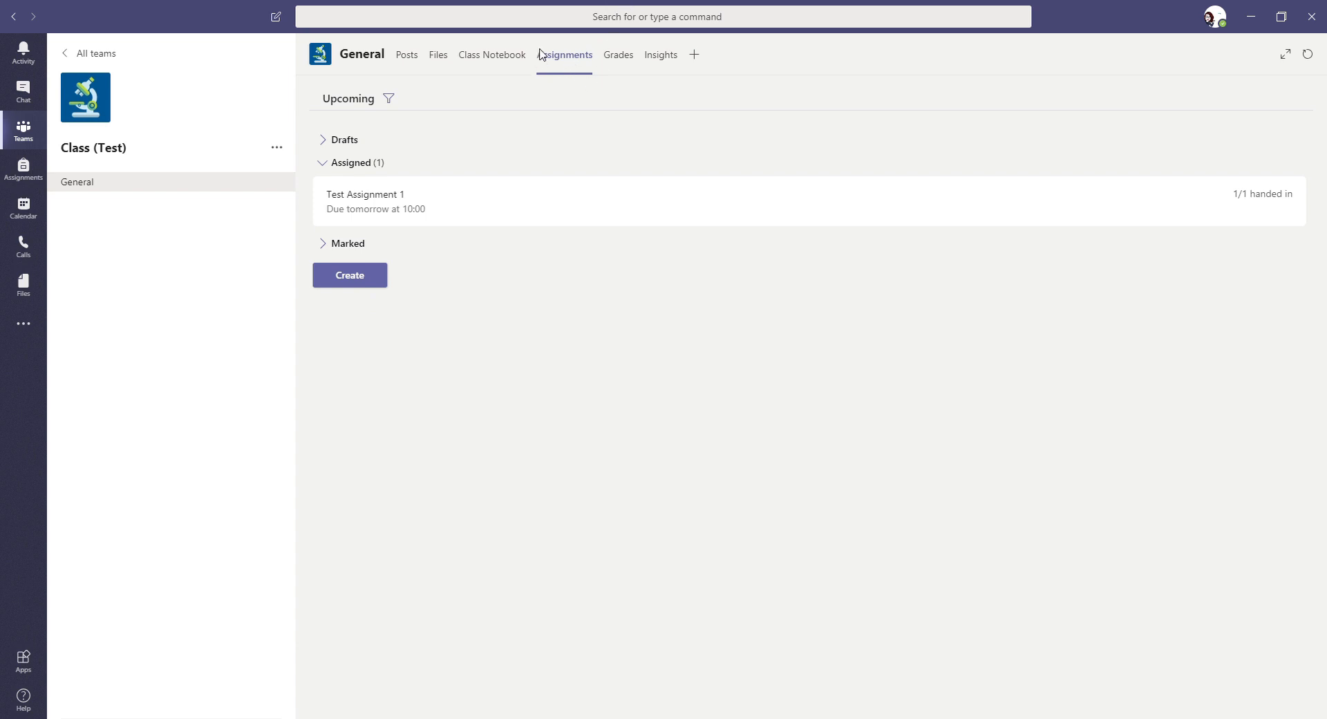
{"action": "left_click", "coordinate": [360, 289]}
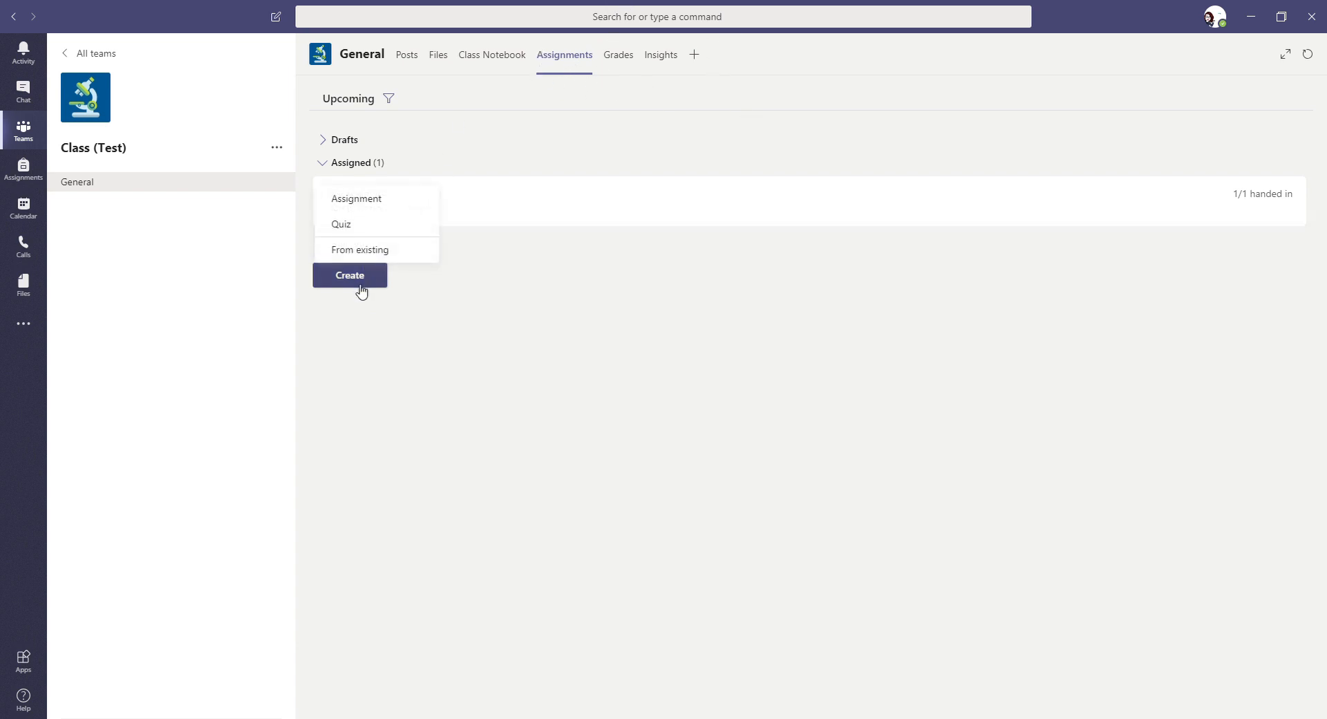
{"action": "left_click", "coordinate": [351, 227]}
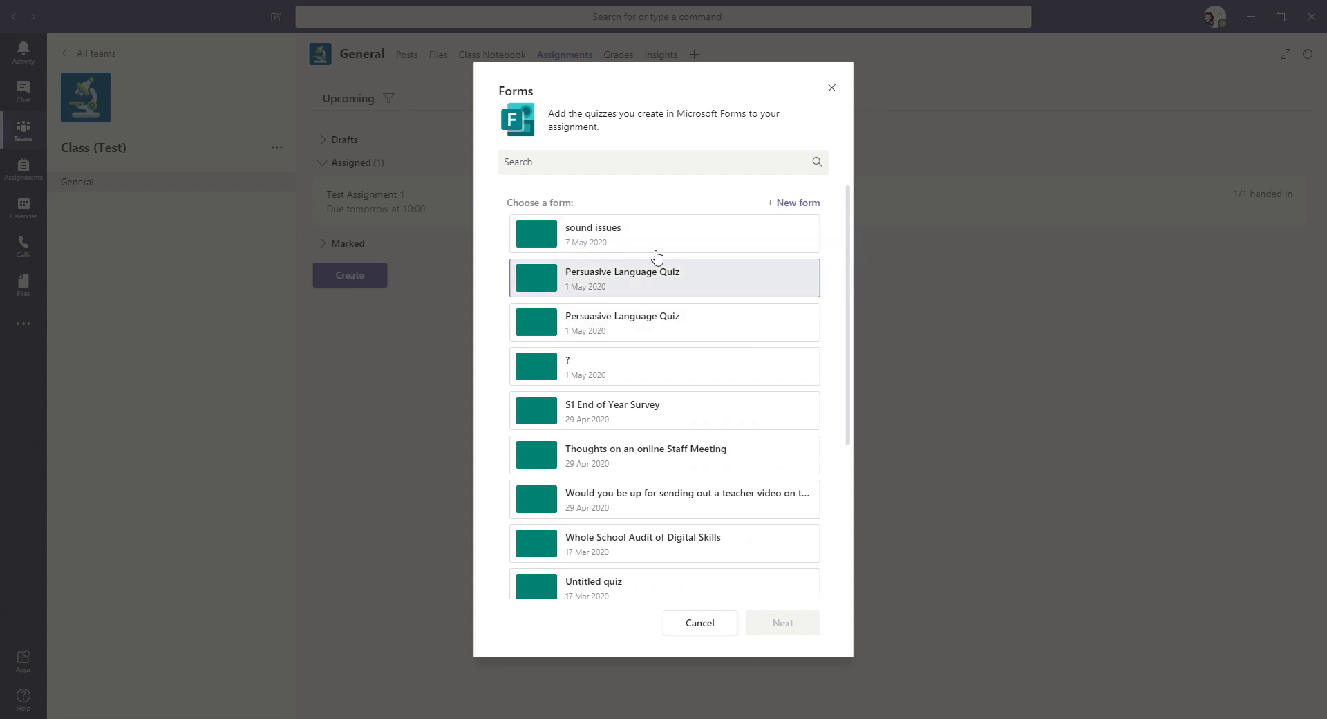
{"action": "left_click", "coordinate": [792, 204]}
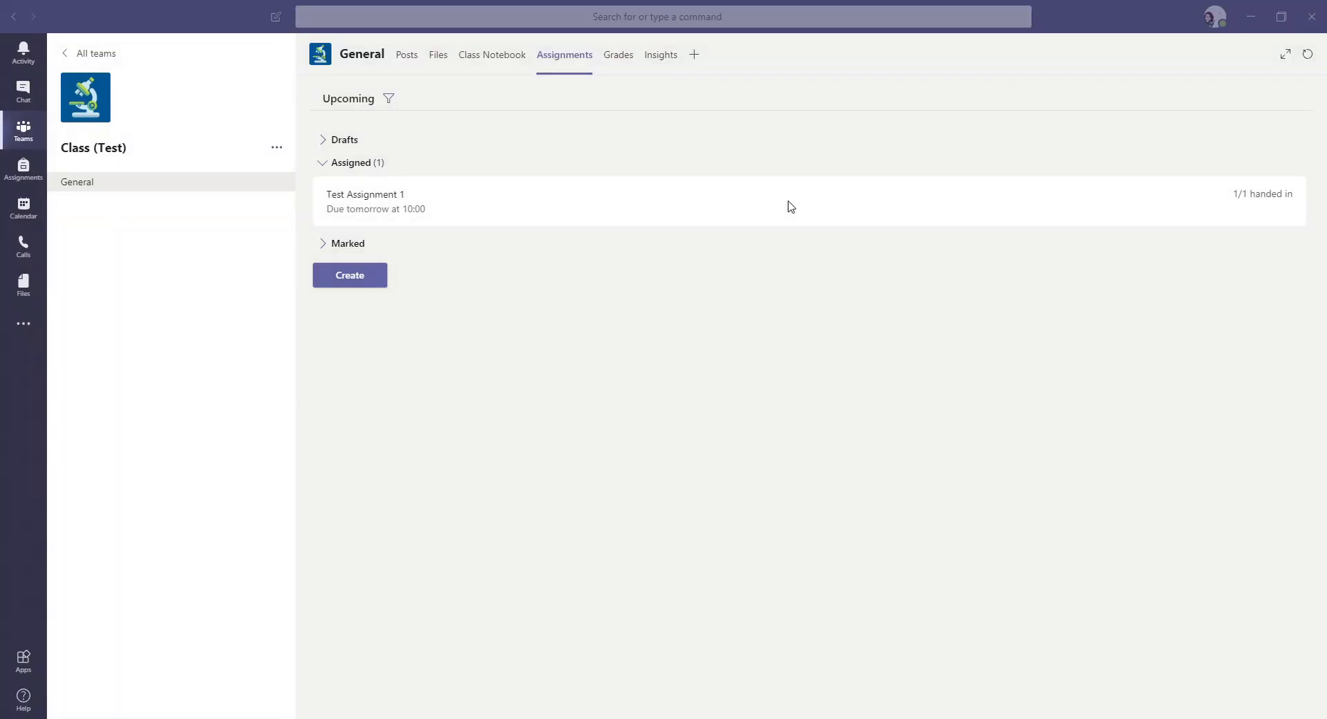